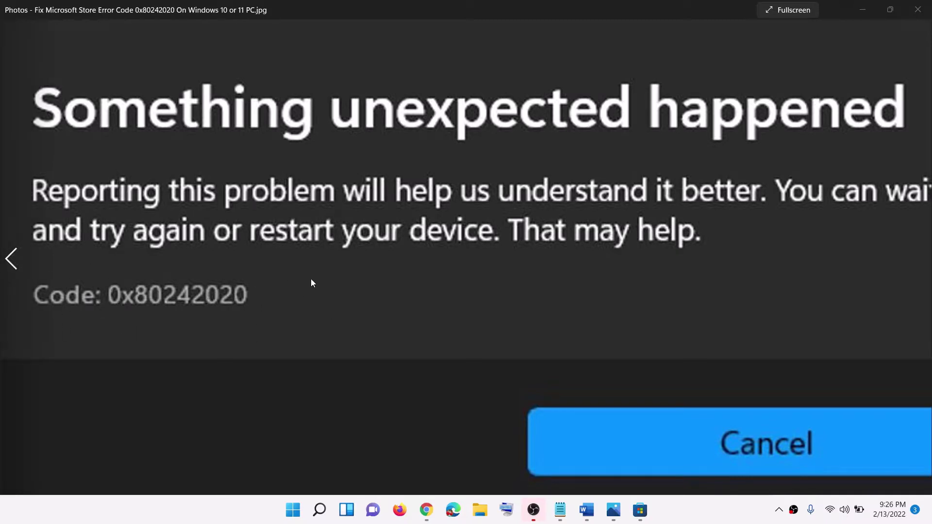
Switch to the Word troubleshooting notes and highlight Step 1's advice to try installing to a different drive
left_click(640, 509)
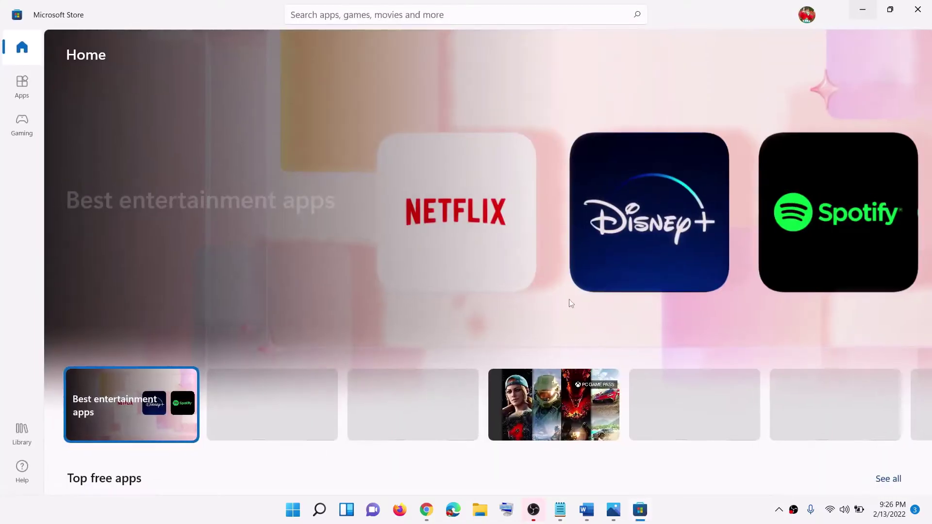
left_click(862, 10)
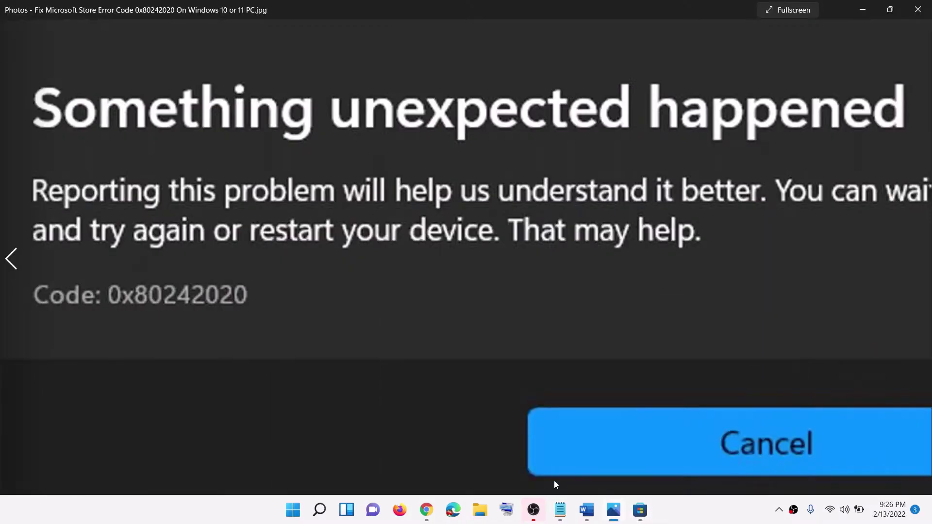
left_click(587, 511)
scroll(165, 289, "down", 1)
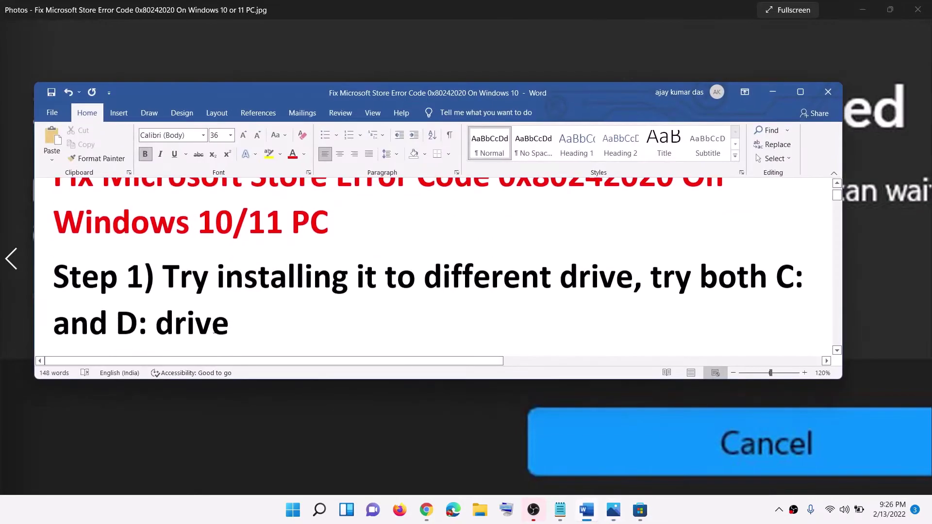
left_click_drag(165, 290, 582, 281)
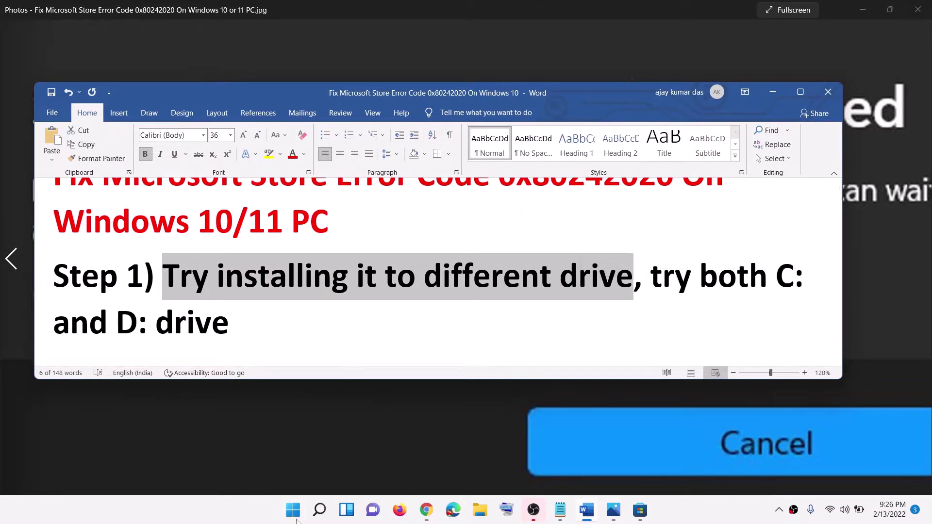
Open the Windows storage settings for where new content is saved
left_click(293, 510)
left_click(435, 204)
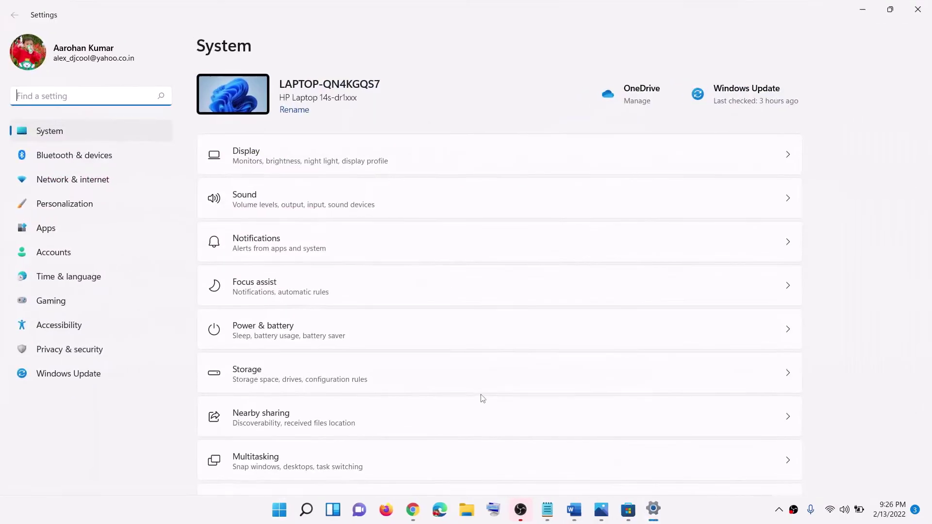
scroll(290, 297, "down", 2)
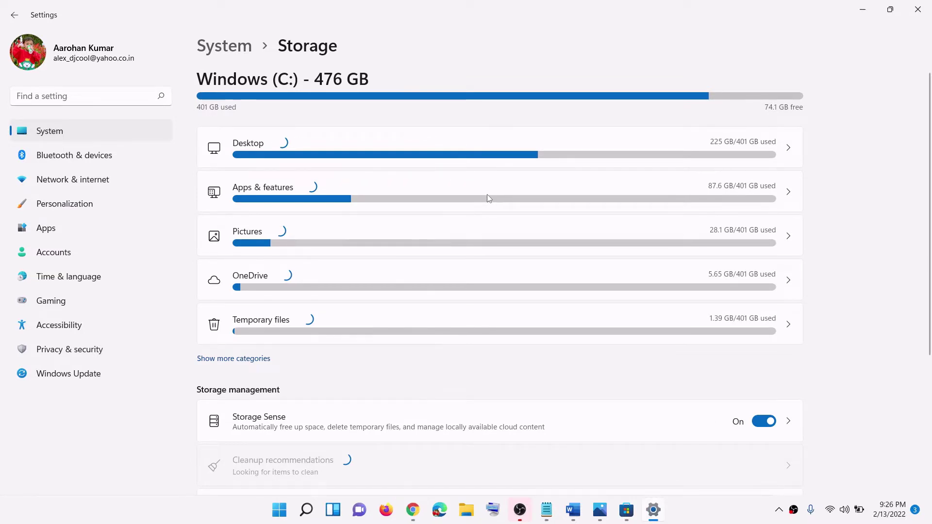
scroll(488, 194, "down", 5)
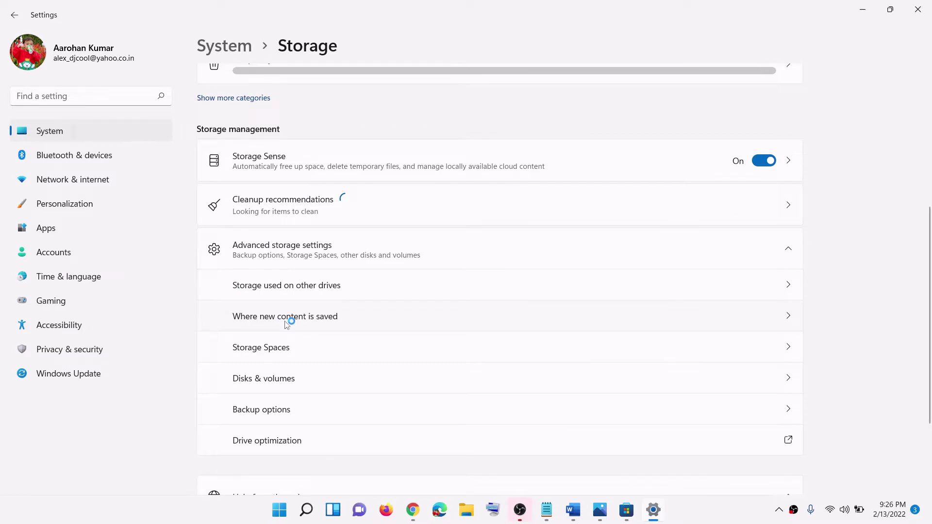
left_click(287, 324)
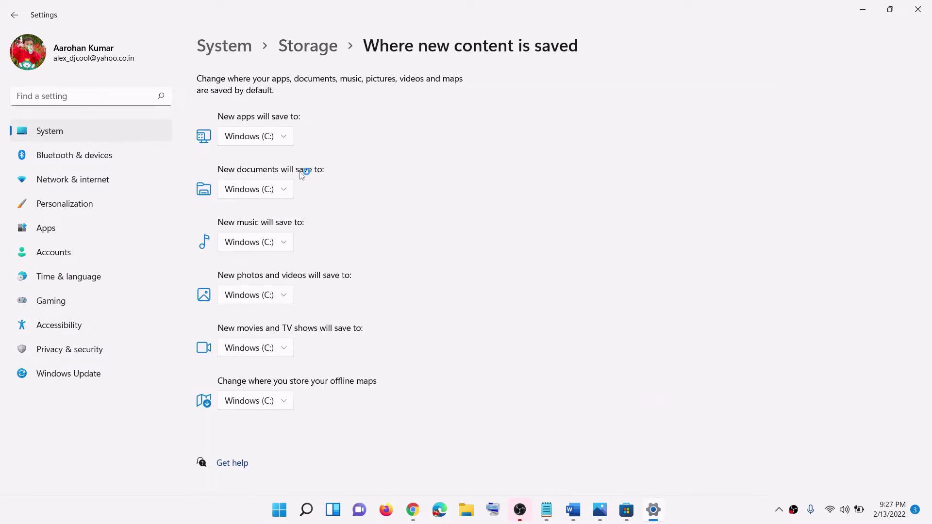
Set new apps to save to USB Drive (D:) and apply the change
left_click(284, 137)
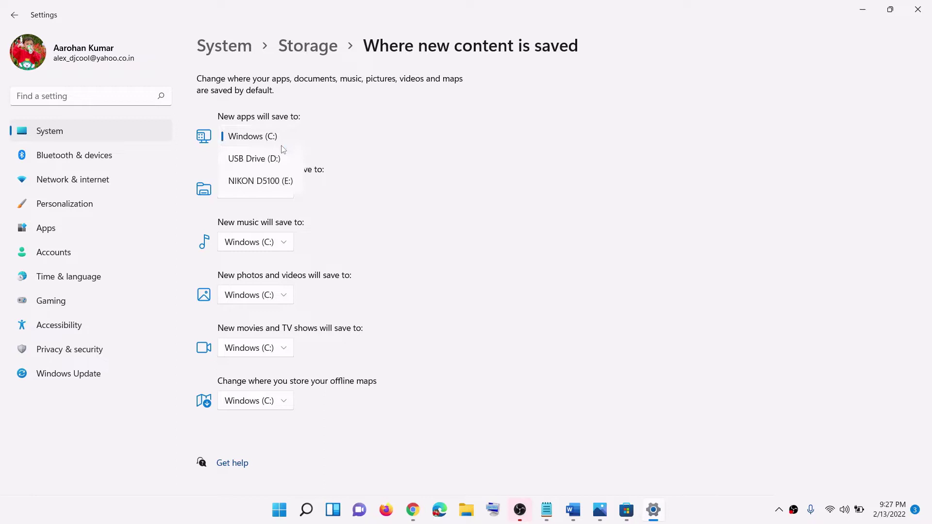
left_click(362, 127)
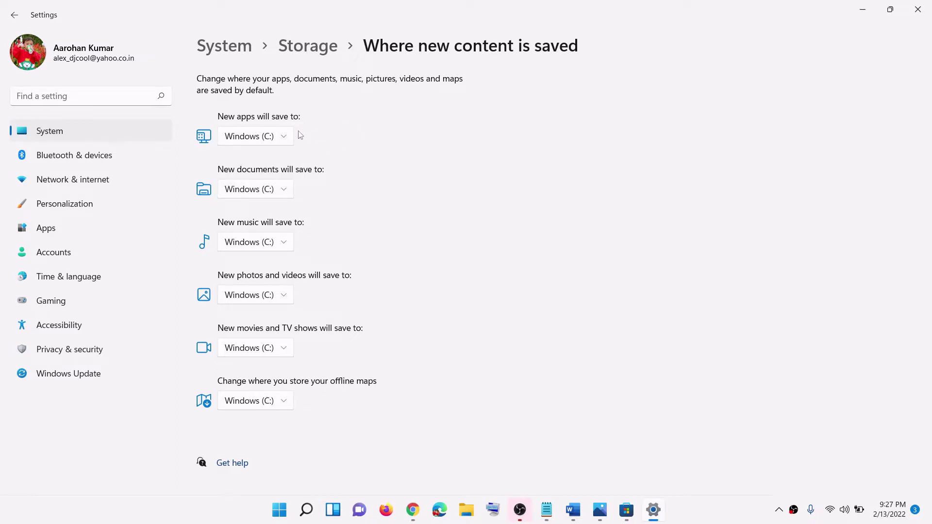
left_click(286, 138)
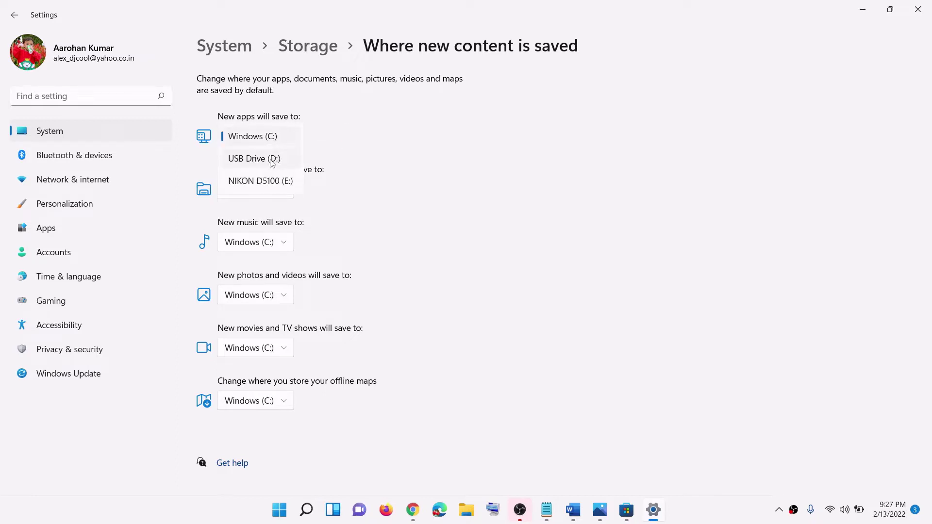
left_click(348, 139)
left_click(281, 138)
left_click(348, 128)
left_click(286, 137)
left_click(281, 159)
left_click(334, 136)
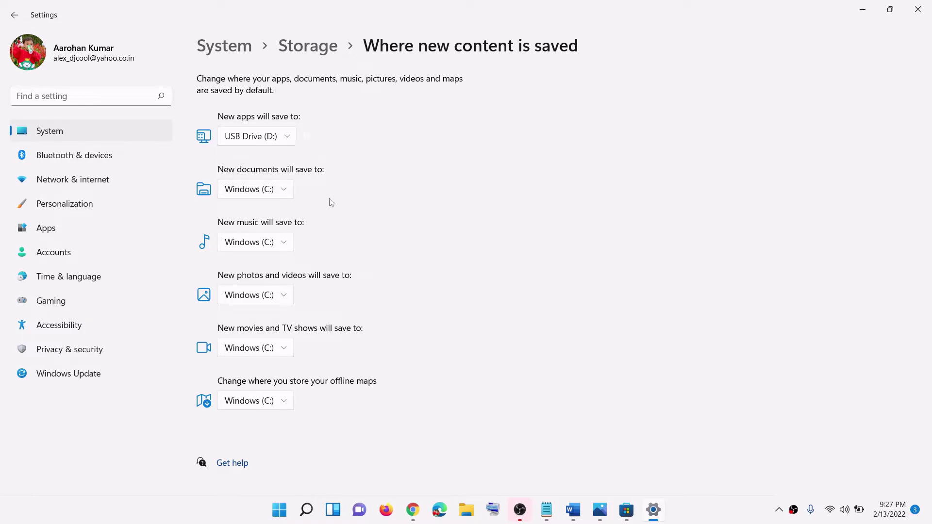
Set new apps to save to Windows (C:) and apply the change
left_click(291, 137)
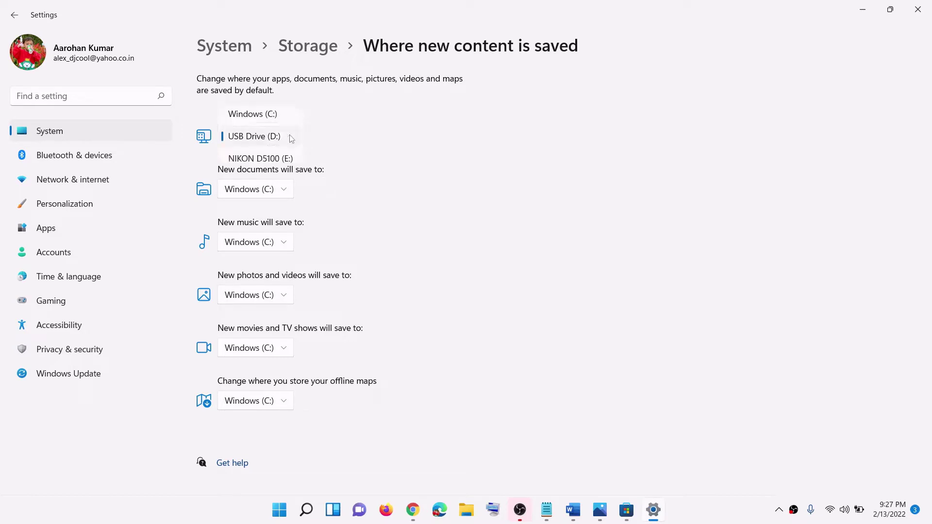
left_click(262, 115)
left_click(326, 138)
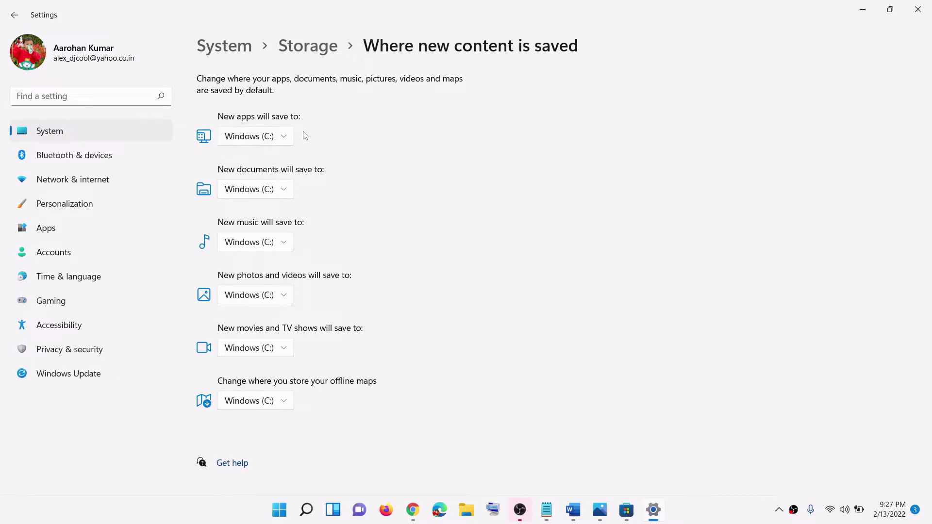
Select USB Drive (D:) as the save location for new apps without applying it, and minimize Settings
left_click(257, 137)
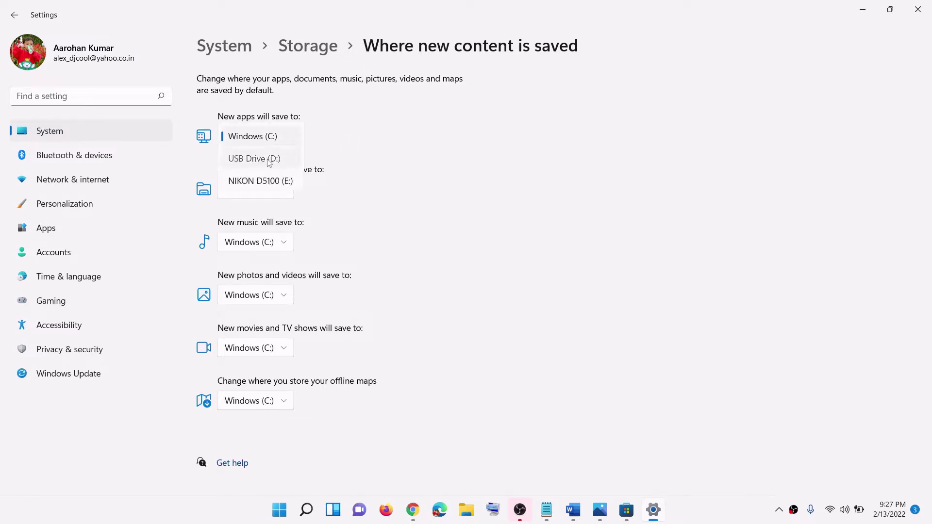
left_click(269, 160)
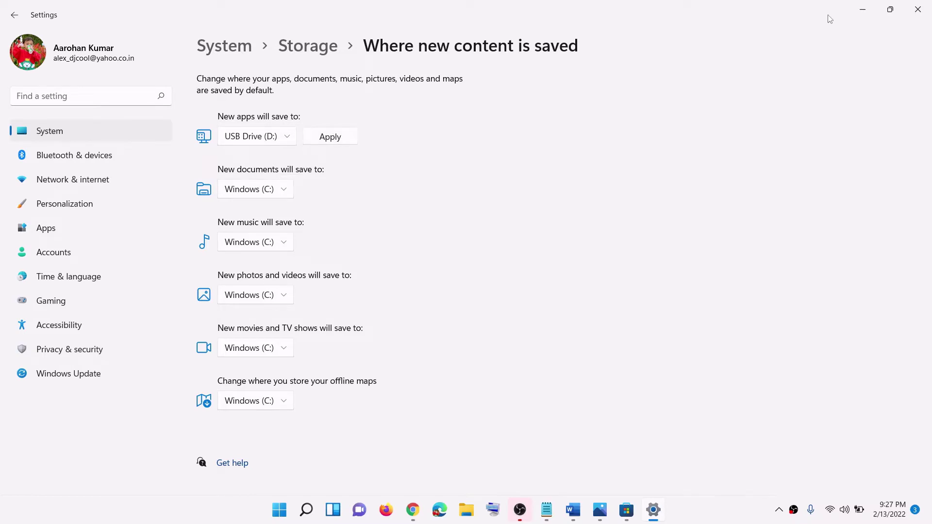
left_click(862, 9)
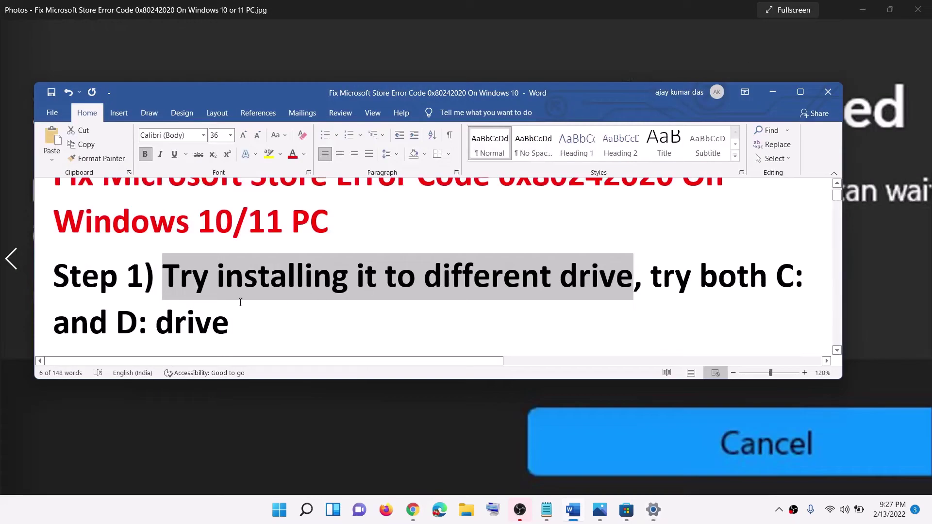
Go to Step 2 in the Word notes and highlight the folder name WpSystem
left_click(230, 303)
scroll(312, 304, "down", 5)
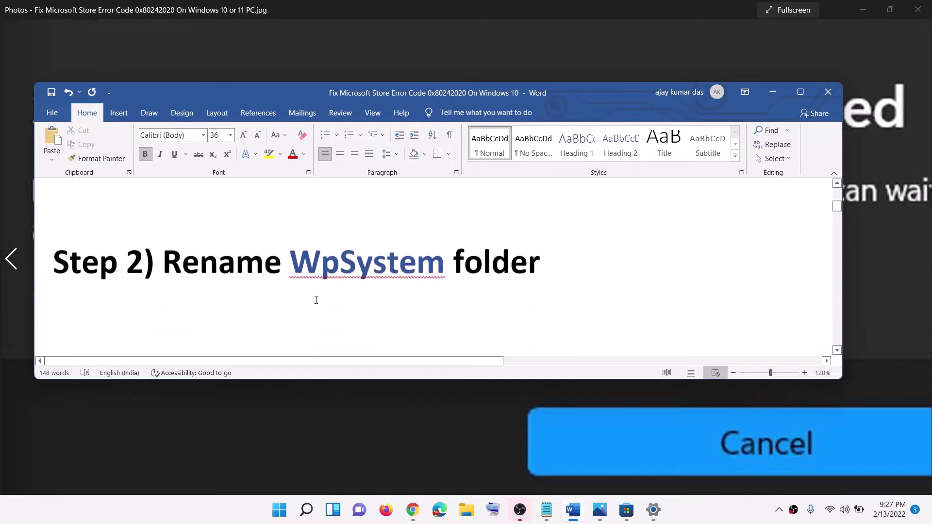
double_click(306, 264)
left_click(713, 514)
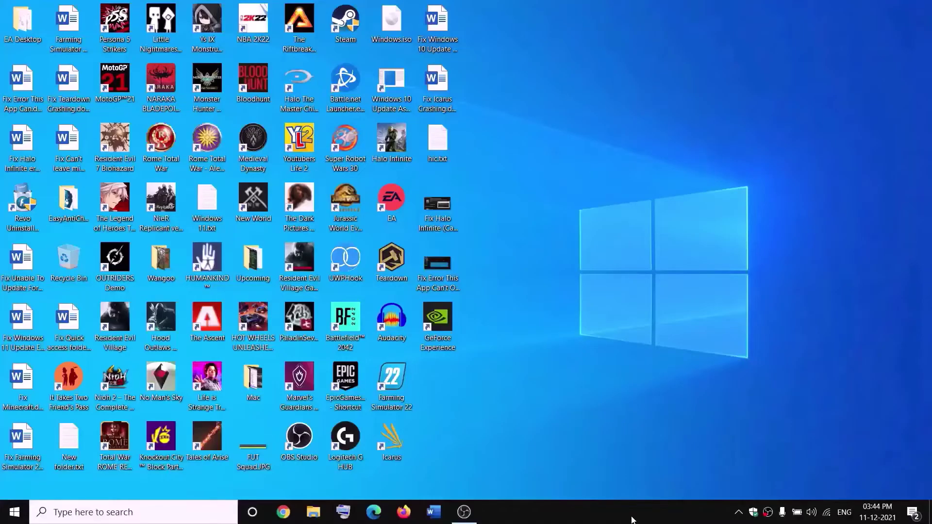
Open the New Volume (D:) drive in File Explorer
left_click(314, 512)
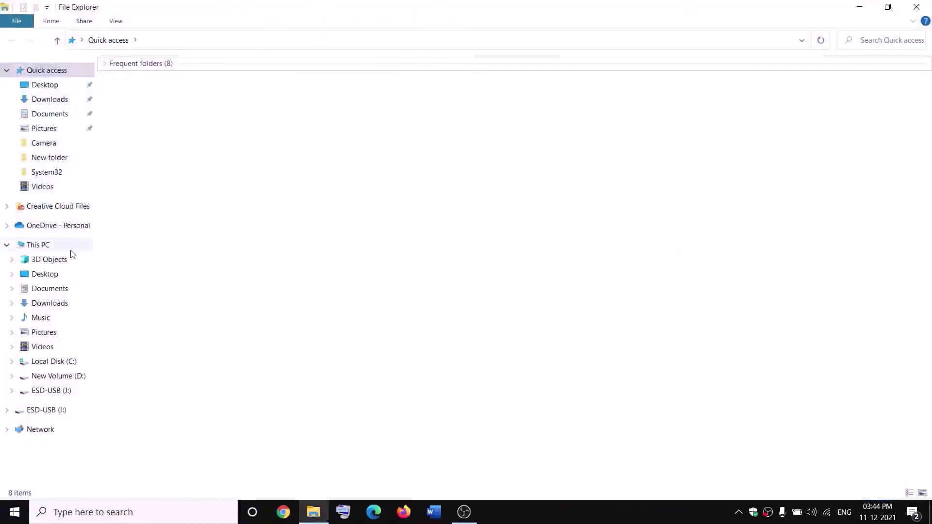
left_click(48, 251)
double_click(376, 182)
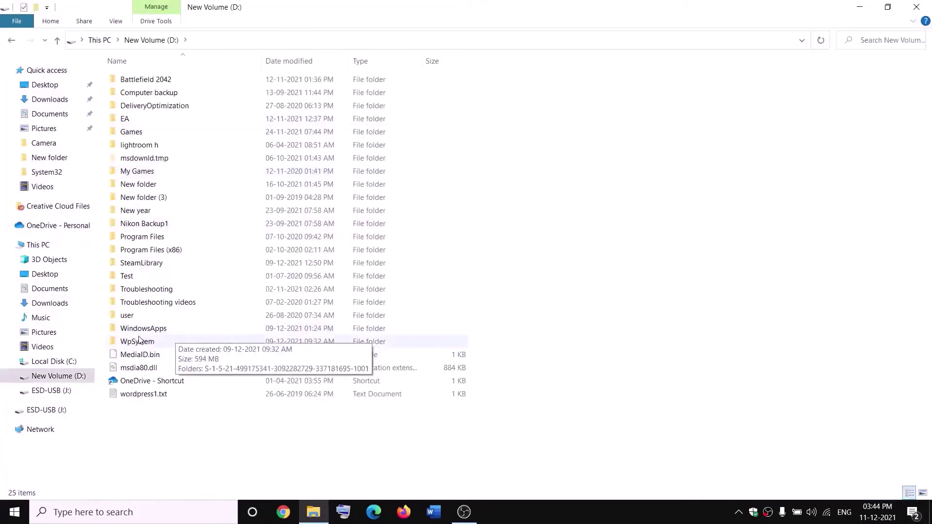
left_click(202, 345)
right_click(151, 345)
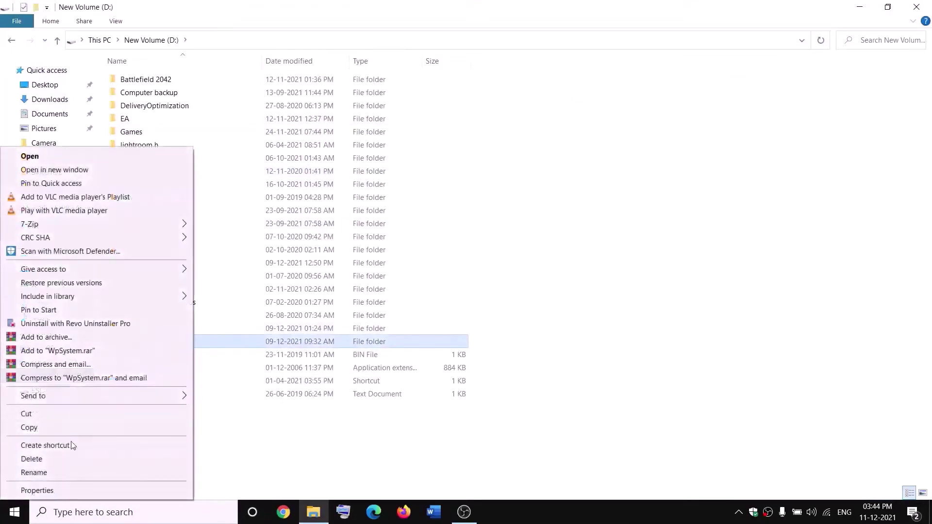
left_click(295, 443)
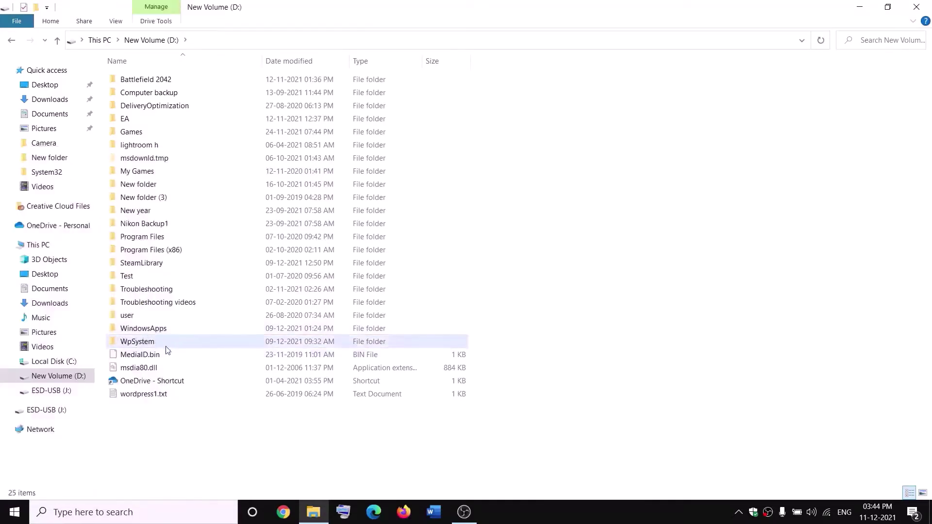
Open the advanced security settings of the WpSystem folder from its properties
mouse_move(138, 344)
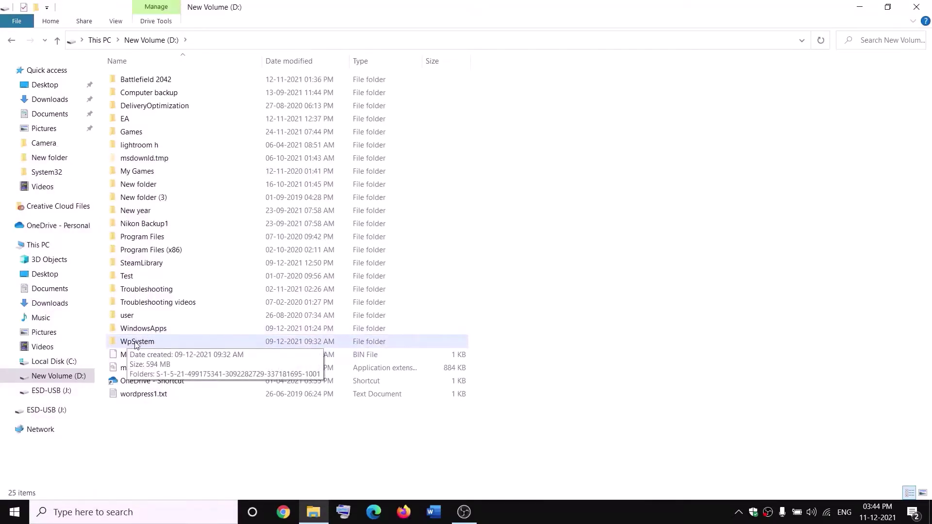
right_click(137, 343)
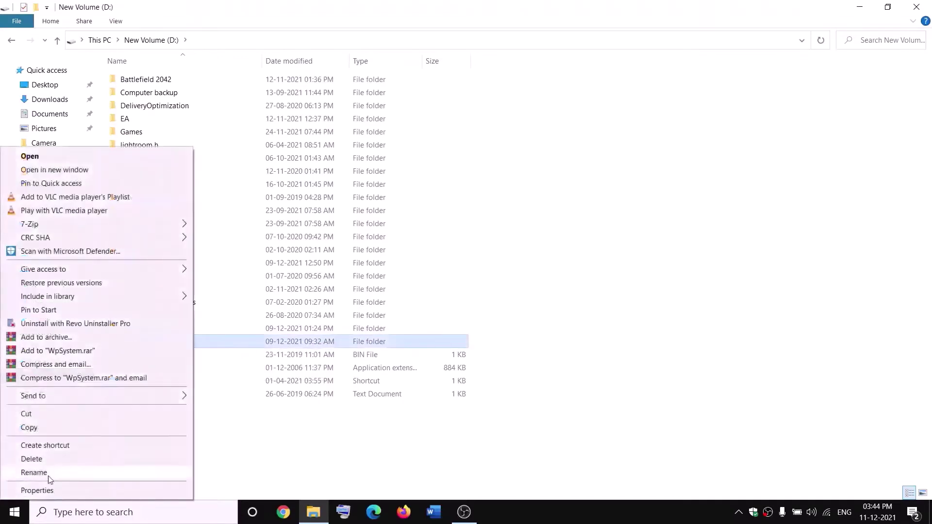
left_click(59, 490)
left_click_drag(280, 222, 399, 137)
left_click(346, 156)
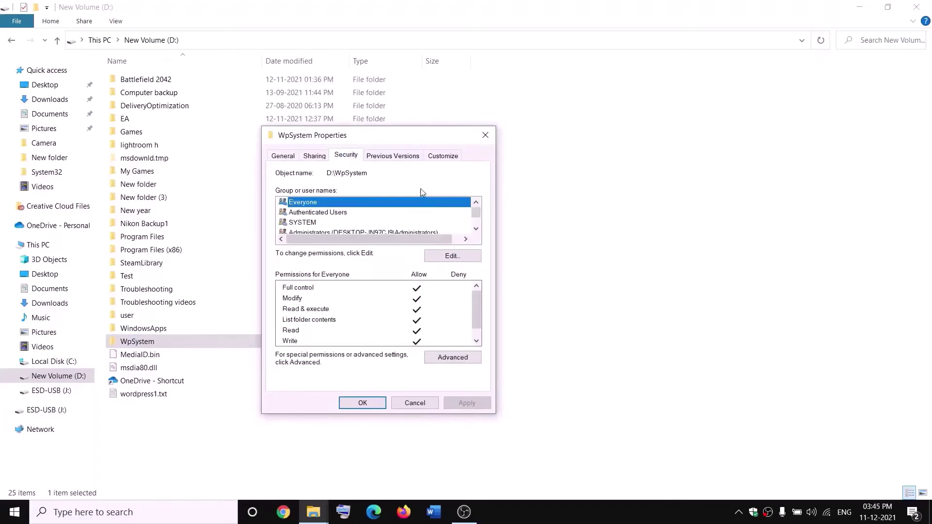
left_click(448, 362)
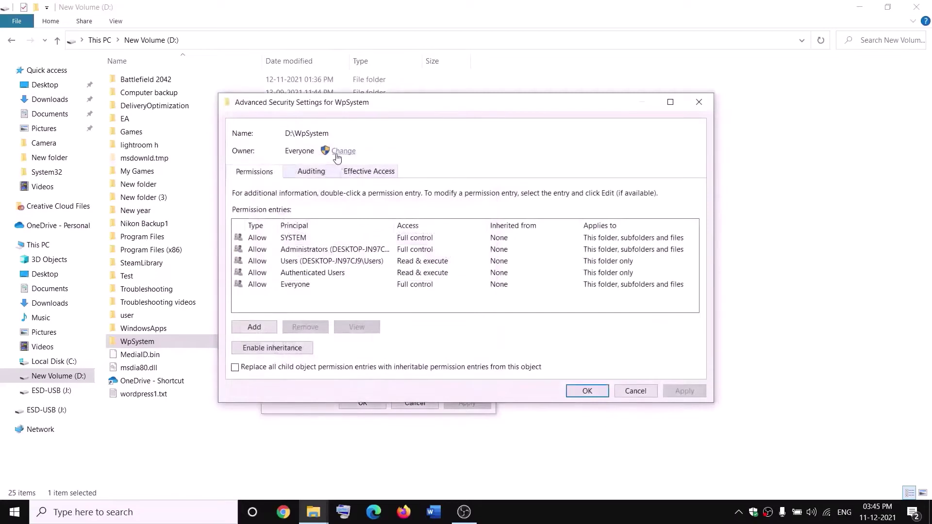
Change the WpSystem folder's owner to Everyone, checking the name before accepting it
left_click(343, 151)
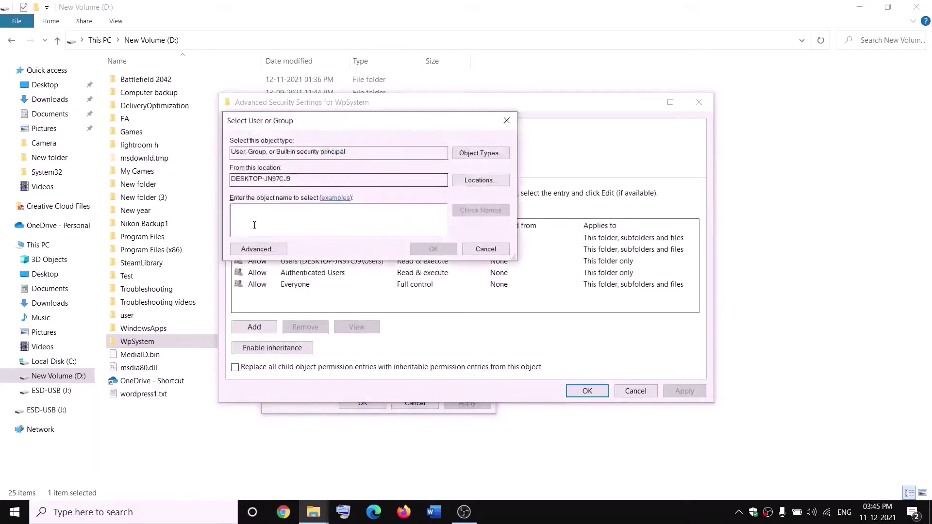
type("w")
key("BackSpace")
type("everyone")
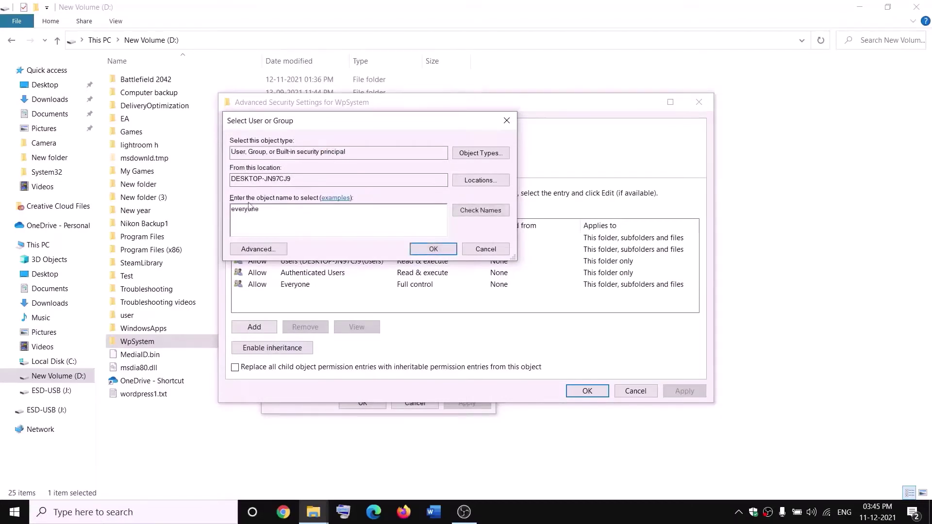
left_click_drag(259, 209, 229, 209)
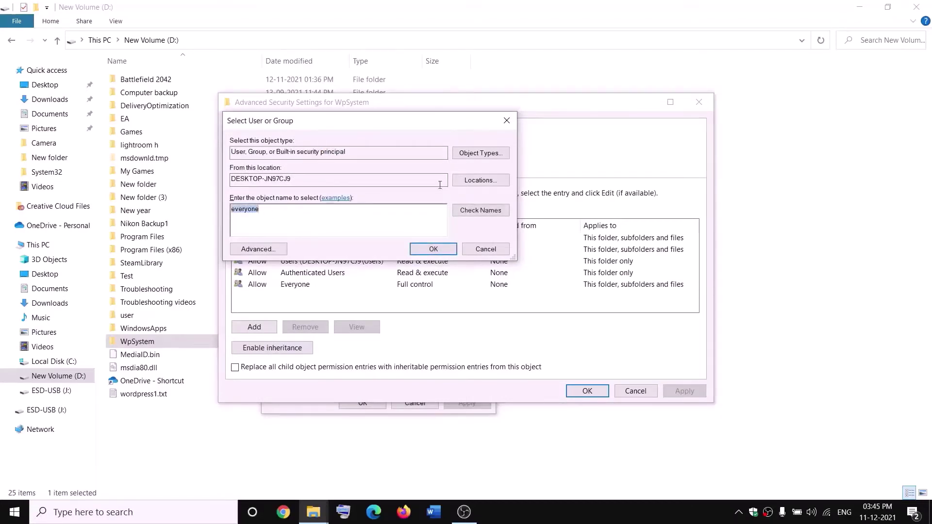
left_click(484, 212)
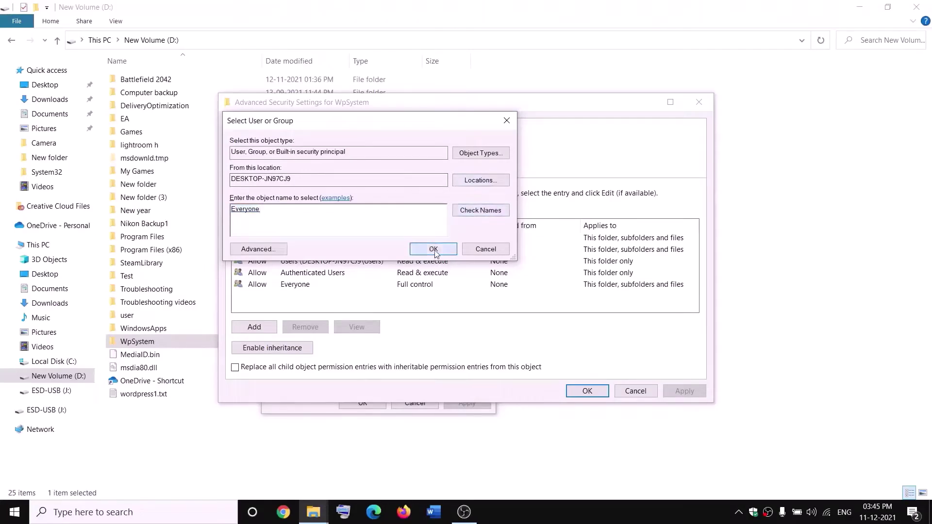
left_click(434, 249)
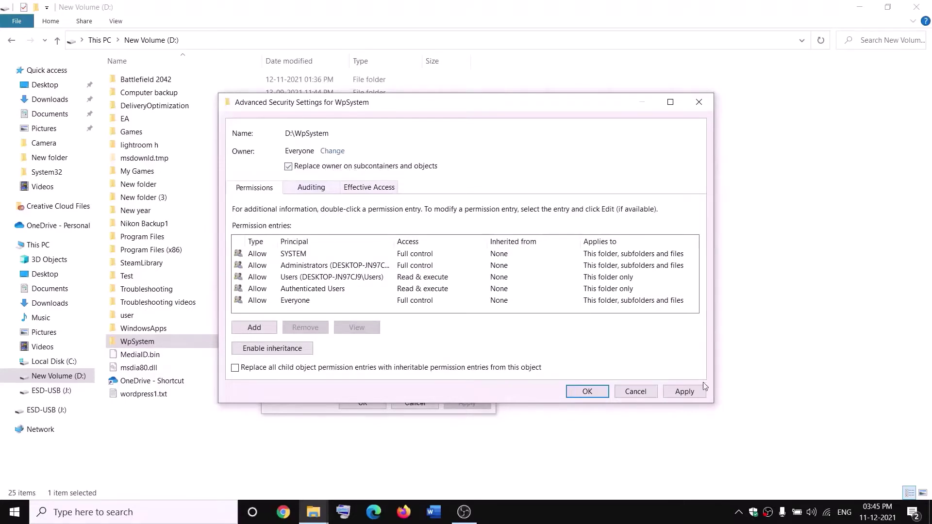
Apply the WpSystem ownership with owner replacement enabled for subcontainers and objects, and close the security and properties dialogs
left_click(684, 391)
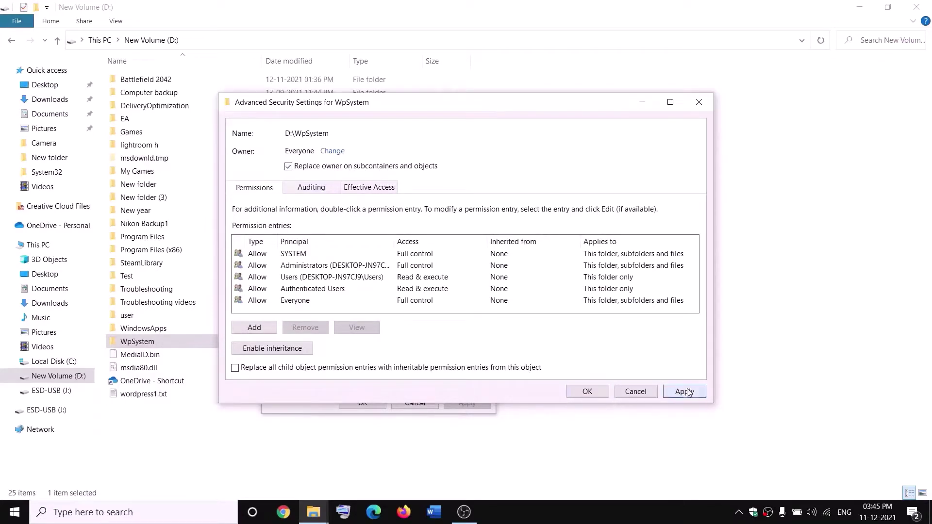
left_click(587, 392)
left_click(563, 304)
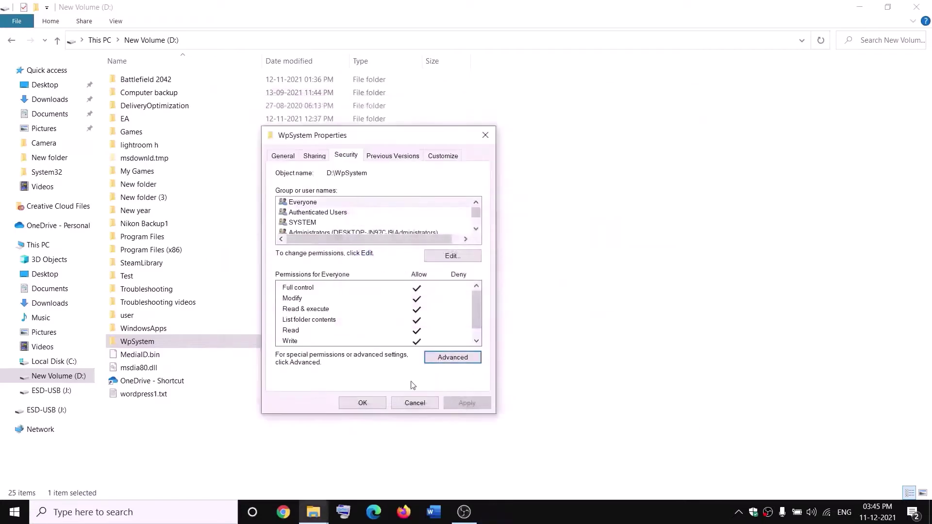
left_click(366, 403)
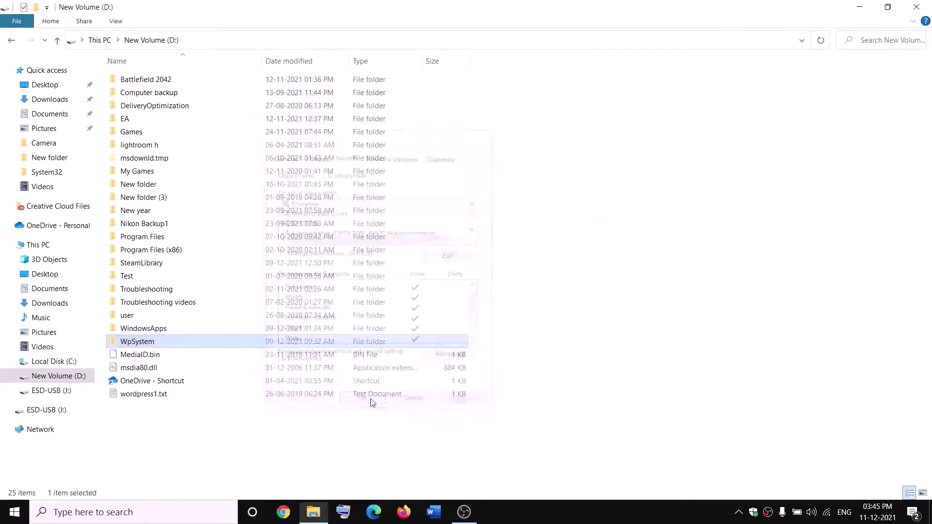
Add a new permission entry to the WpSystem folder from its advanced security settings
right_click(141, 344)
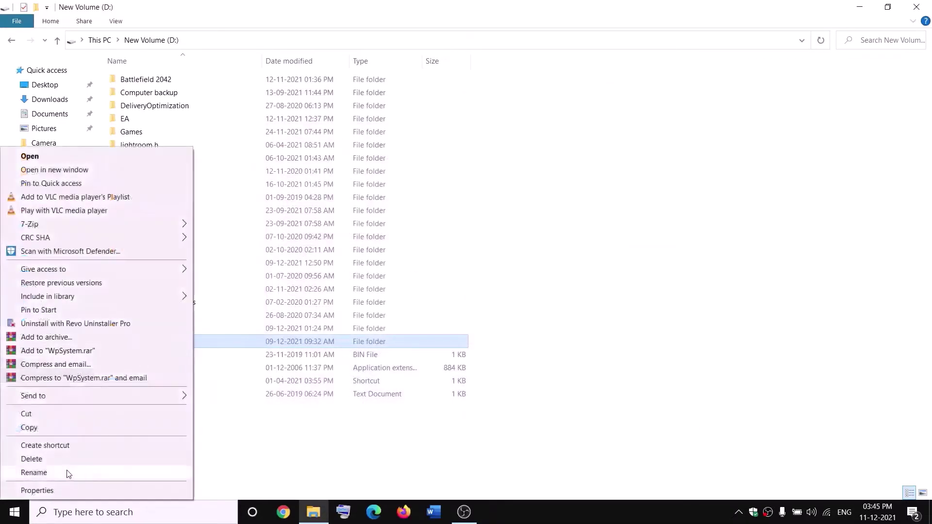
left_click(55, 490)
left_click_drag(250, 156, 341, 158)
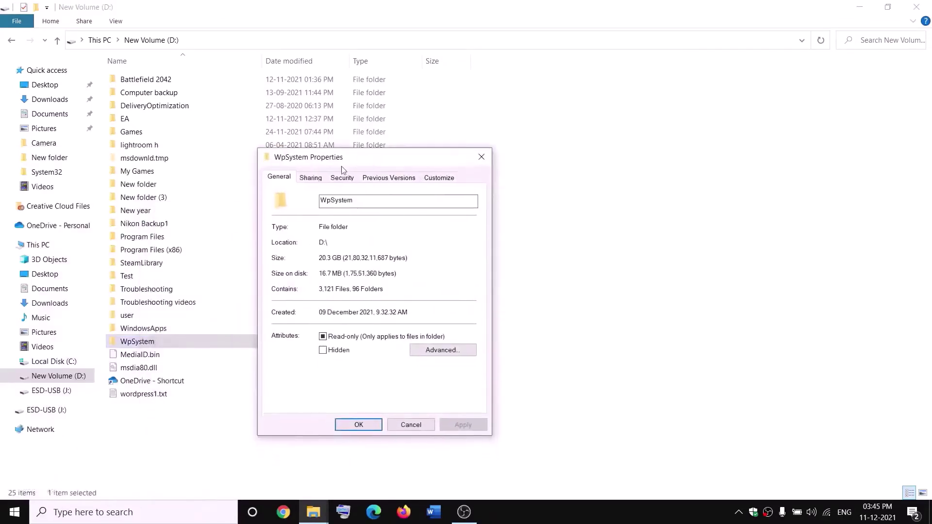
left_click(343, 177)
left_click(453, 380)
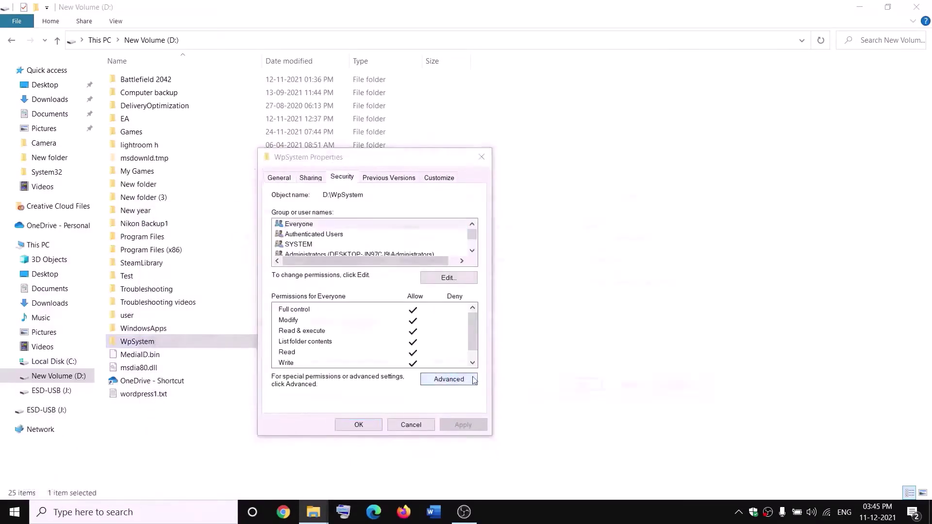
left_click(256, 332)
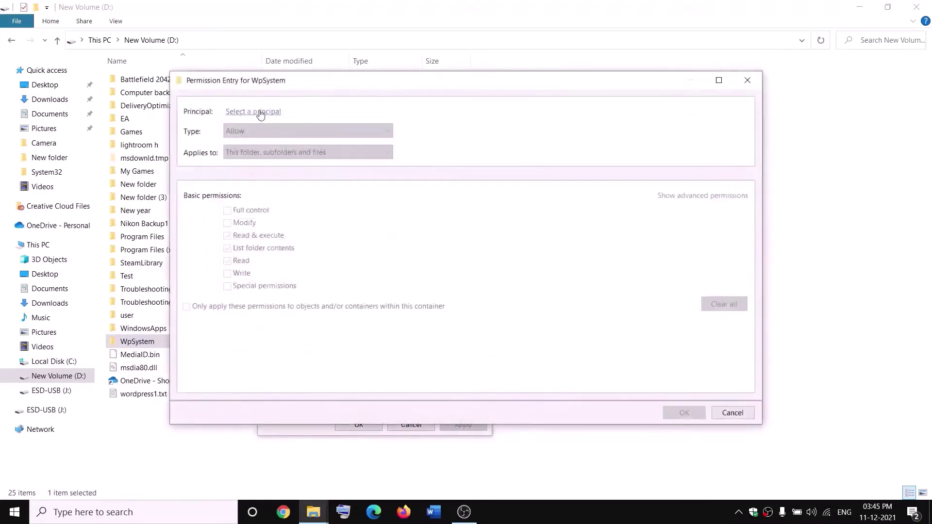
Set Everyone as the principal of the WpSystem permission entry, checking the name before accepting it
left_click(255, 113)
type("everyone")
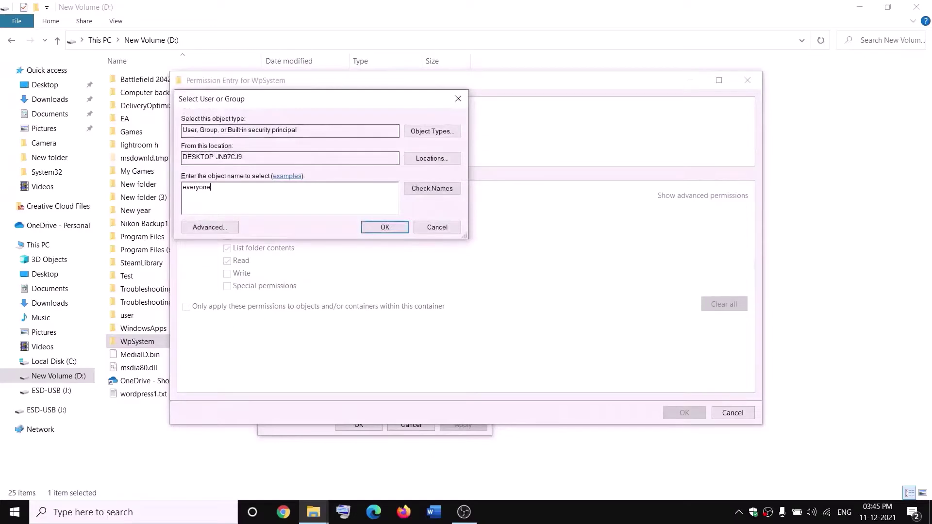
left_click(438, 192)
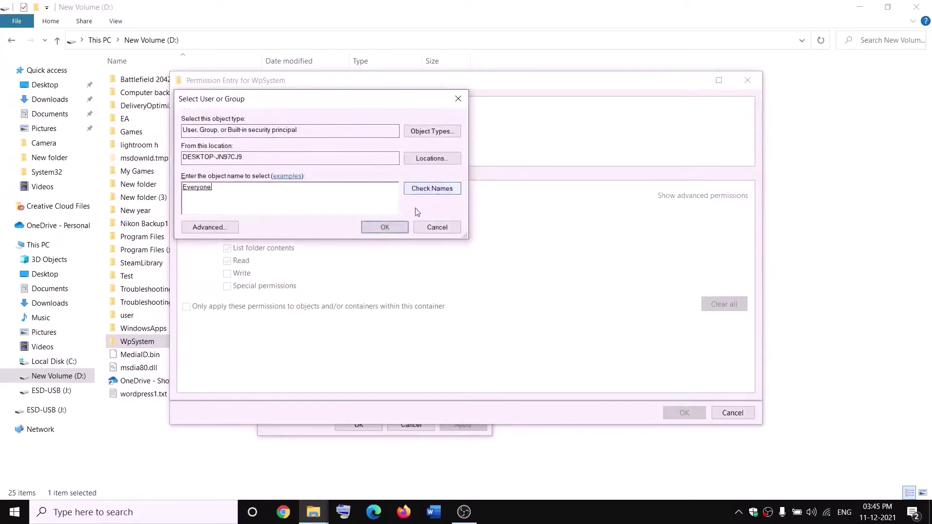
left_click(386, 228)
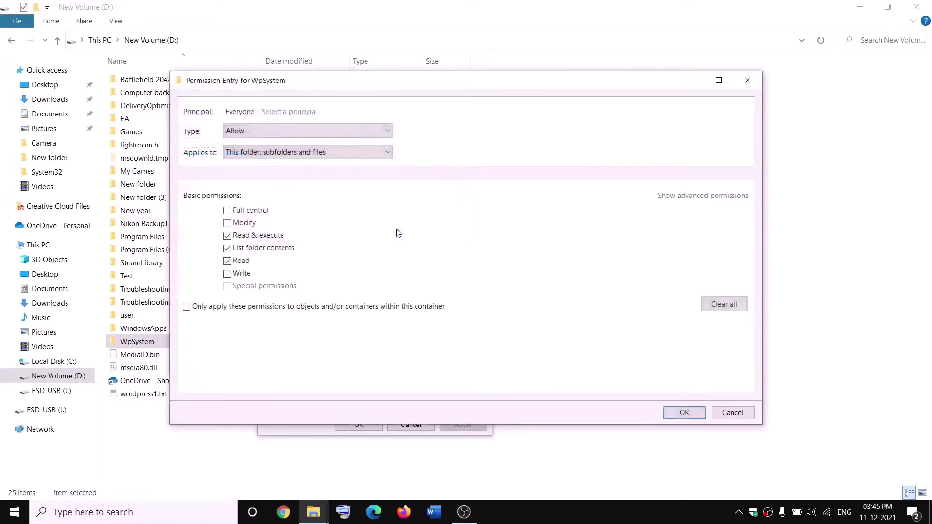
Grant Everyone full control of the WpSystem folder and accept the security and properties dialogs
left_click(227, 210)
left_click(684, 414)
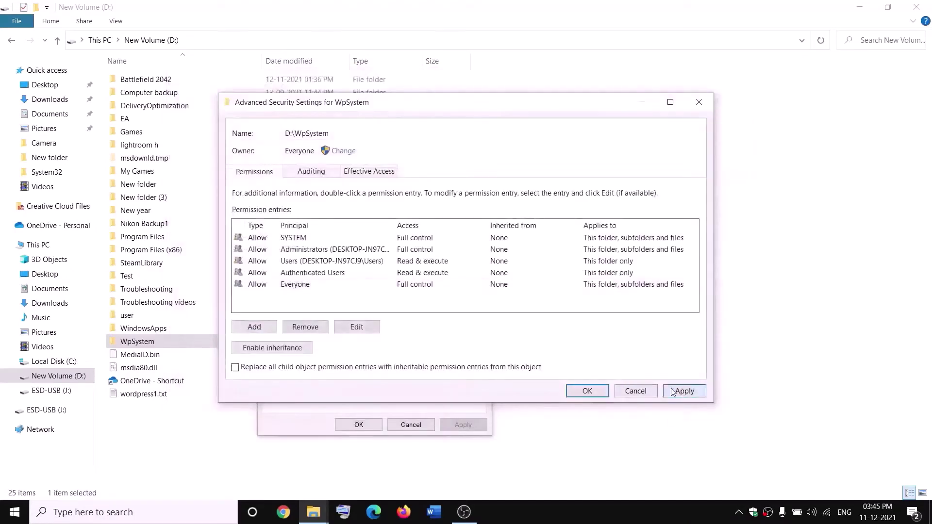
left_click(587, 391)
left_click(369, 424)
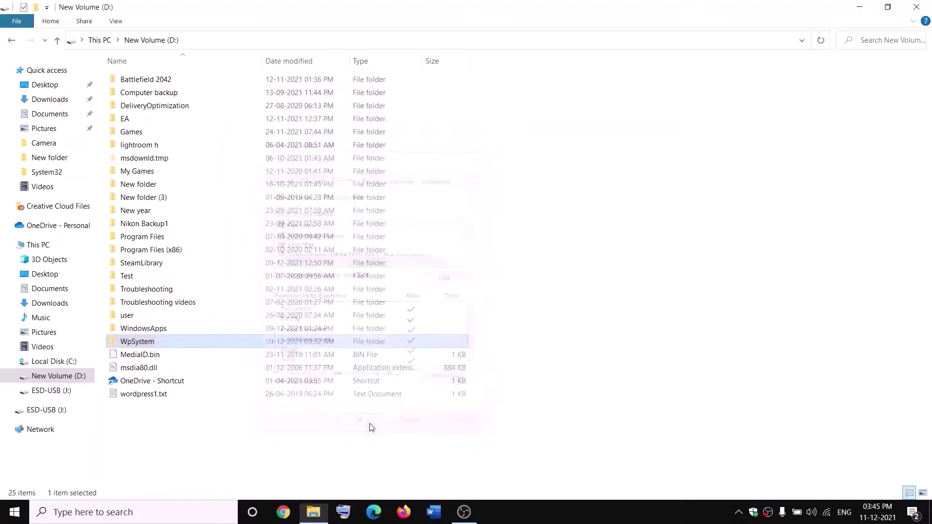
Rename the WpSystem folder on the D: drive as WpSystem.old
right_click(136, 346)
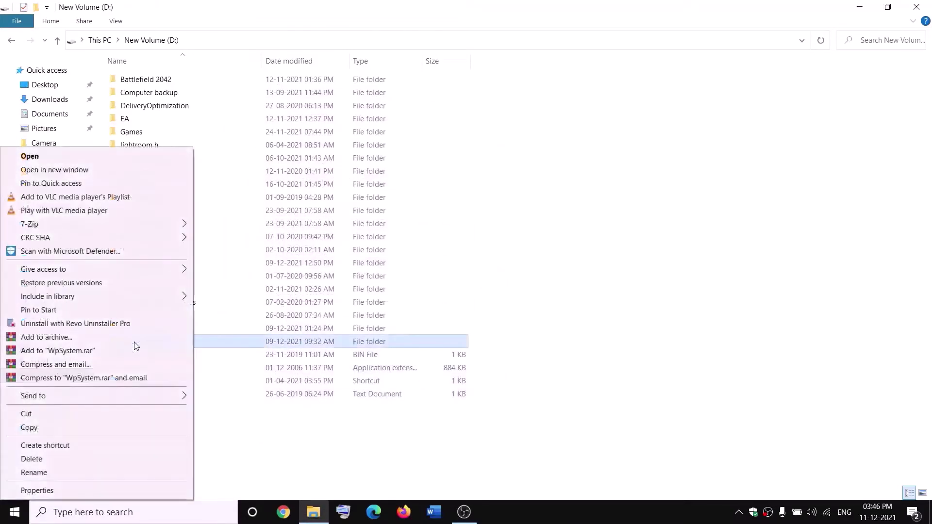
left_click(34, 473)
key("End")
type(".old")
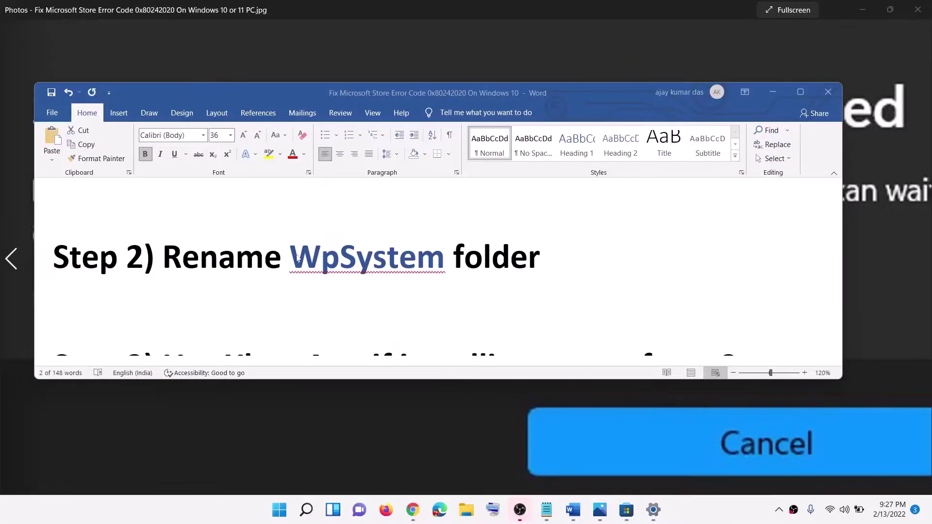
Read step 3 in the Word document, search Windows for "xbox", and close the search
scroll(305, 265, "down", 3)
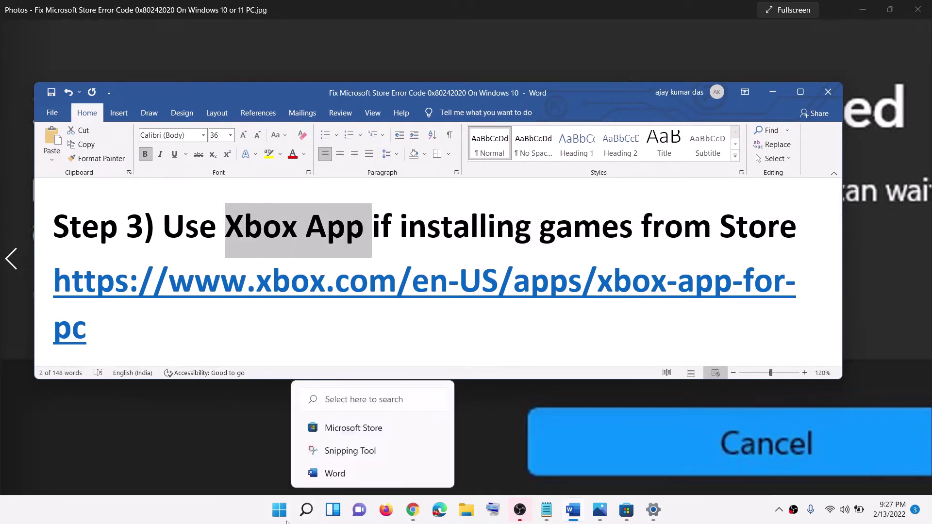
left_click(286, 518)
type("xbox")
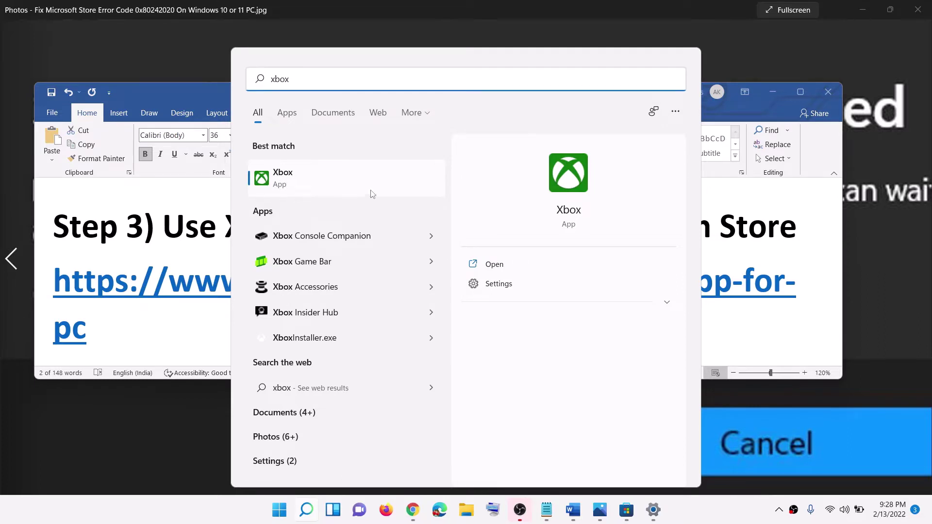
key("Escape")
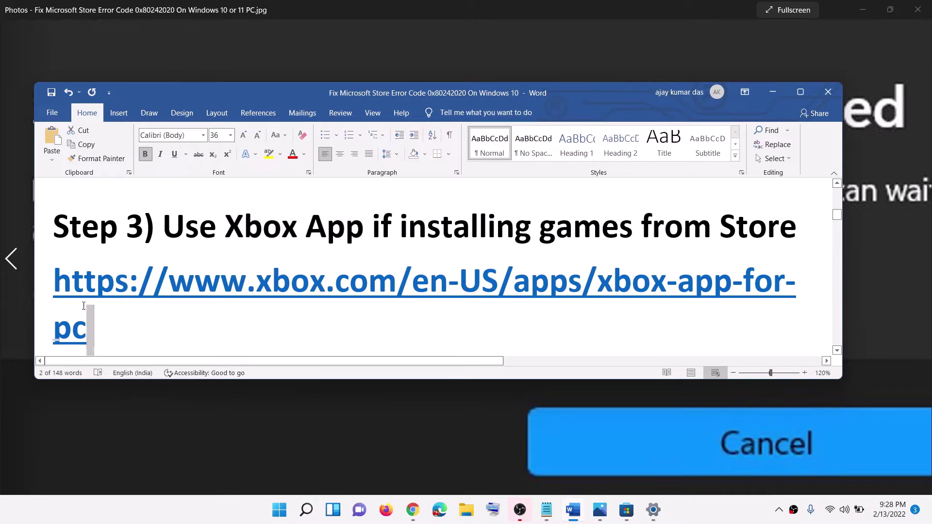
Open the Xbox app for PC link from the Word document and find the app's download section
triple_click(95, 325)
right_click(112, 301)
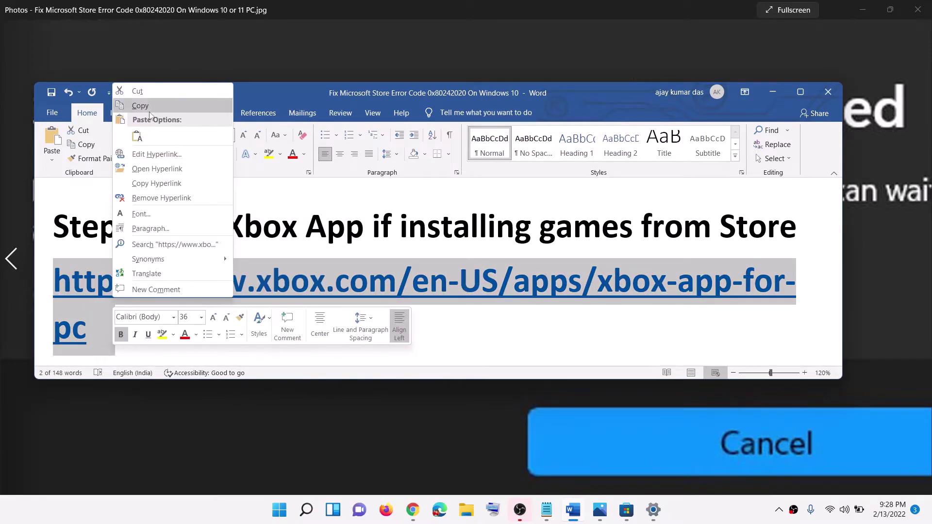
left_click(158, 169)
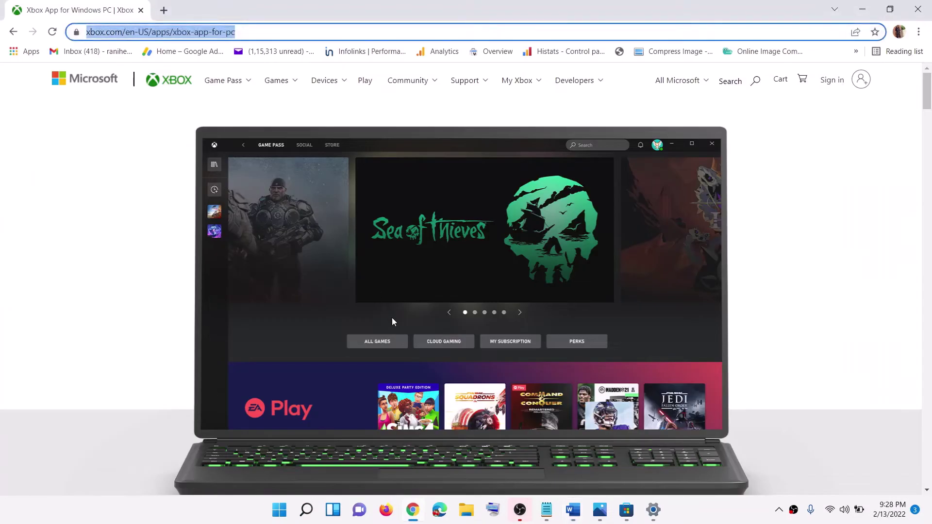
scroll(390, 319, "down", 10)
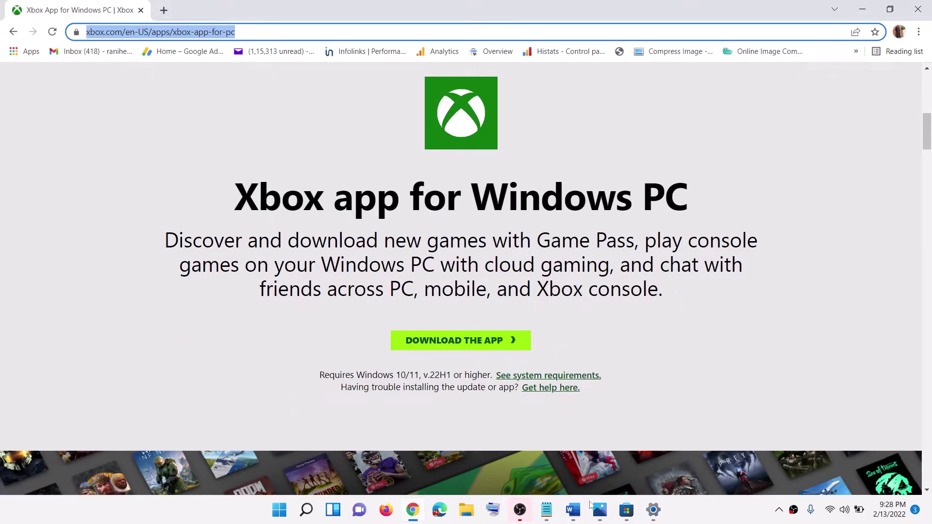
Read step 4 in the Word document and open the Windows date and time settings
left_click(573, 509)
scroll(231, 306, "down", 5)
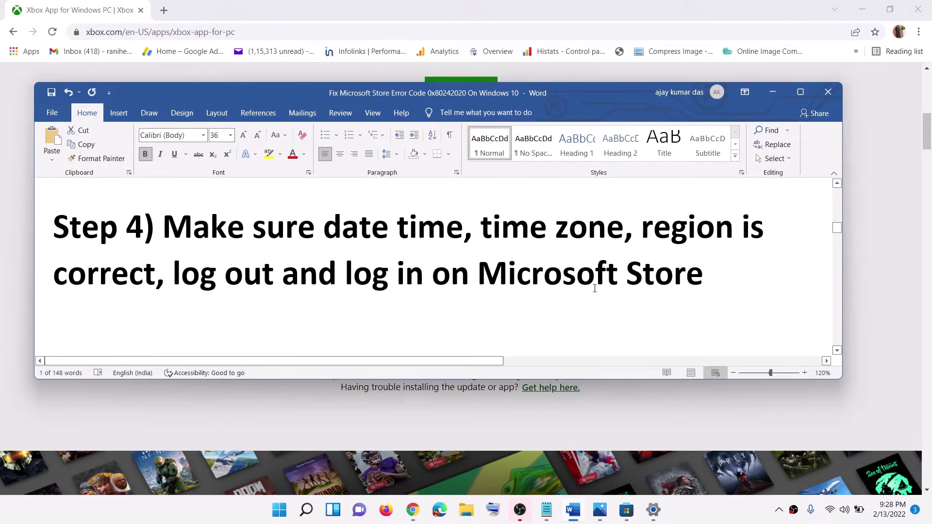
right_click(883, 509)
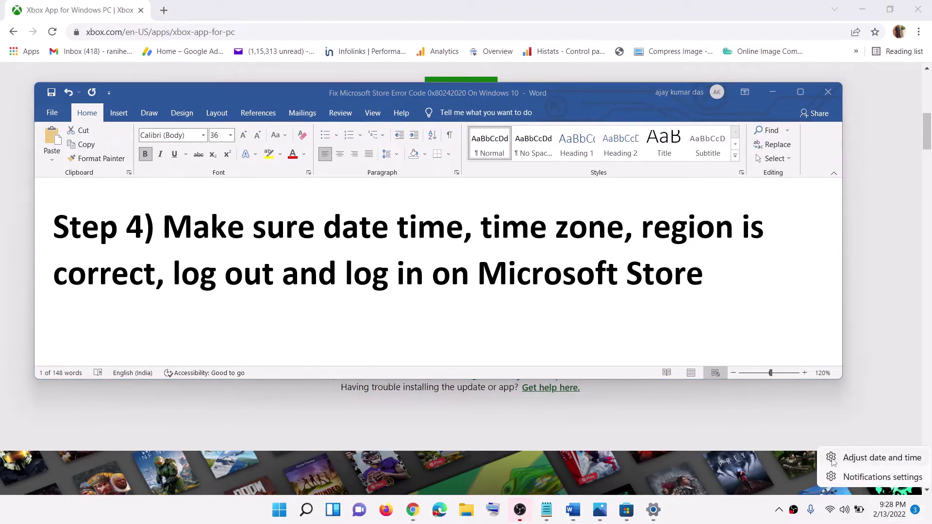
left_click(871, 464)
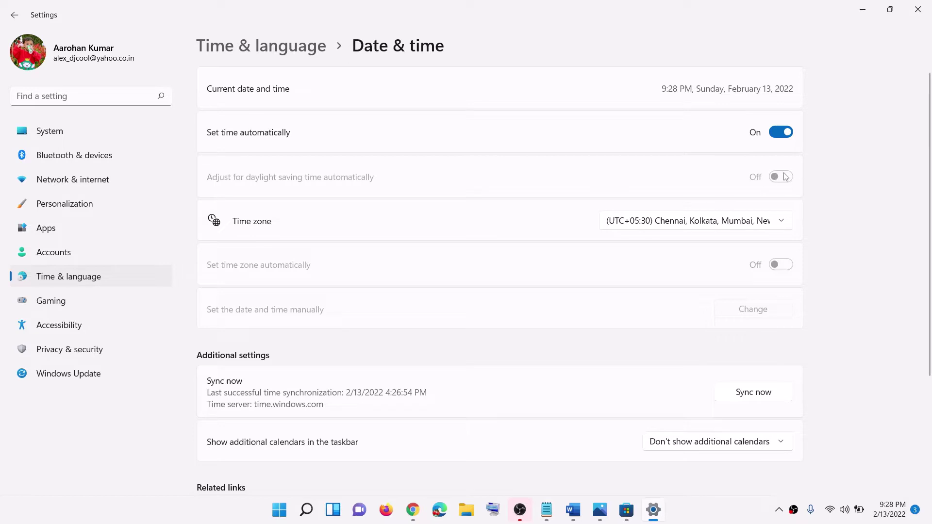
Check the time zone selection and synchronize the system clock with the time server
left_click(690, 228)
left_click(690, 223)
scroll(541, 354, "down", 3)
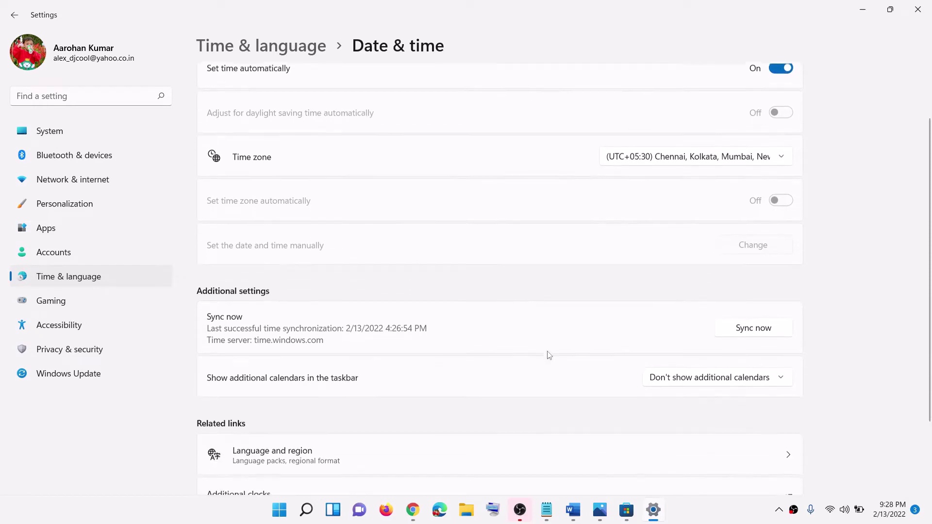
left_click(755, 327)
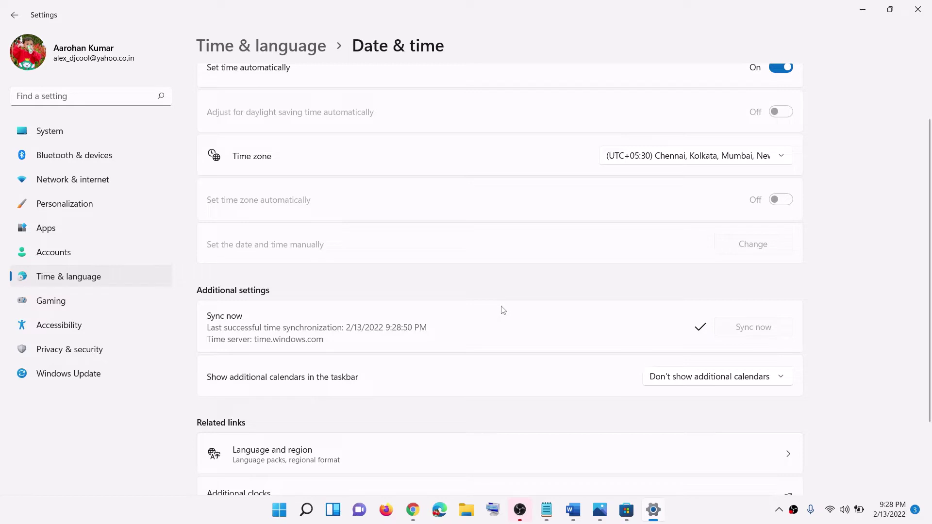
Check the country or region selection in the language and region settings, and close Settings
left_click(75, 278)
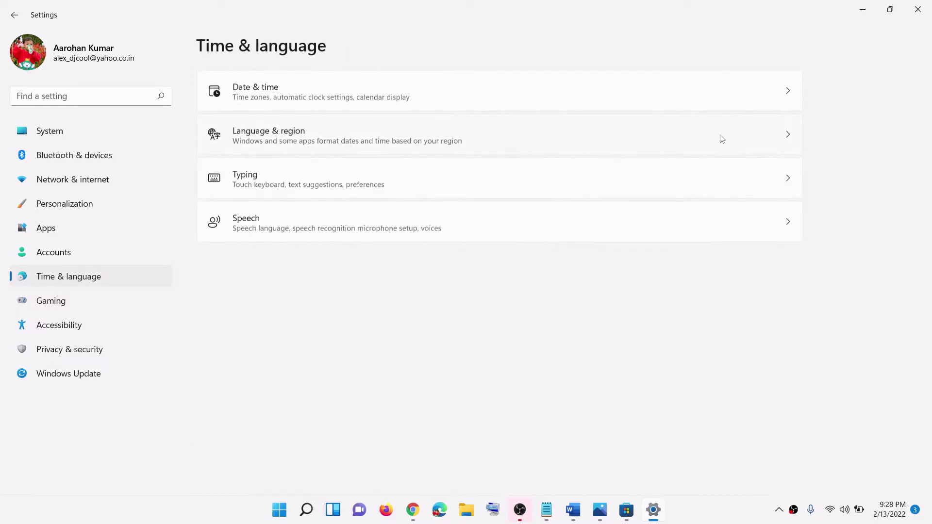
left_click(329, 141)
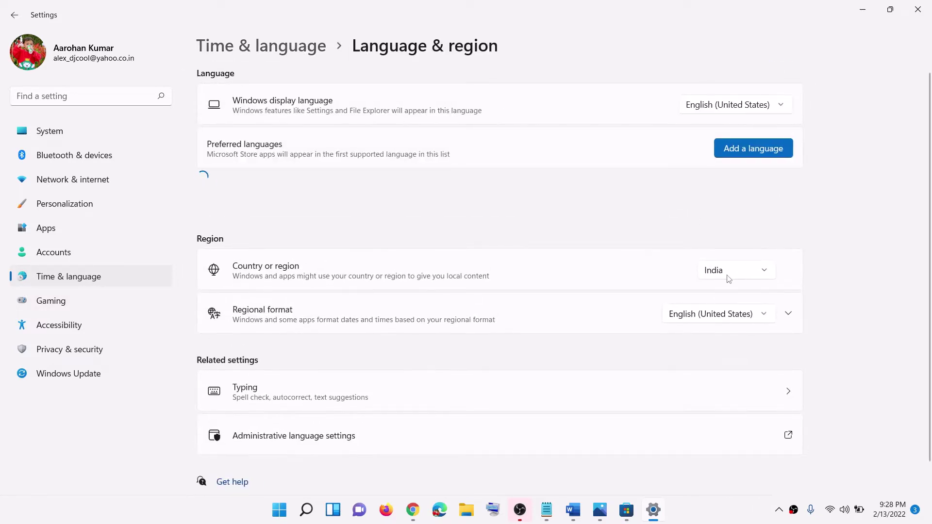
left_click(727, 276)
left_click(898, 221)
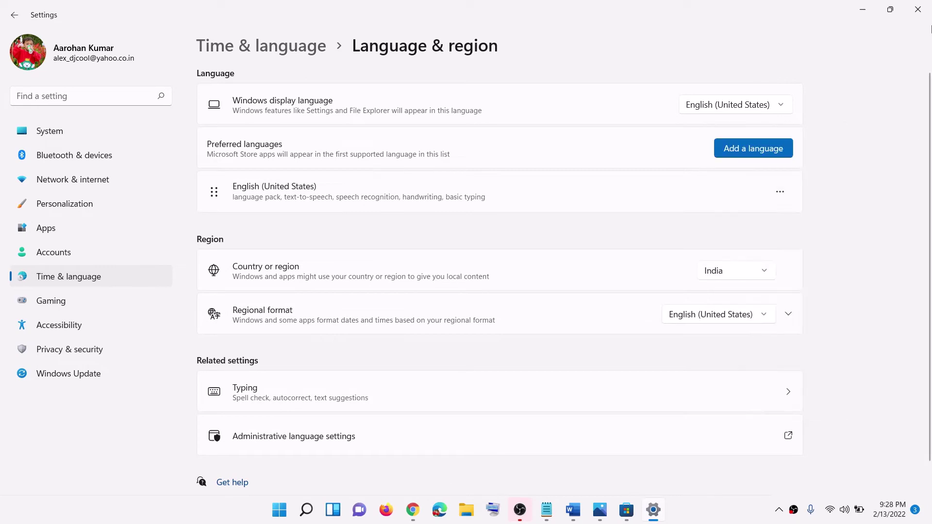
left_click(924, 17)
Read step 5 in the Word document, check for Windows updates, and minimize Settings
scroll(364, 272, "down", 3)
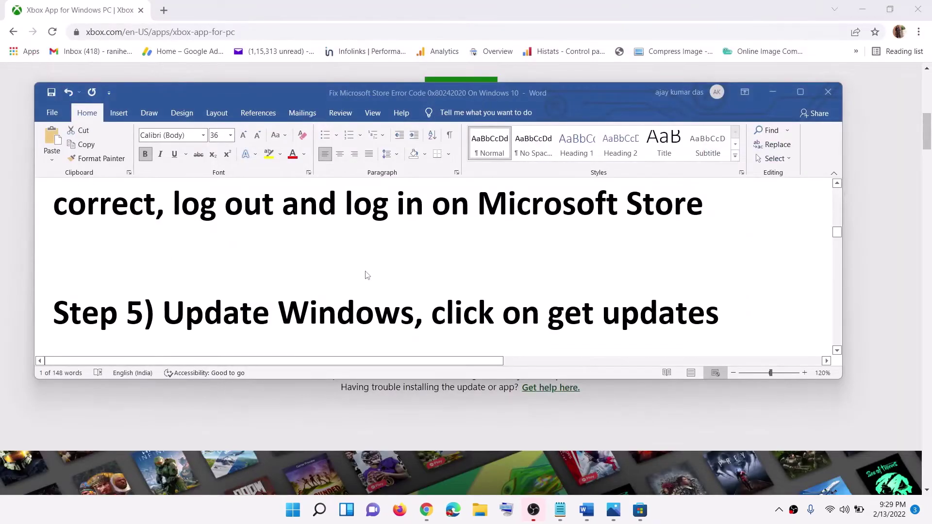
left_click_drag(176, 285, 414, 283)
left_click(292, 510)
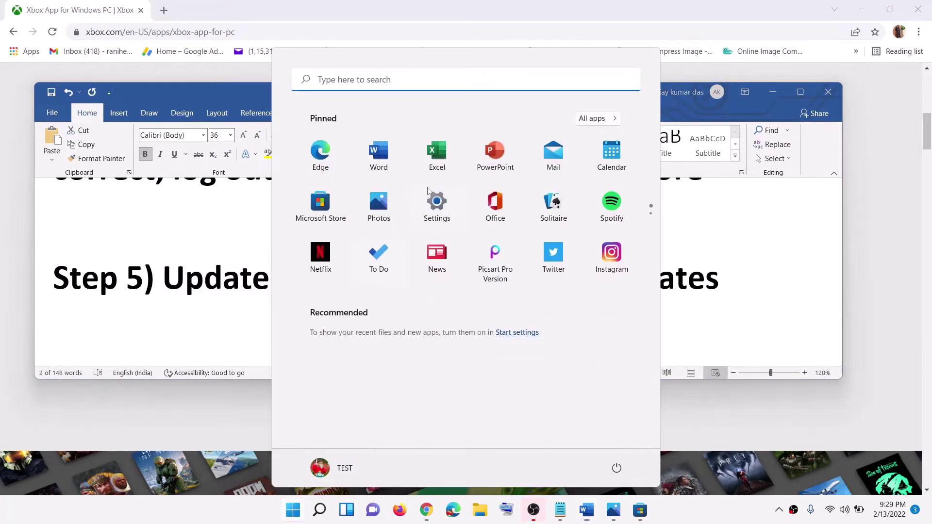
left_click(436, 207)
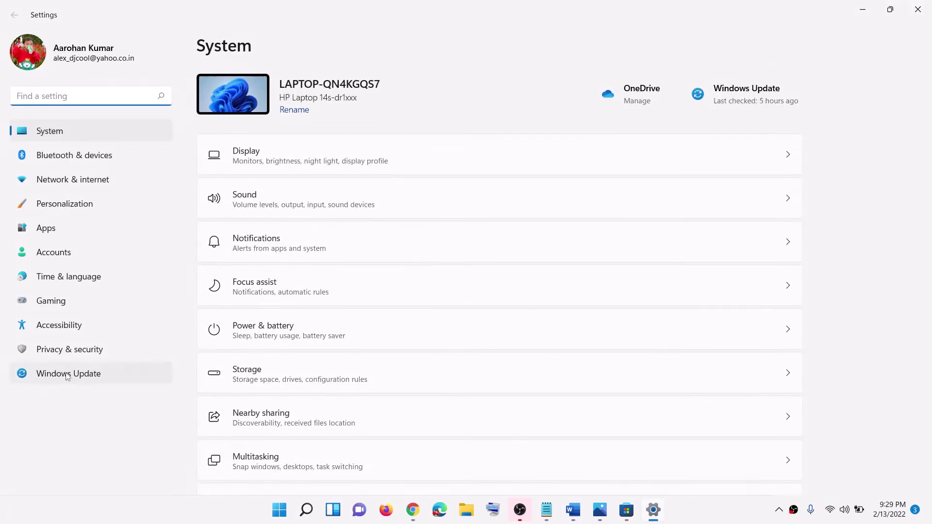
left_click(97, 377)
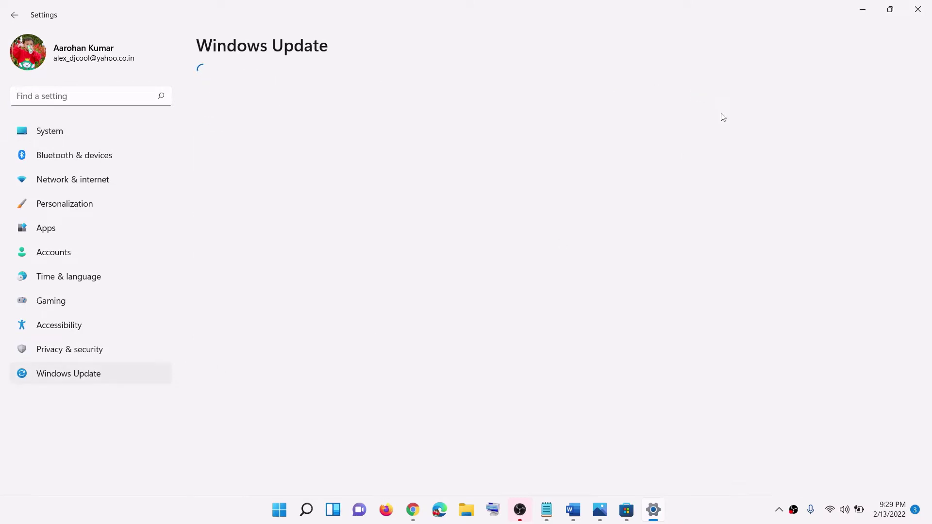
left_click(790, 101)
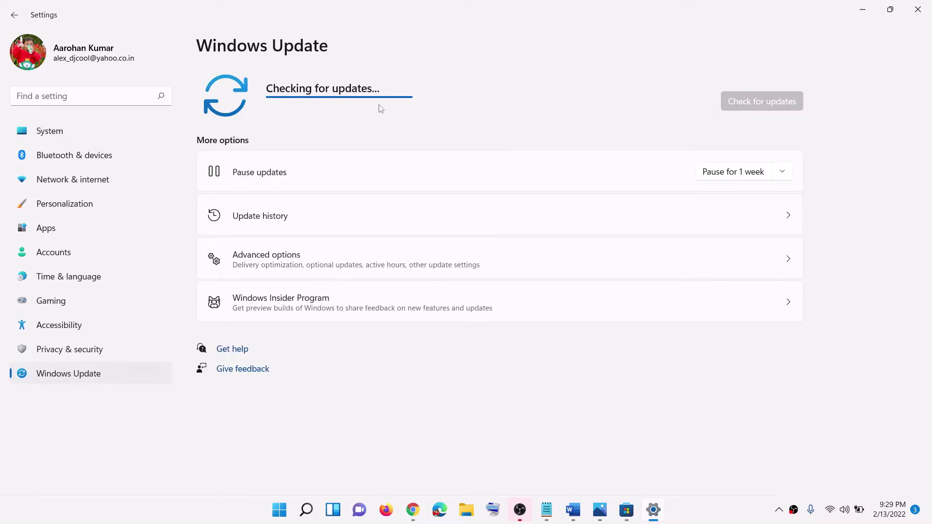
left_click(862, 9)
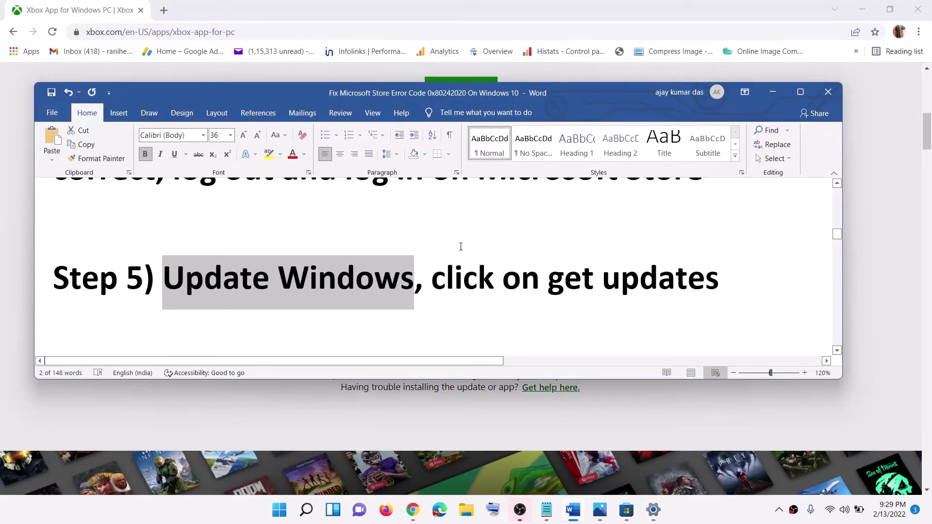
Highlight the "click on get updates" instruction in Word and open the Library page in Microsoft Store
scroll(470, 253, "down", 1)
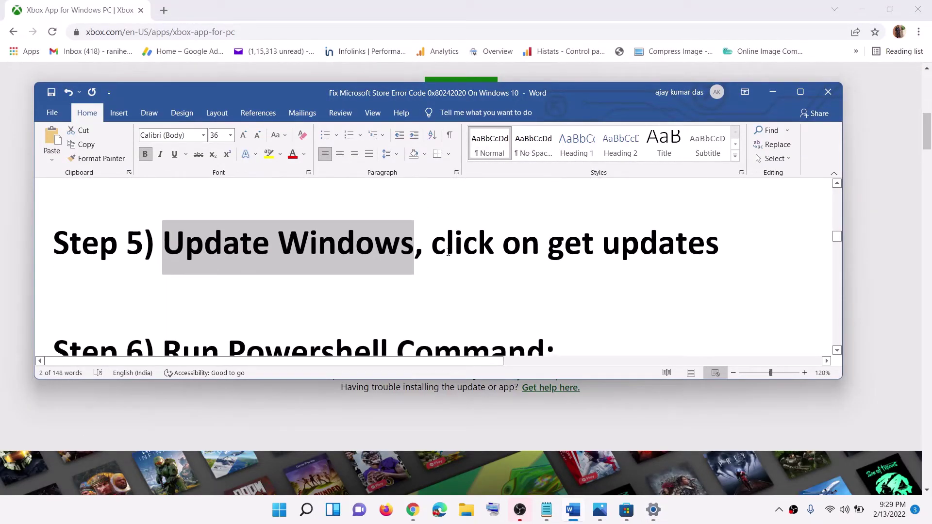
scroll(448, 252, "up", 1)
left_click_drag(432, 277, 718, 279)
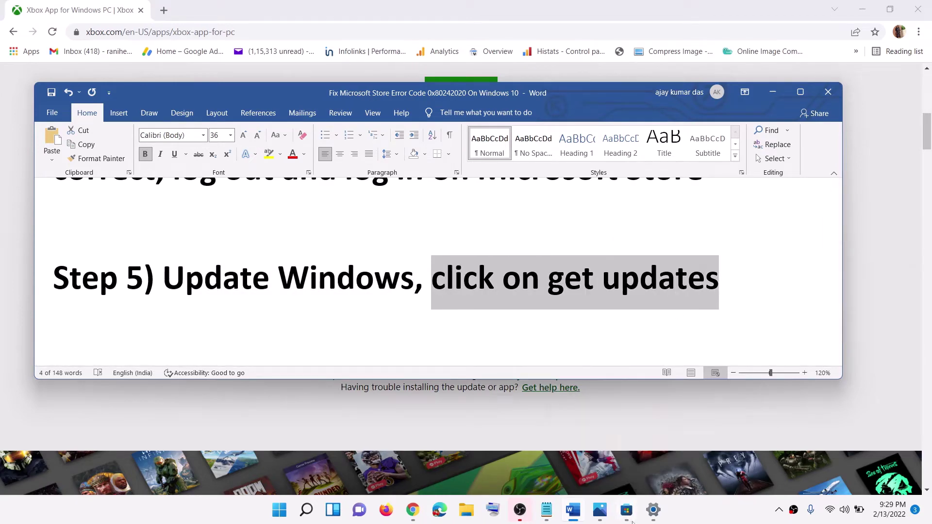
left_click(632, 521)
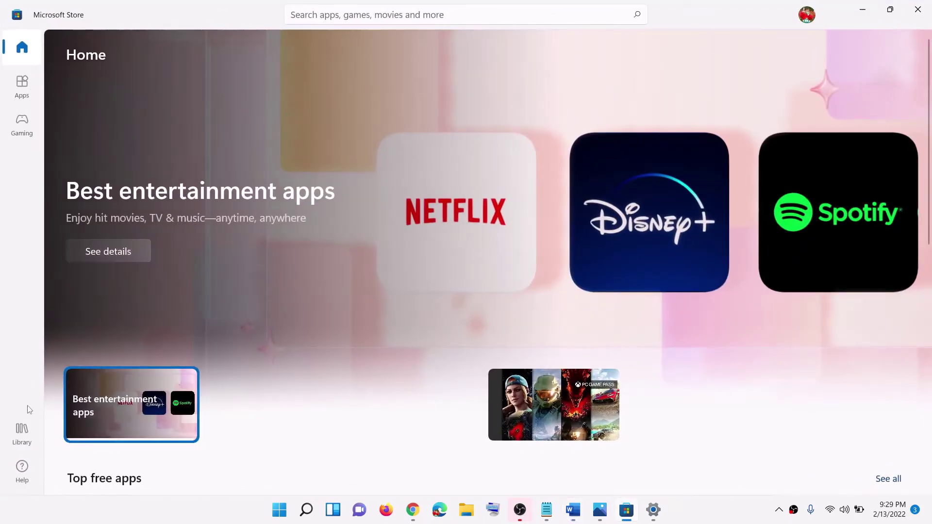
left_click(25, 435)
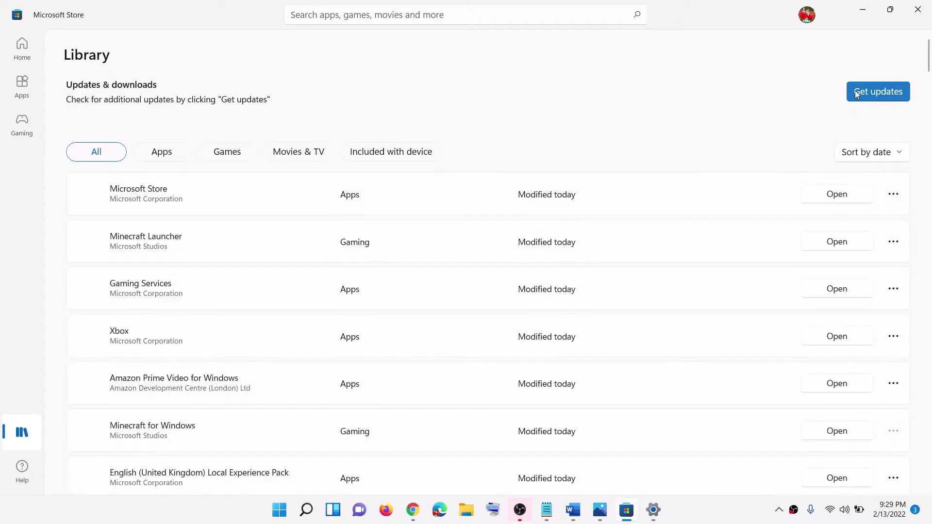
Check for app updates in the Microsoft Store library and minimize the Store window
left_click(898, 89)
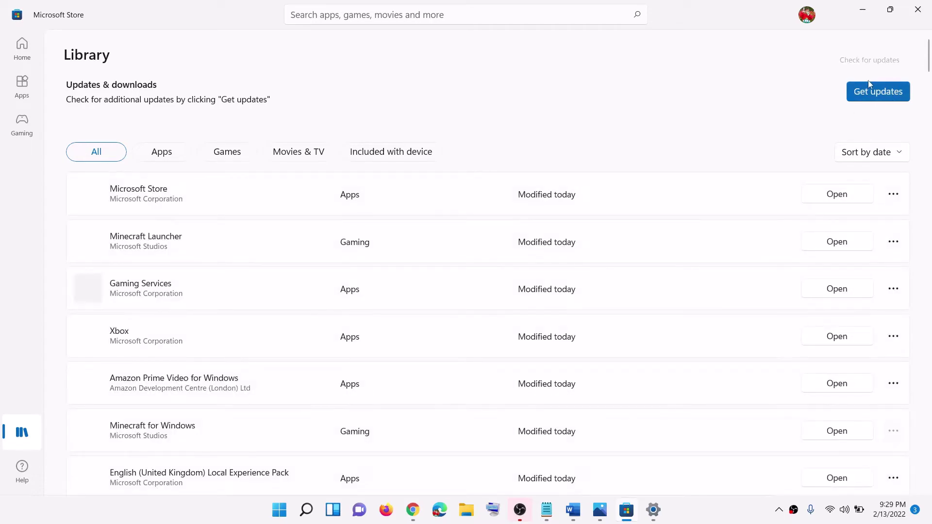
left_click(866, 12)
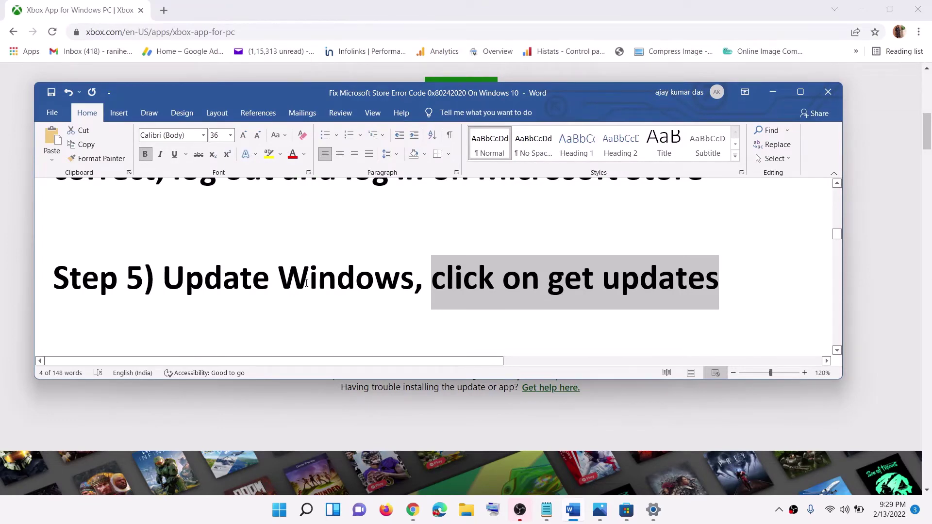
Copy the step 6 command from Word: Get-AppxPackage -AllUsers| Foreach {Add-AppxPackage -DisableDevelopmentMode -Register “$($_.InstallLocation)\AppXManifest.xml”}
scroll(305, 283, "down", 5)
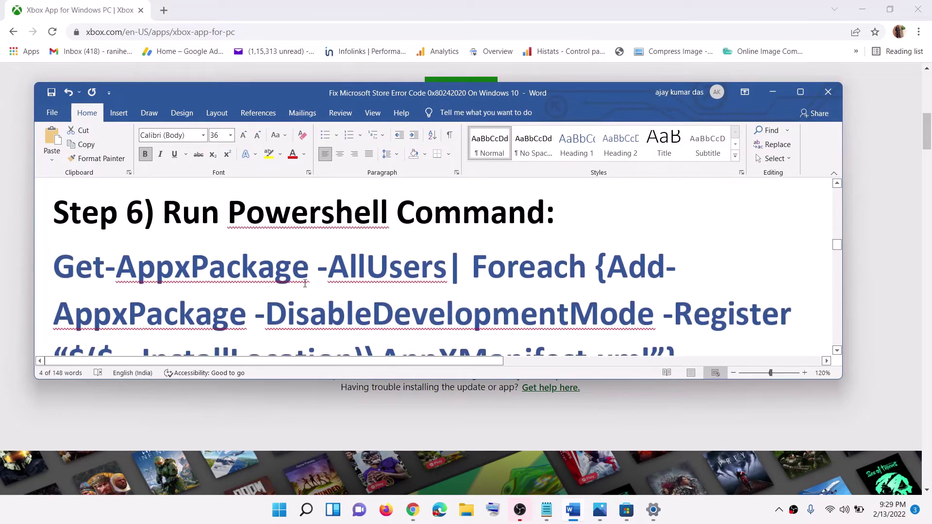
scroll(309, 283, "down", 1)
triple_click(561, 303)
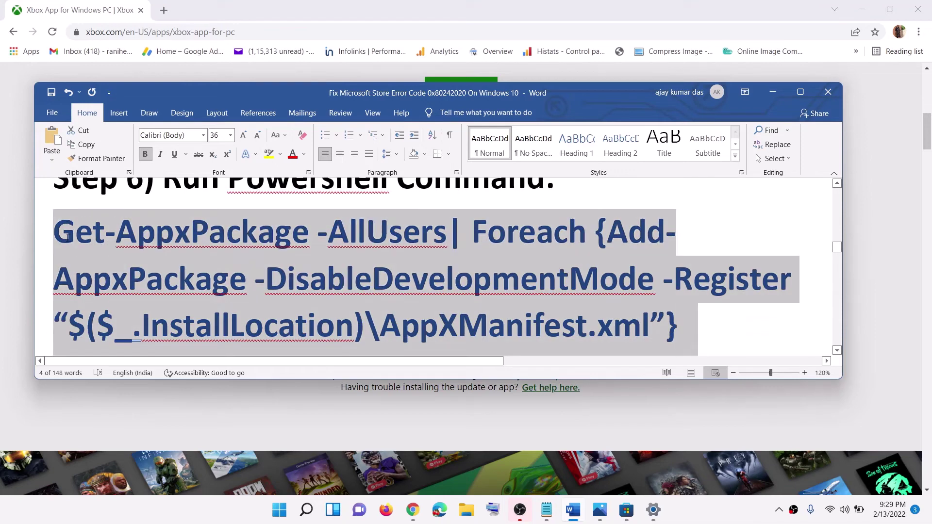
right_click(136, 252)
left_click(163, 274)
right_click(207, 247)
left_click(235, 267)
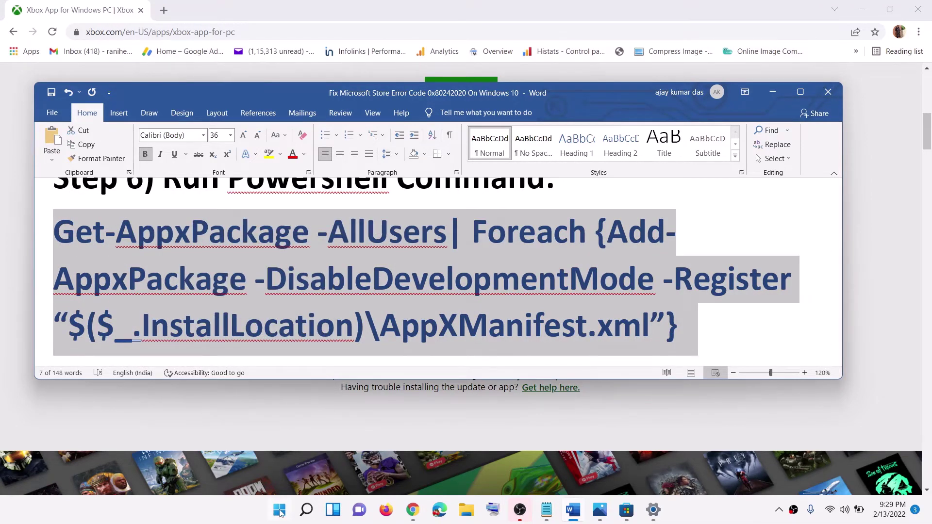
Search for PowerShell, run Windows PowerShell as administrator, and allow it to make changes to the device
left_click(280, 510)
type("po")
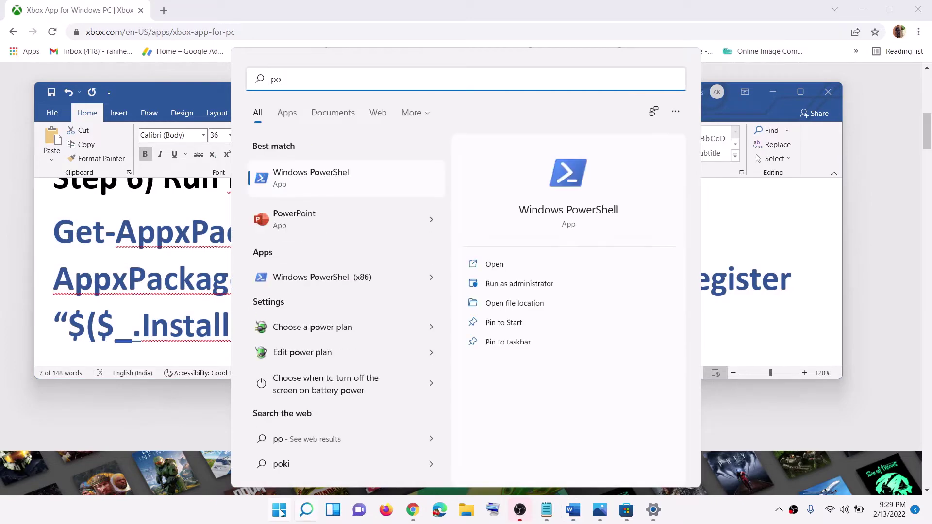
type("wersh")
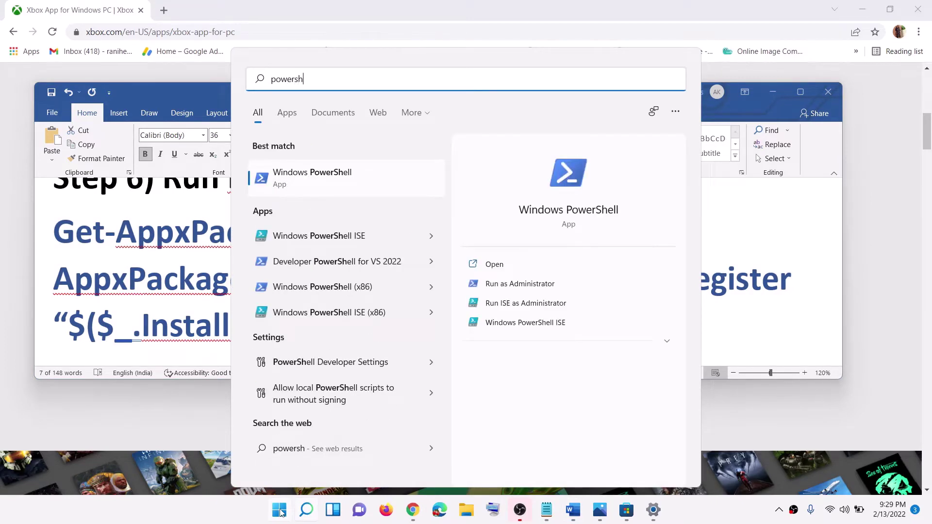
right_click(359, 183)
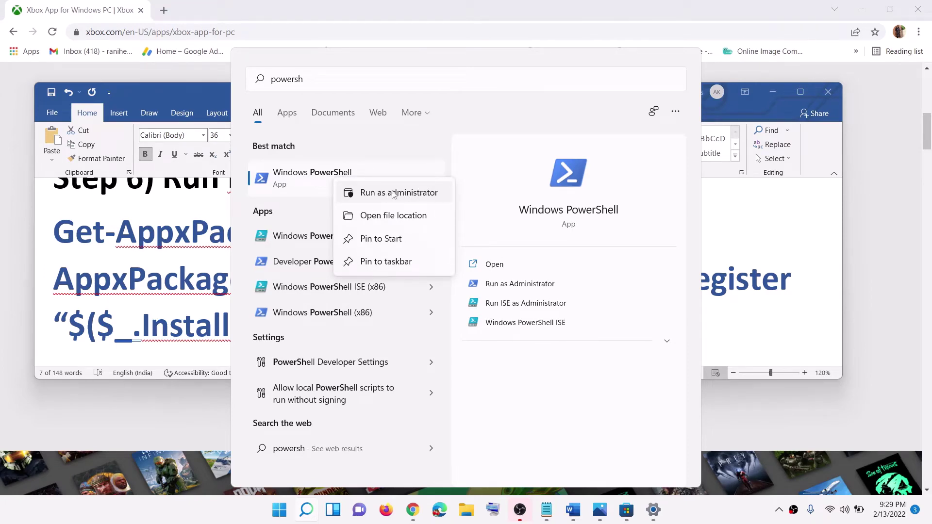
left_click(393, 193)
left_click(401, 347)
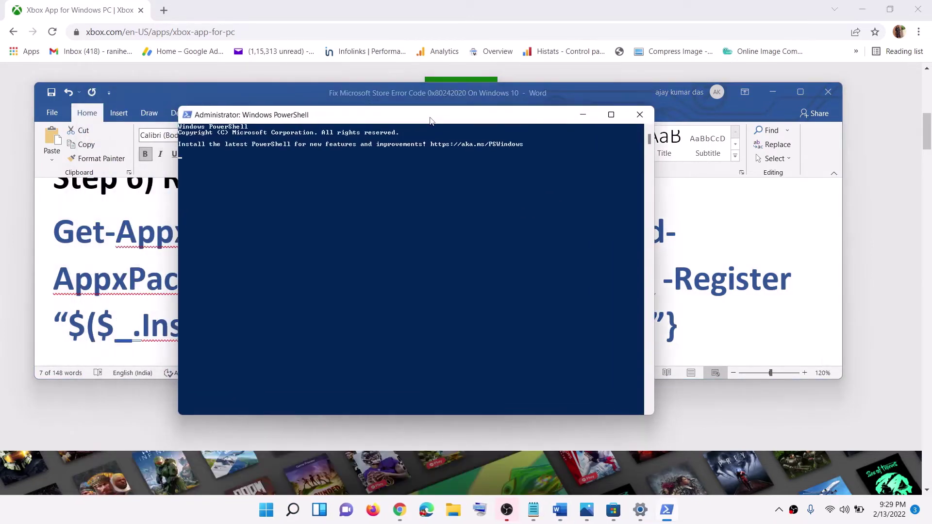
Run the copied Get-AppxPackage -AllUsers re-registration command in PowerShell, and close the window once processing ends
key("ctrl+v")
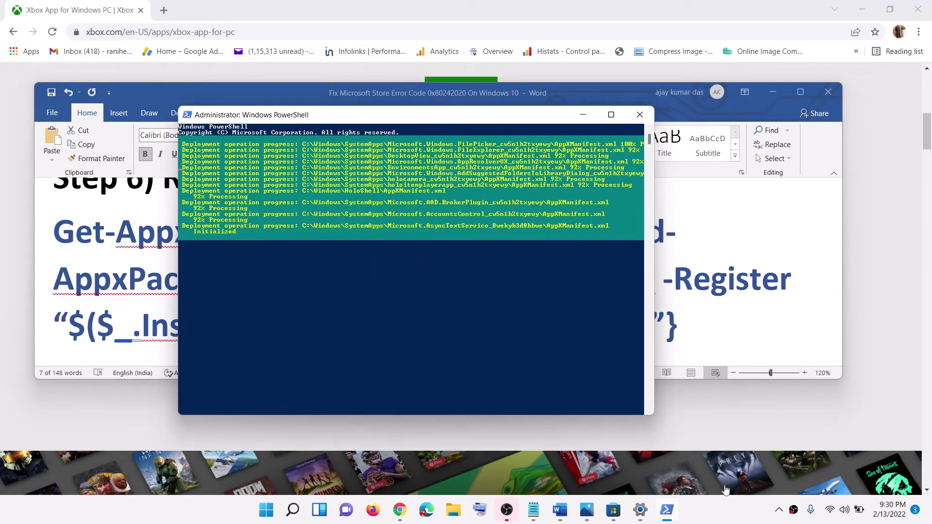
left_click(718, 505)
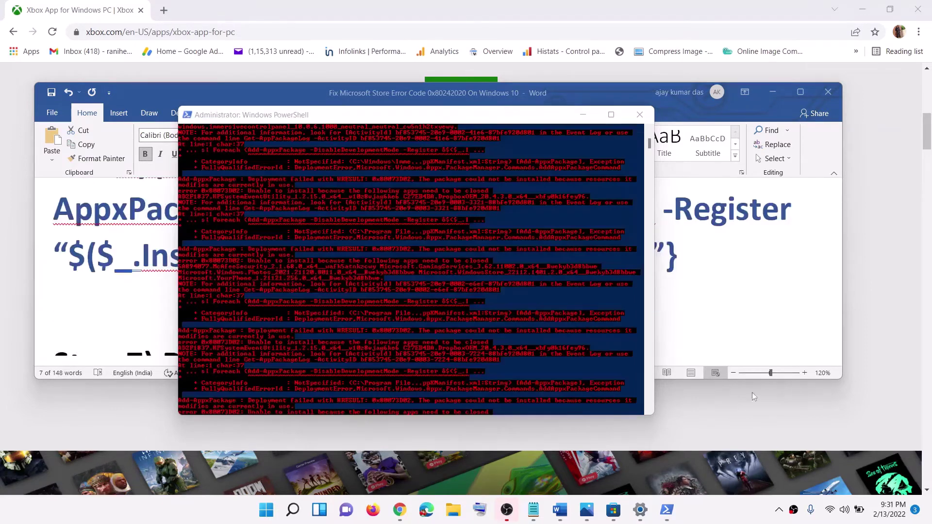
left_click(639, 115)
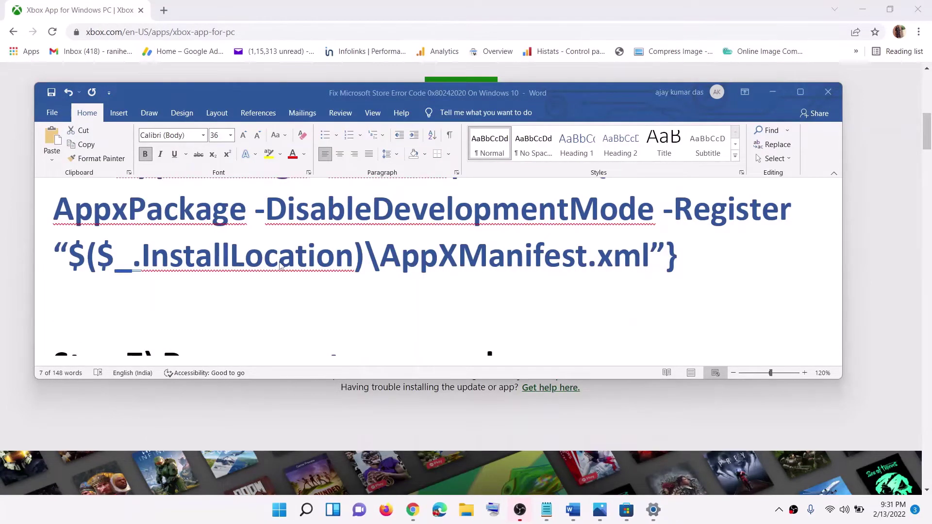
Read step 7 in the Word document and run the wsreset command to reset the Microsoft Store cache
scroll(295, 259, "down", 3)
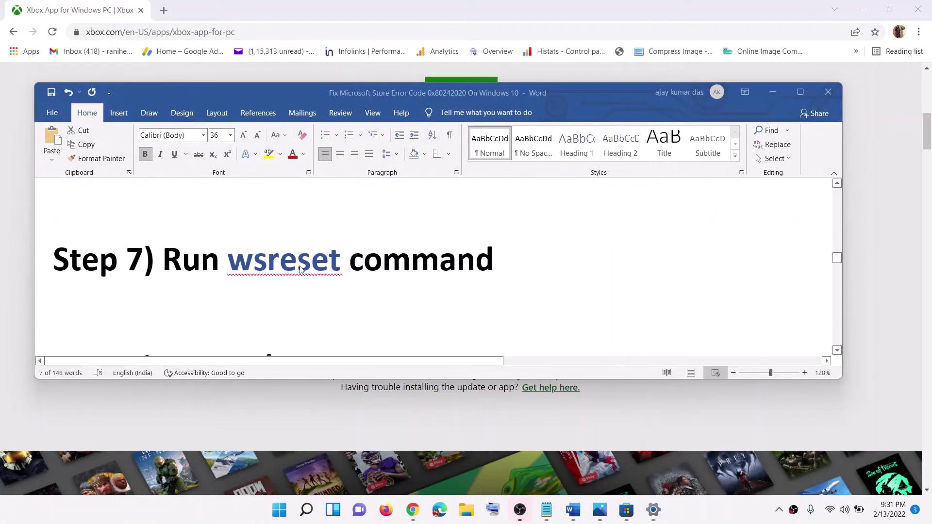
left_click(237, 261)
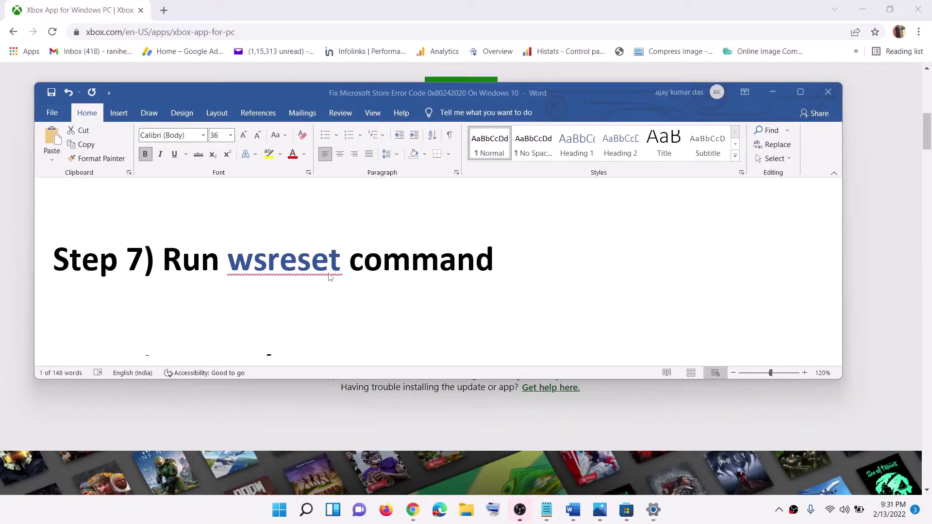
left_click(279, 509)
type("wsreset")
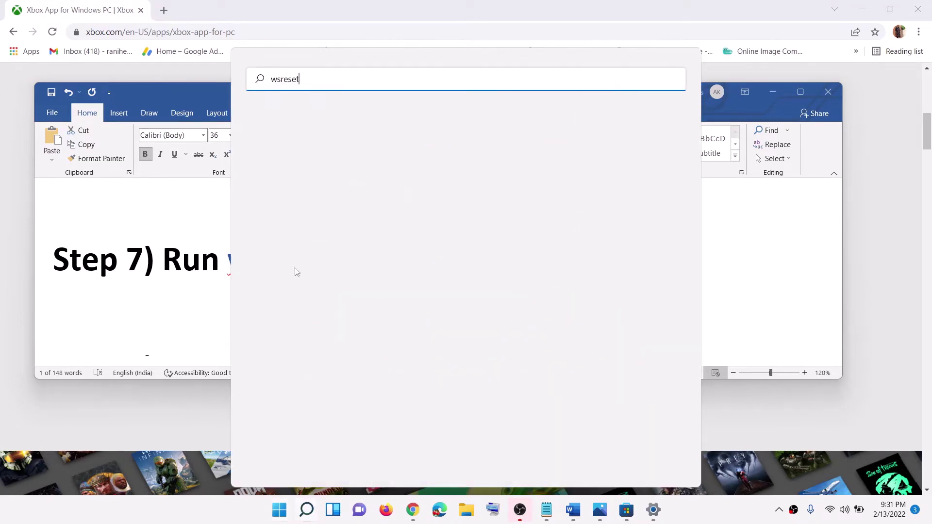
left_click(299, 184)
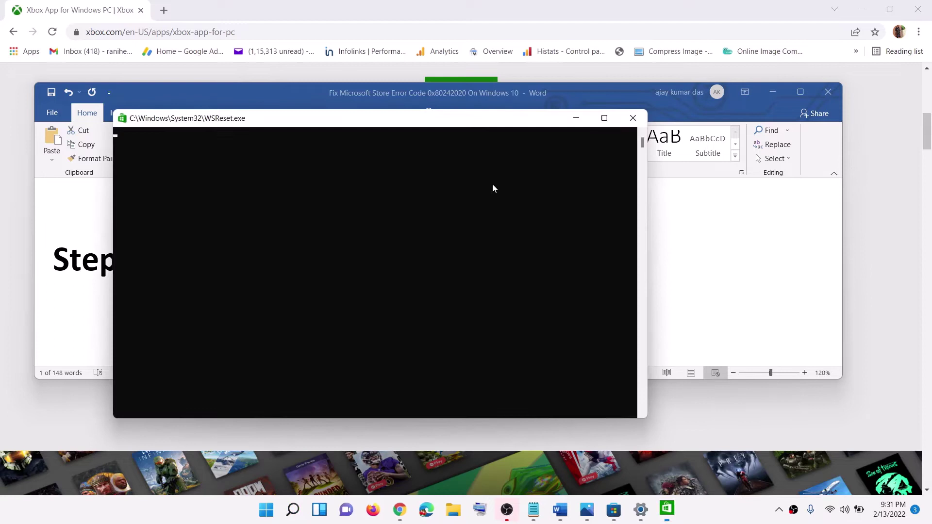
left_click_drag(420, 121, 492, 145)
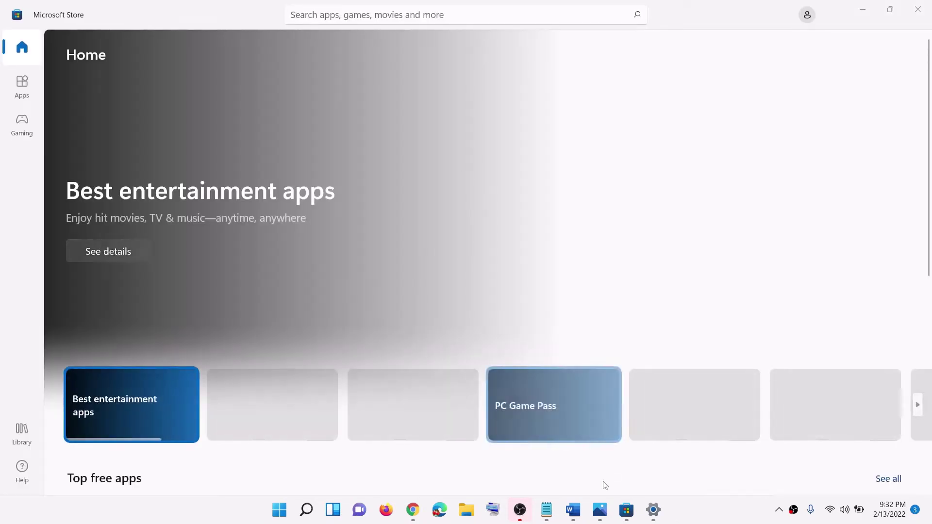
Read step 8 in the Word document and open the app settings for Microsoft Store
left_click(573, 509)
scroll(434, 243, "down", 3)
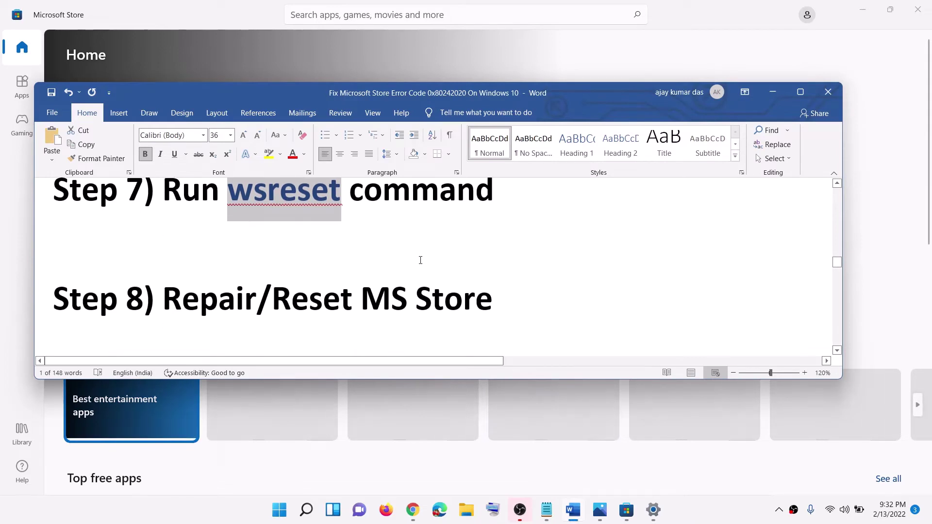
left_click(288, 514)
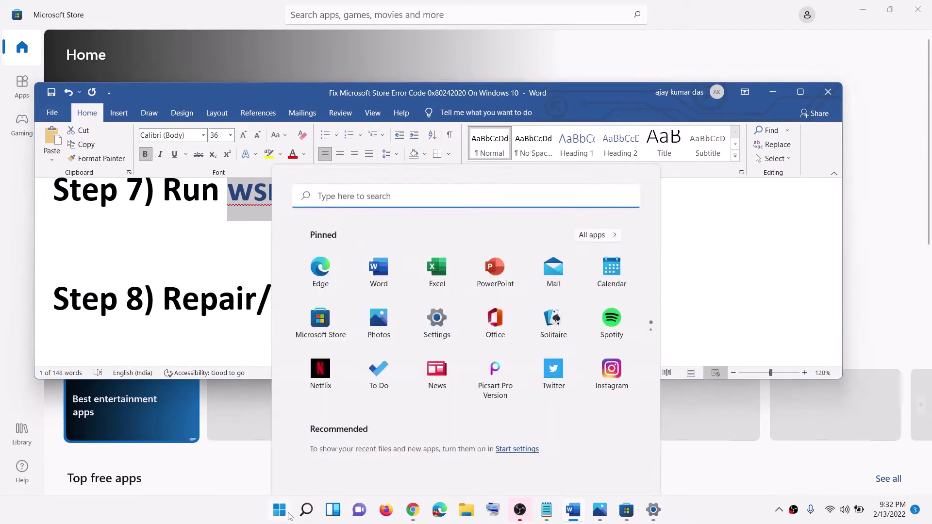
type("store")
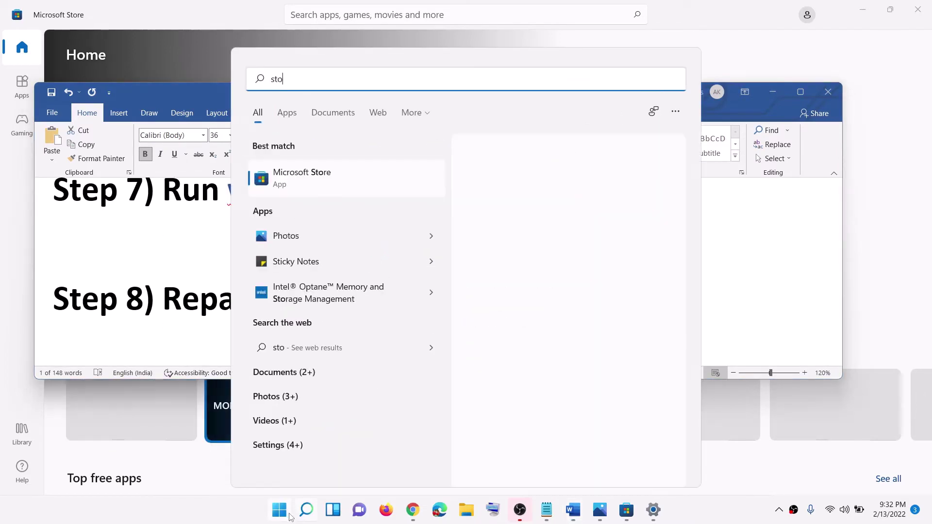
right_click(335, 178)
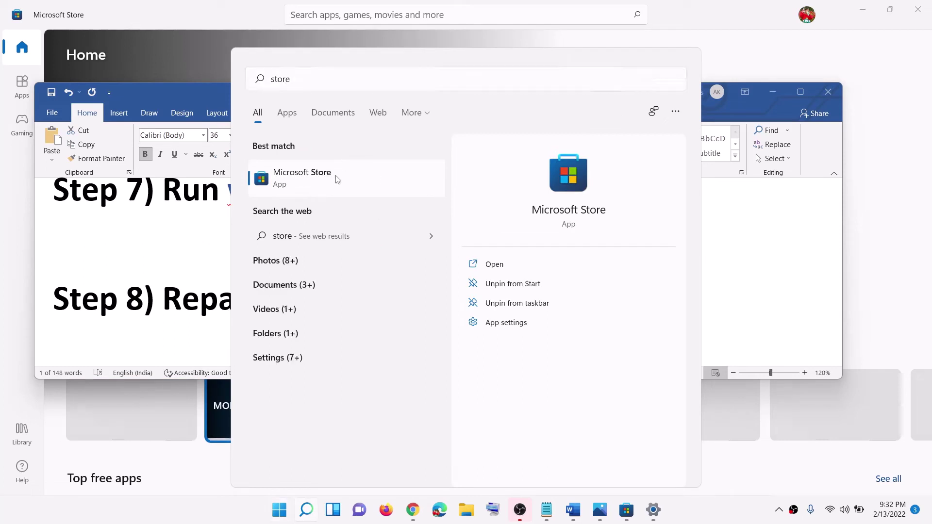
left_click(402, 238)
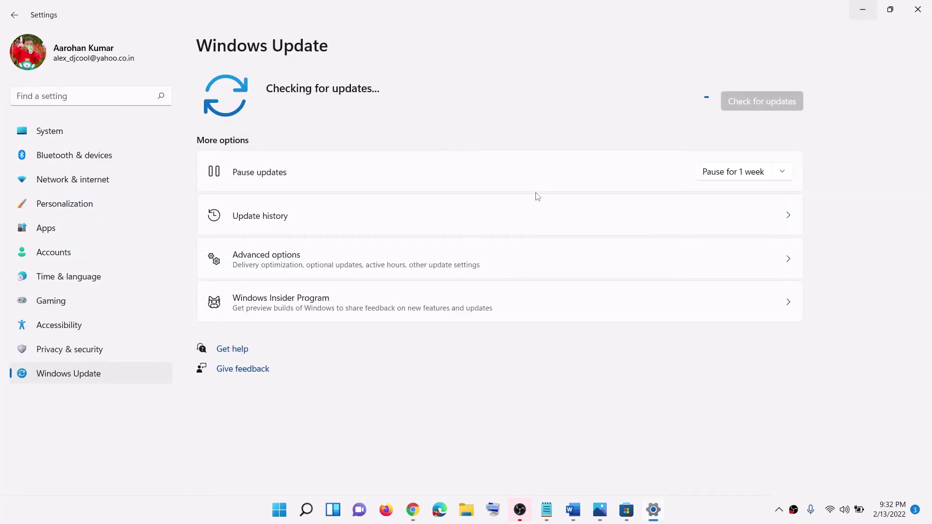
Repair the Microsoft Store app, and reset it with deletion of its app data confirmed
scroll(430, 281, "down", 10)
scroll(373, 320, "down", 1)
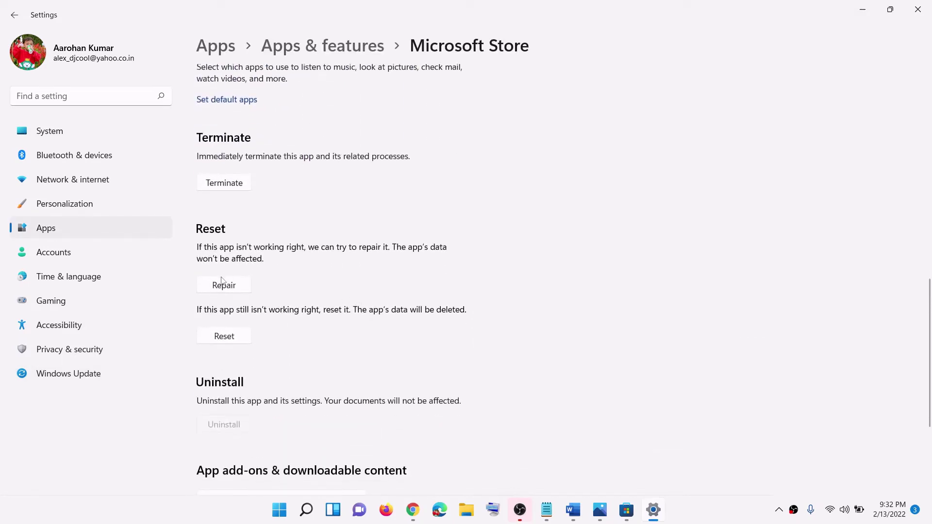
left_click(228, 290)
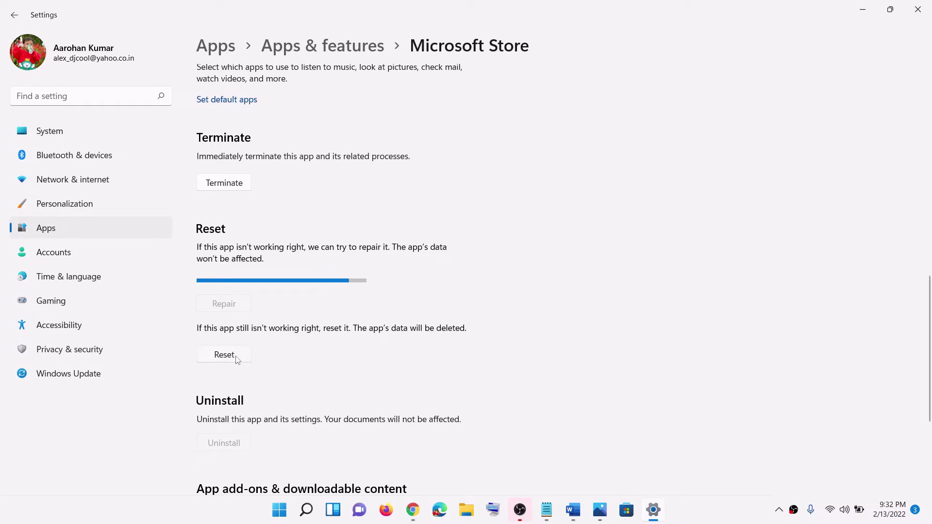
left_click(232, 339)
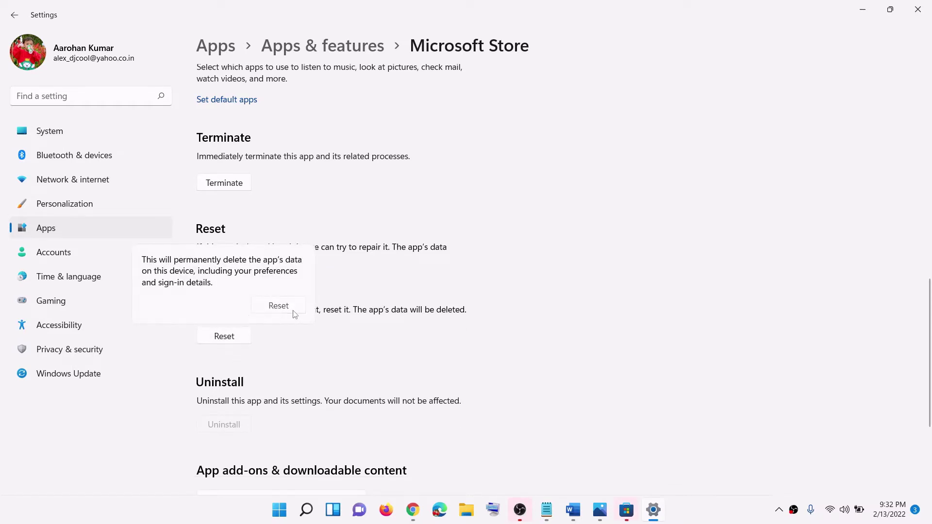
left_click(293, 313)
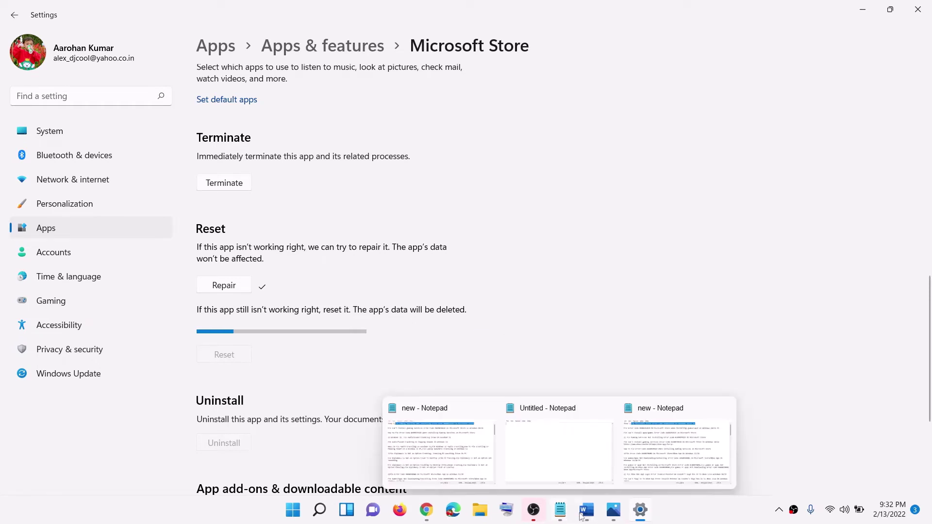
Copy the step 9 command Get-AppxPackage *windowsstore* | Remove-AppxPackage from the Word document
left_click(587, 510)
scroll(219, 309, "down", 5)
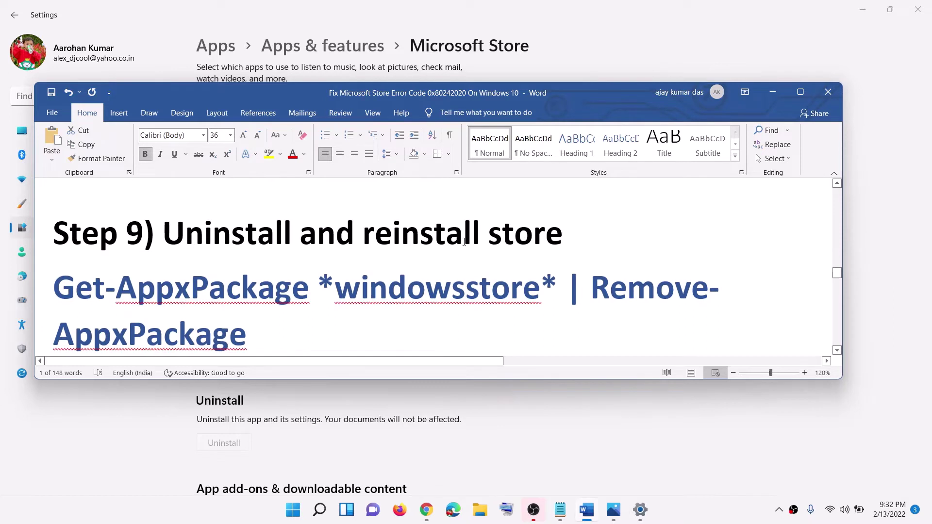
scroll(296, 286, "down", 1)
left_click_drag(192, 283, 105, 266)
right_click(106, 266)
left_click(148, 289)
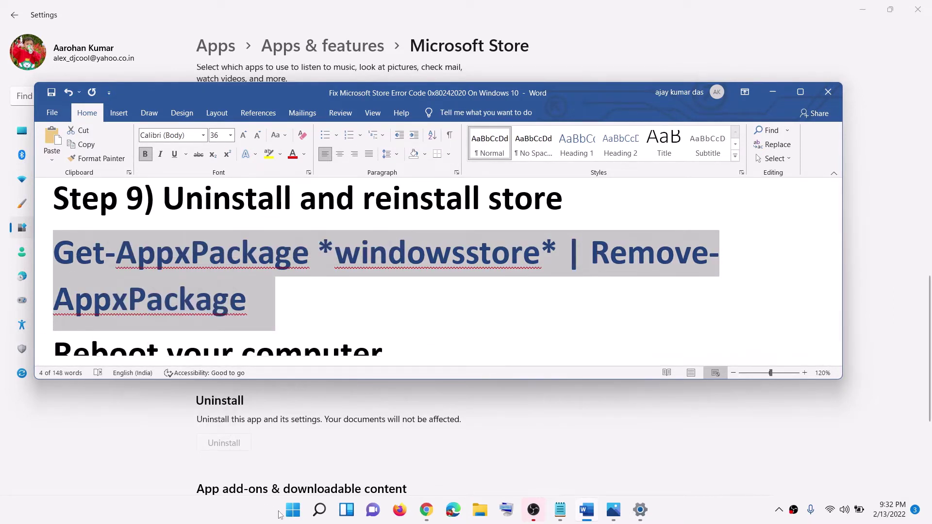
Find Windows PowerShell again and start it with administrator rights, approving the User Account Control request
left_click(291, 511)
type("powers")
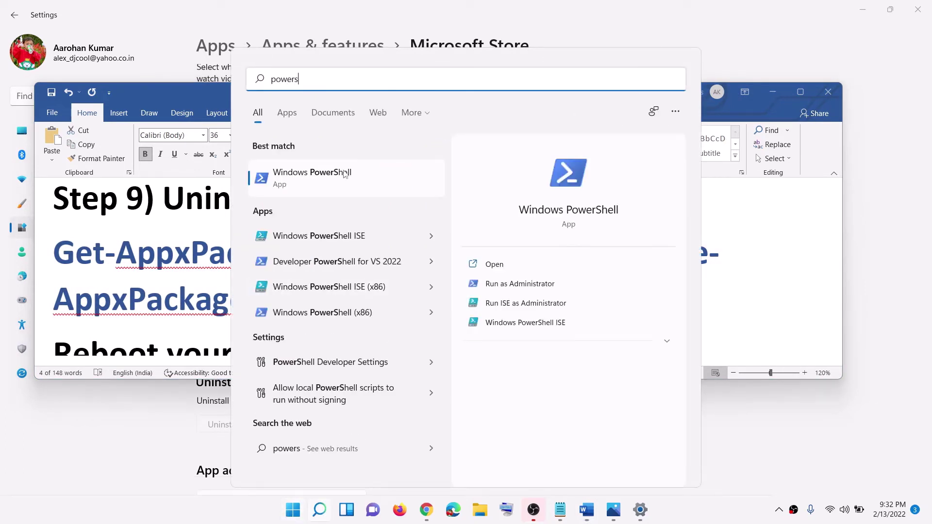
right_click(316, 178)
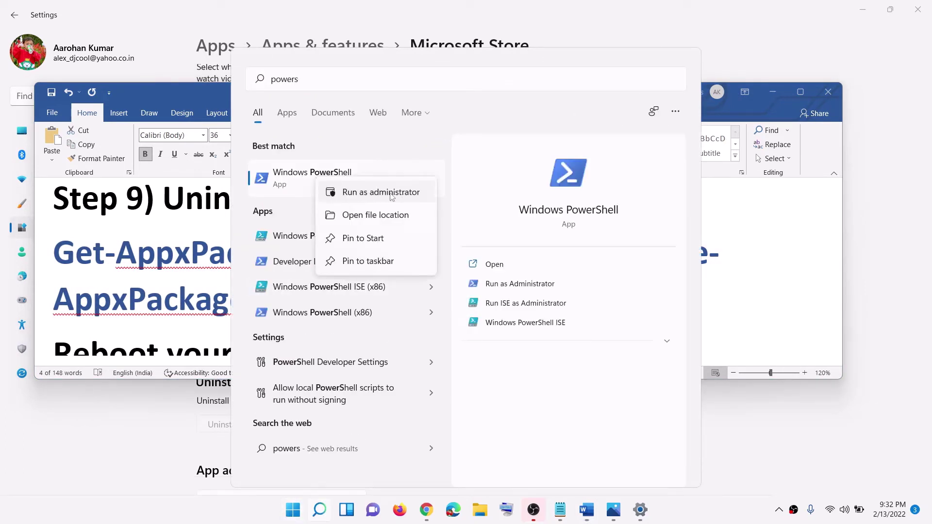
left_click(391, 196)
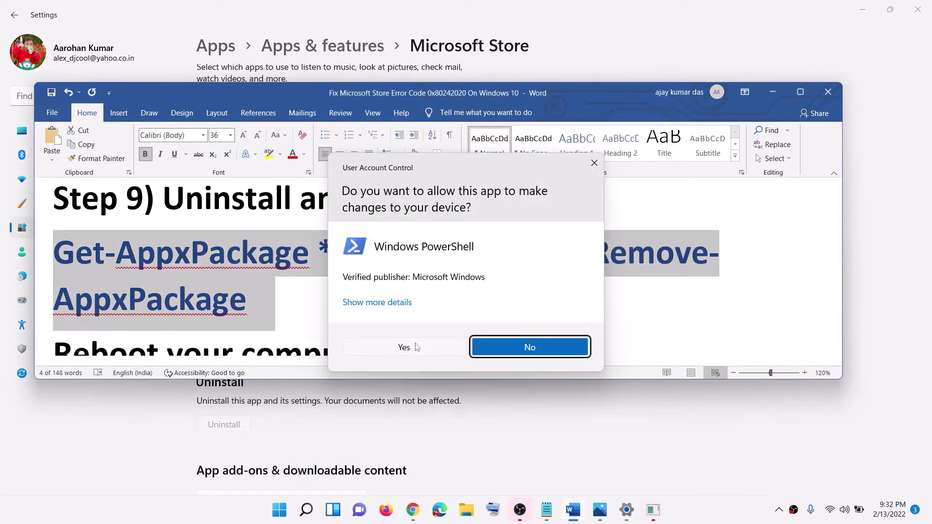
left_click(419, 347)
Run Get-AppxPackage *windowsstore* | Remove-AppxPackage in PowerShell to uninstall Microsoft Store
left_click_drag(345, 47, 462, 95)
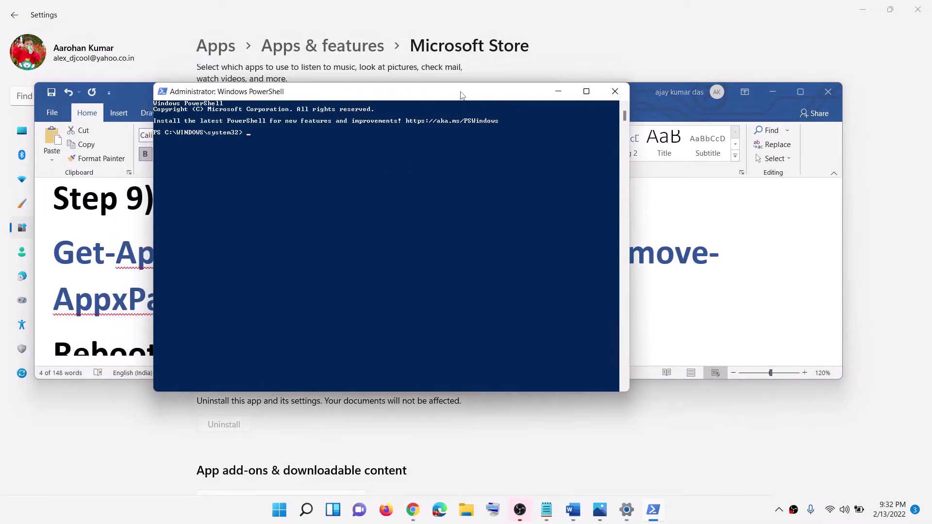
key("ctrl+v")
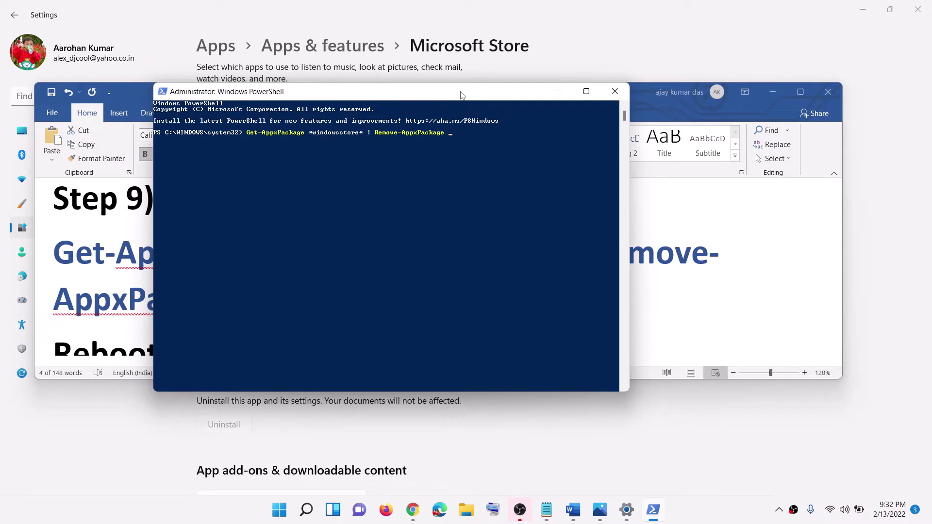
key("Return")
Copy the command Get-AppXPackage *WindowsStore* -AllUsers | Foreach {Add-AppxPackage -DisableDevelopmentMode -Register "$($_.InstallLocation)\AppXManifest.xml"} from below the reboot line in the Word document
left_click(135, 285)
scroll(225, 331, "down", 2)
triple_click(225, 283)
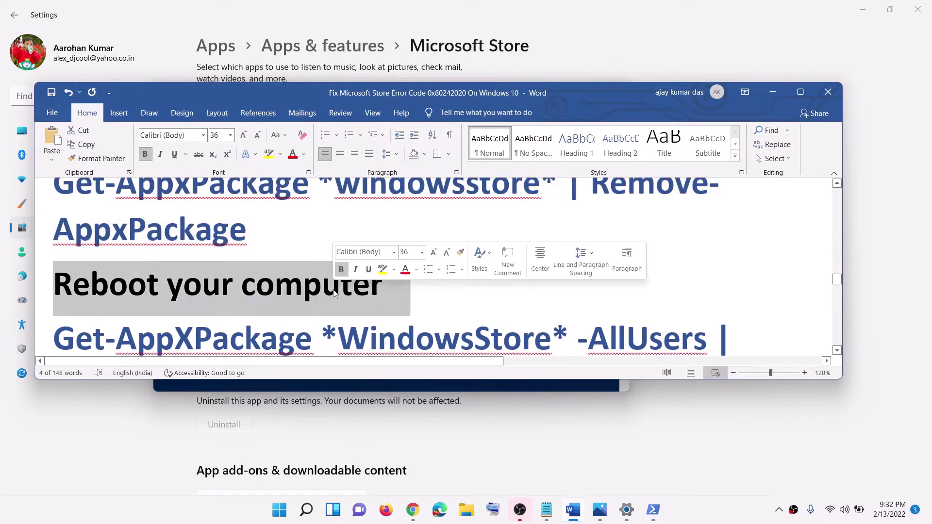
scroll(447, 285, "down", 2)
left_click_drag(680, 304, 53, 251)
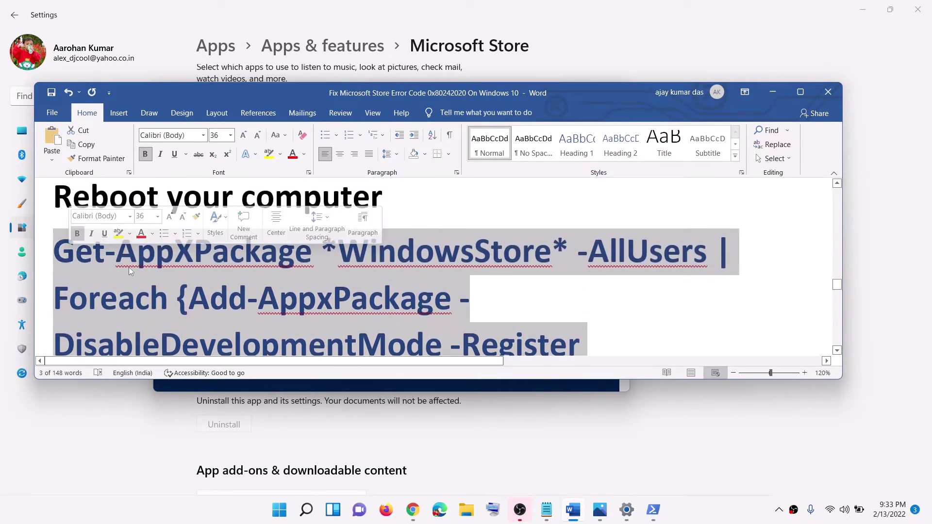
right_click(128, 266)
left_click(146, 285)
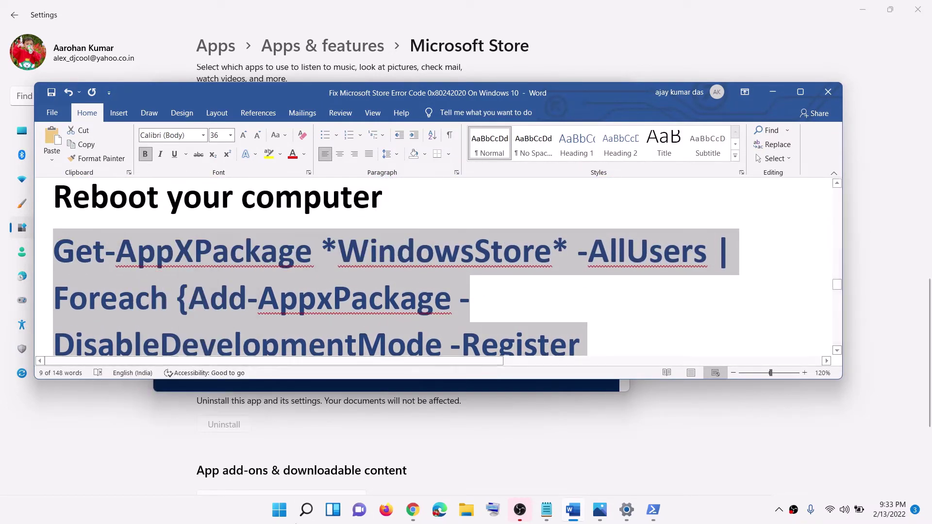
Start another Windows PowerShell with administrator rights and run the copied Get-AppXPackage *WindowsStore* -AllUsers command to reinstall Microsoft Store
left_click(275, 519)
type("po")
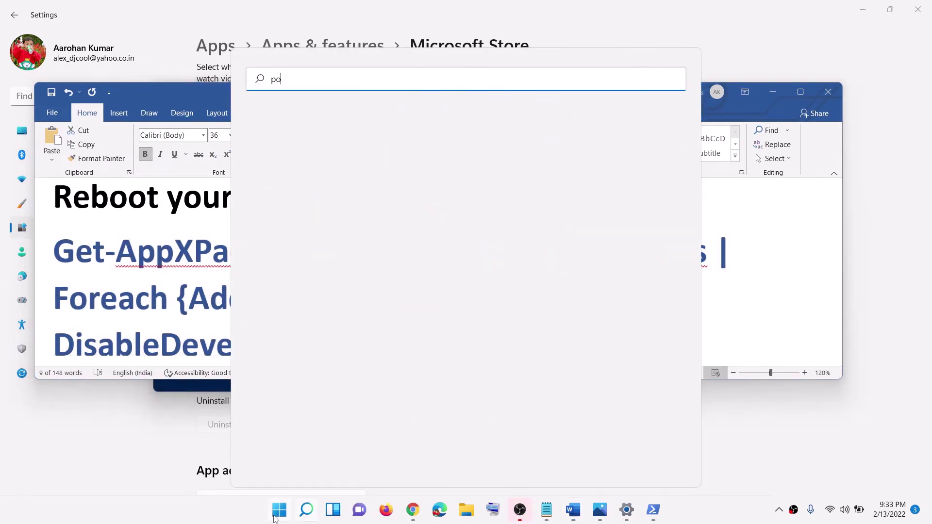
type("wersh")
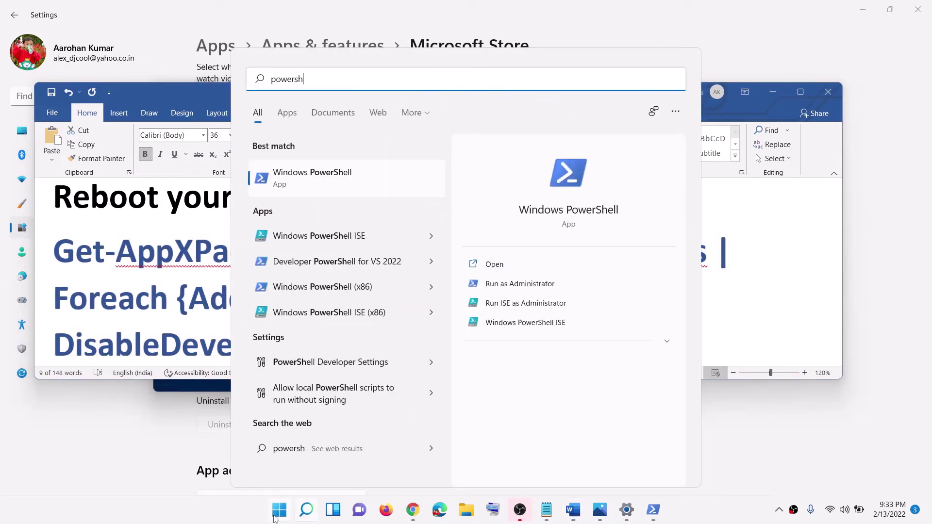
right_click(332, 188)
left_click(398, 199)
key("Return")
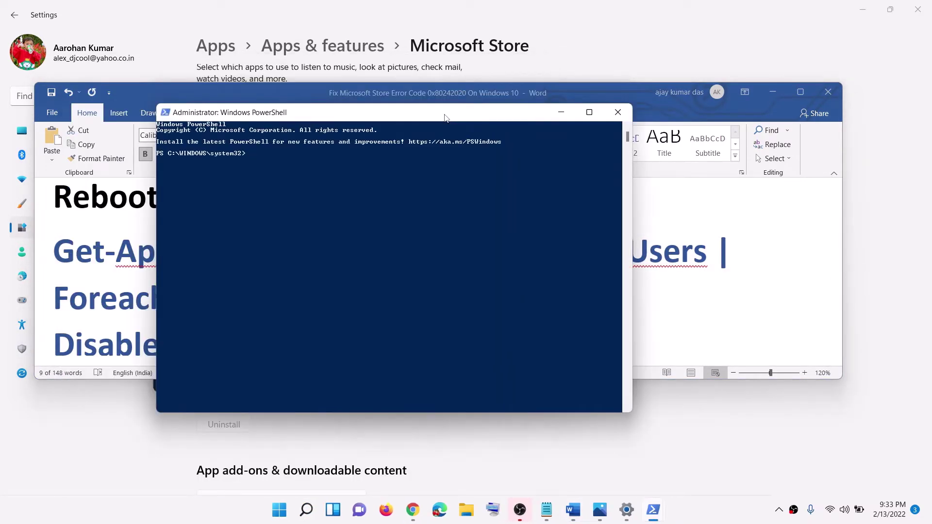
key("ctrl+v")
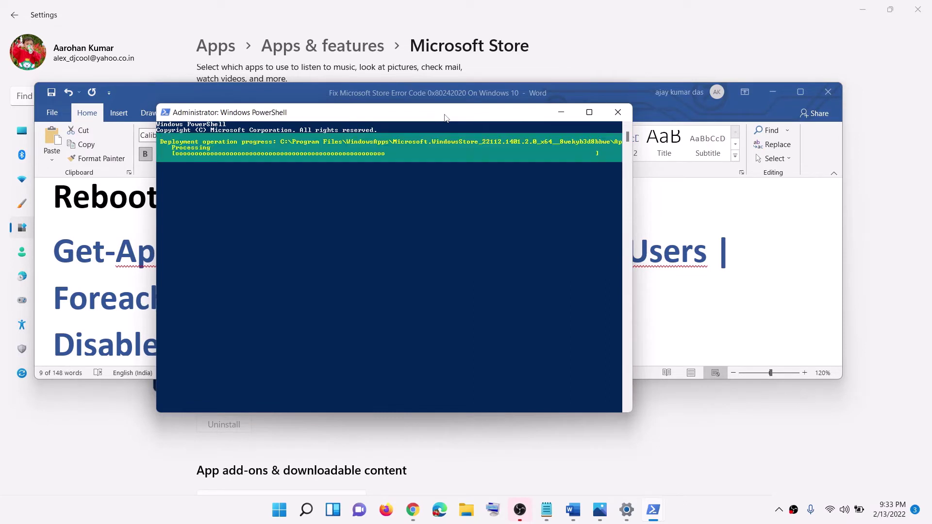
Search for the Microsoft Store app and launch it
left_click(280, 514)
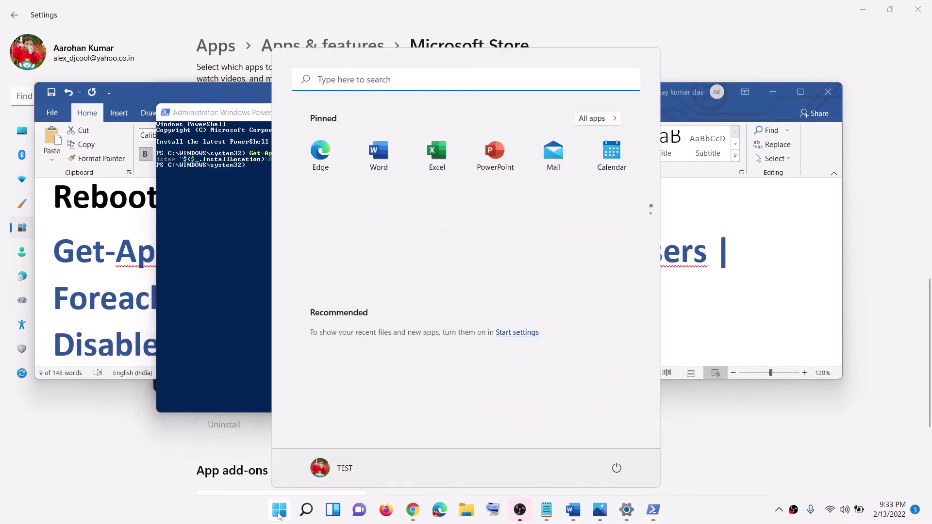
type("st")
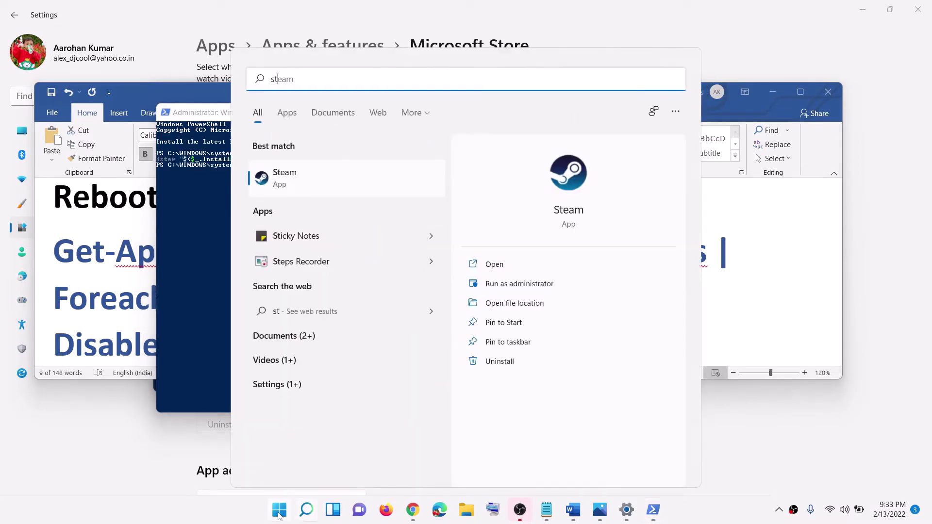
type("o")
left_click(333, 179)
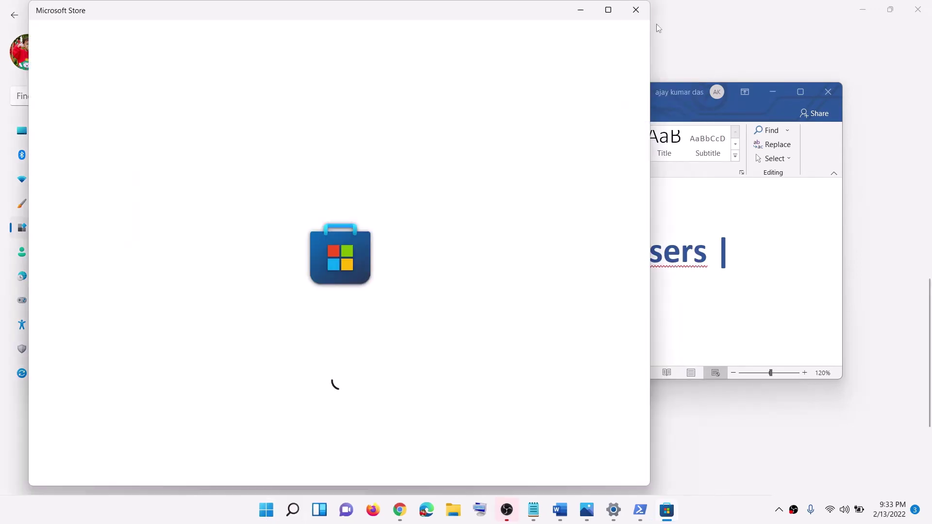
Go to step 10 about starting services in the Word document, and open the Services console
left_click(752, 291)
triple_click(366, 282)
scroll(386, 279, "down", 5)
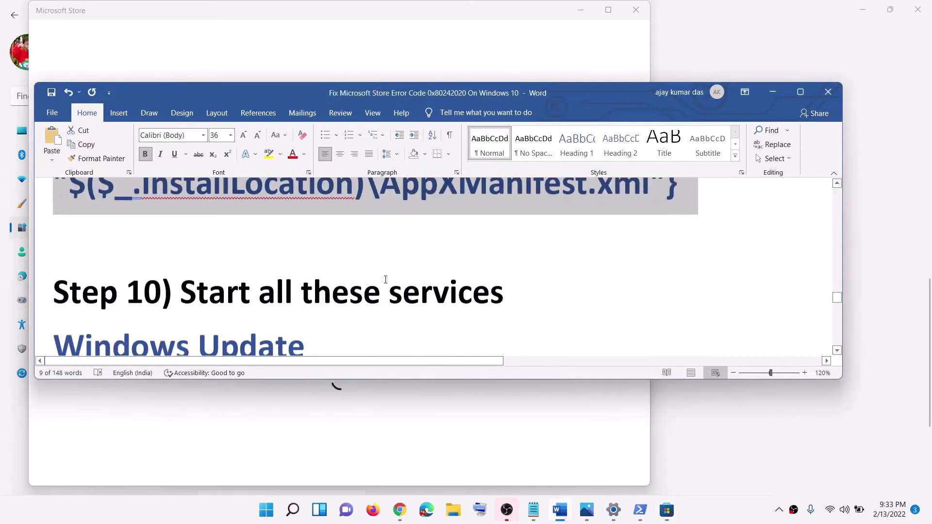
scroll(385, 279, "down", 5)
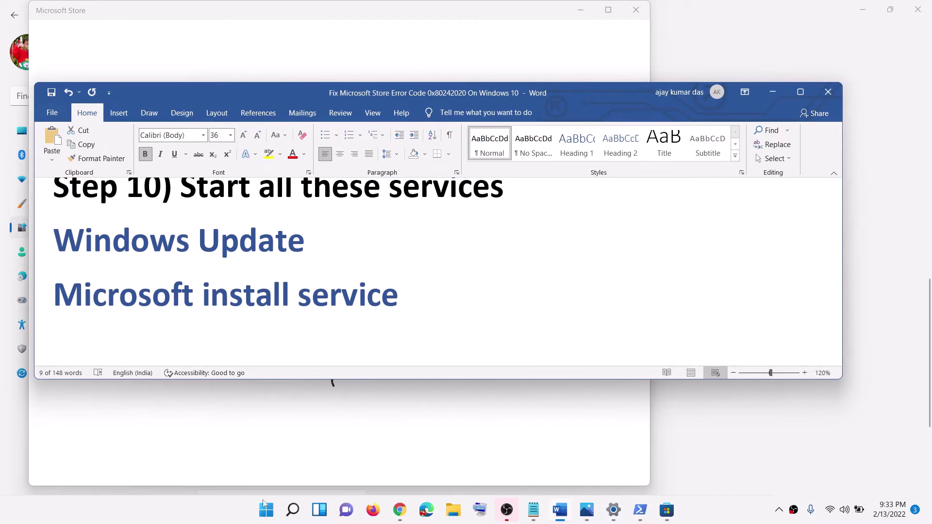
left_click(265, 508)
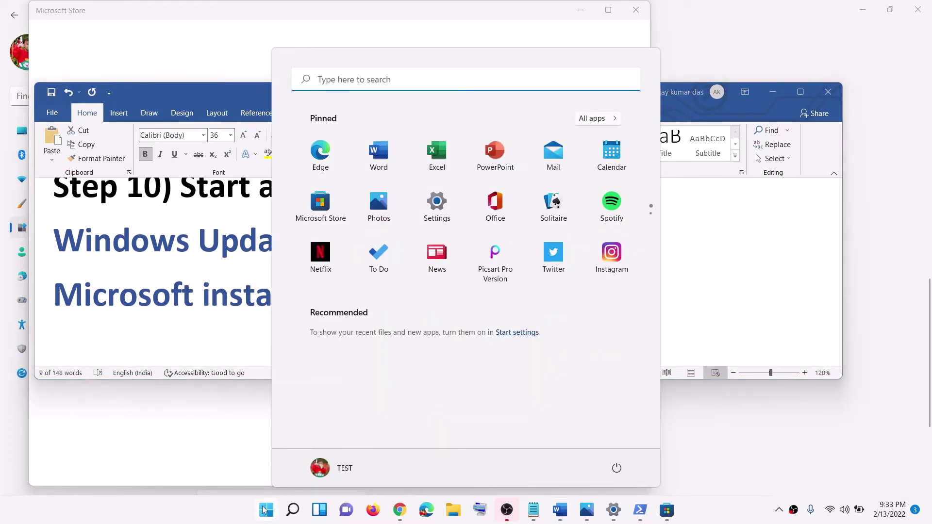
type("servi")
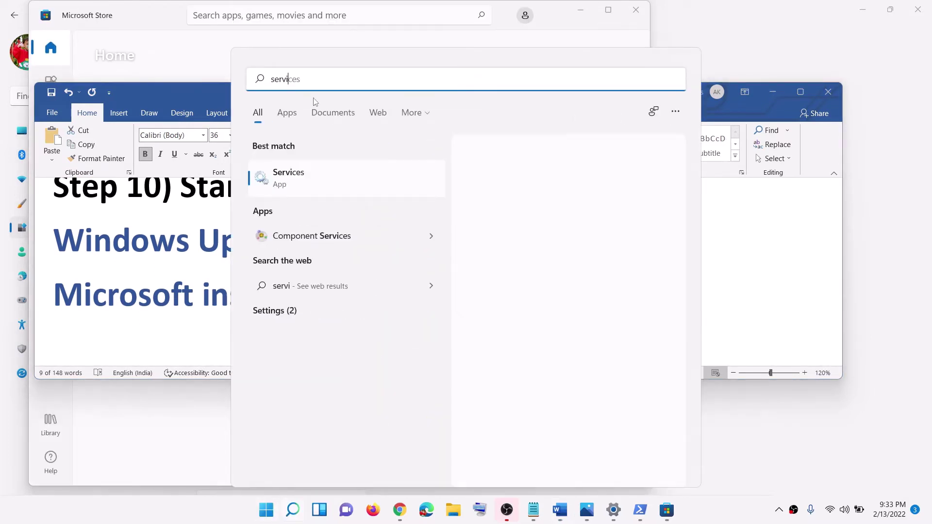
key("Escape")
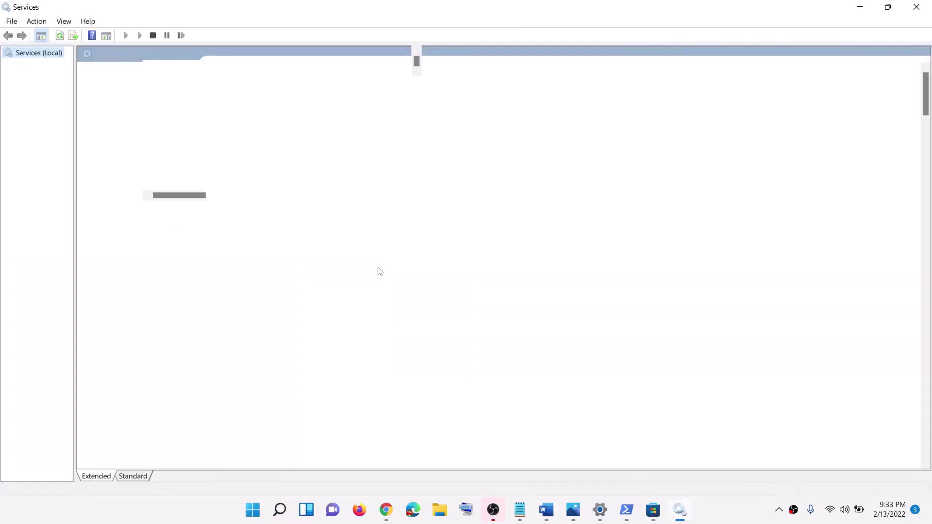
Set the Windows Update service's startup type to Automatic and restart the service
left_click(378, 268)
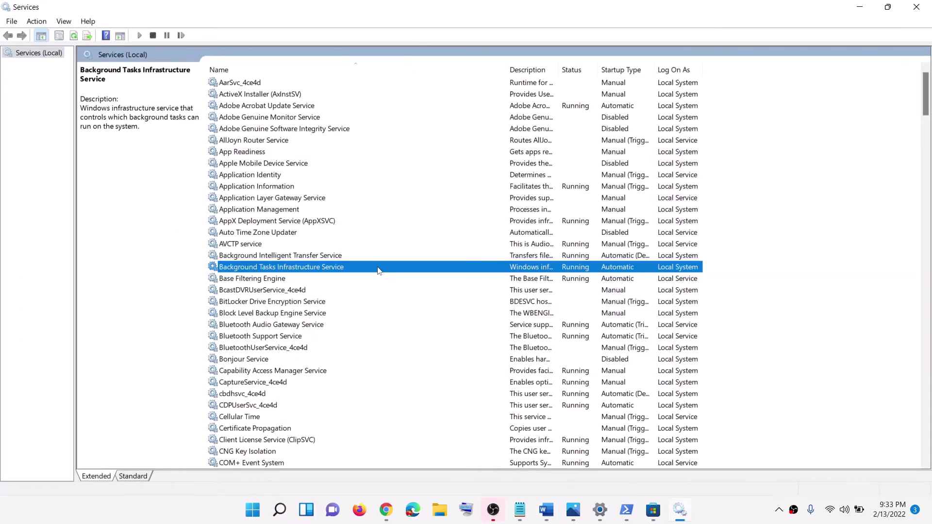
key("w")
scroll(321, 326, "down", 6)
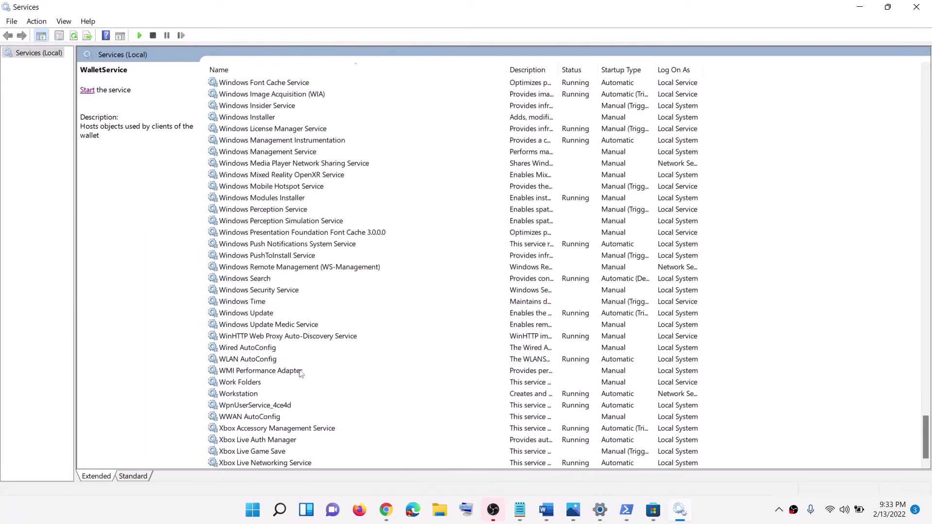
left_click(272, 314)
double_click(311, 318)
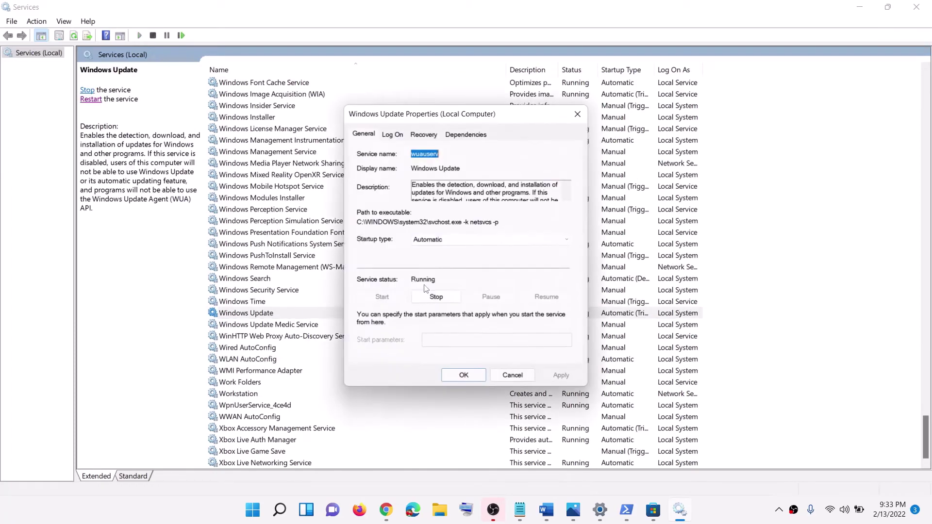
left_click(460, 242)
left_click(449, 259)
left_click(562, 377)
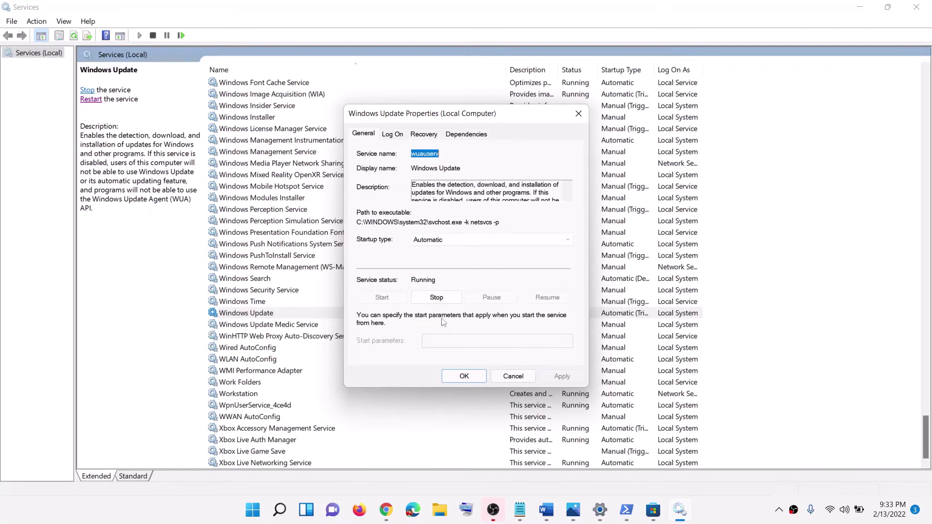
left_click(456, 377)
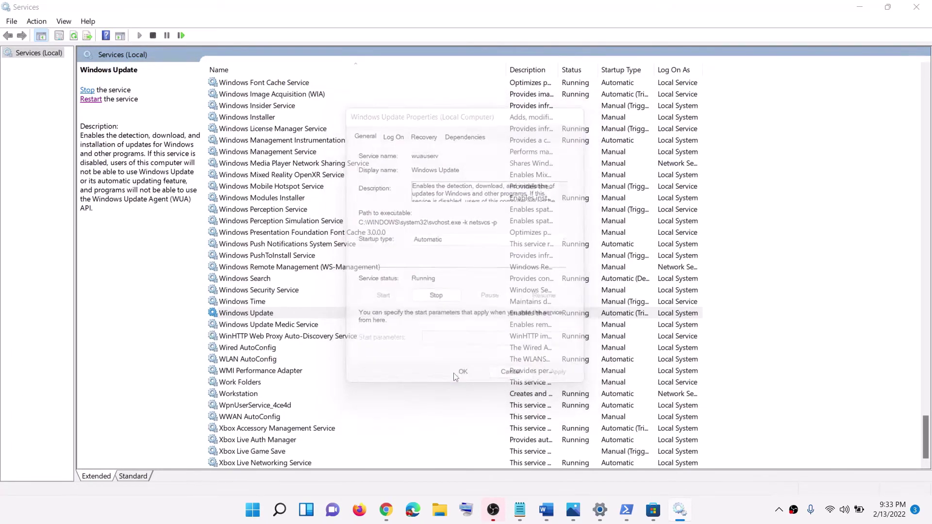
left_click(93, 101)
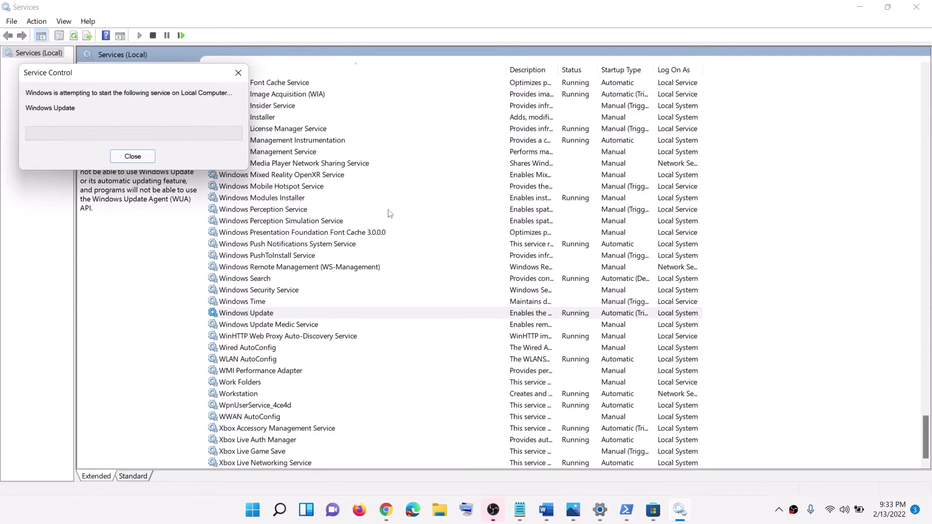
Set the Microsoft Store Install Service's startup type to Automatic in its properties
left_click(277, 247)
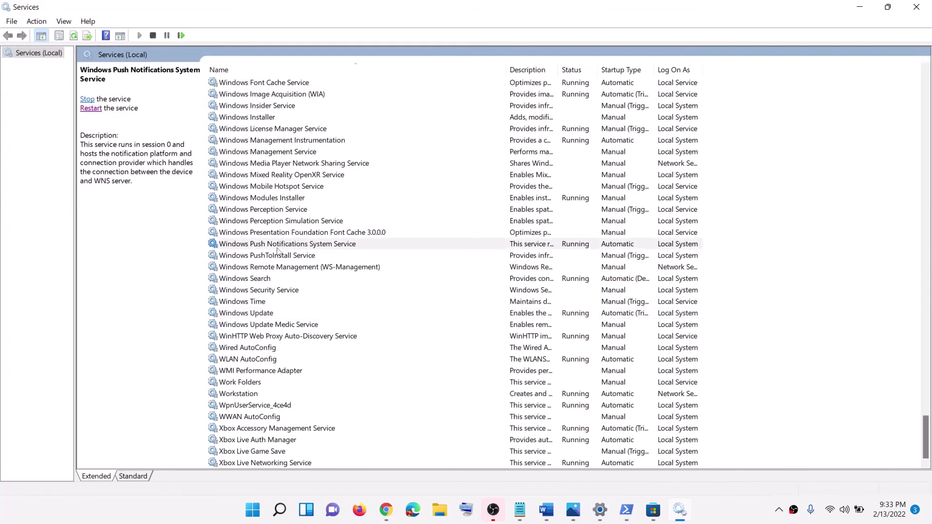
key("m")
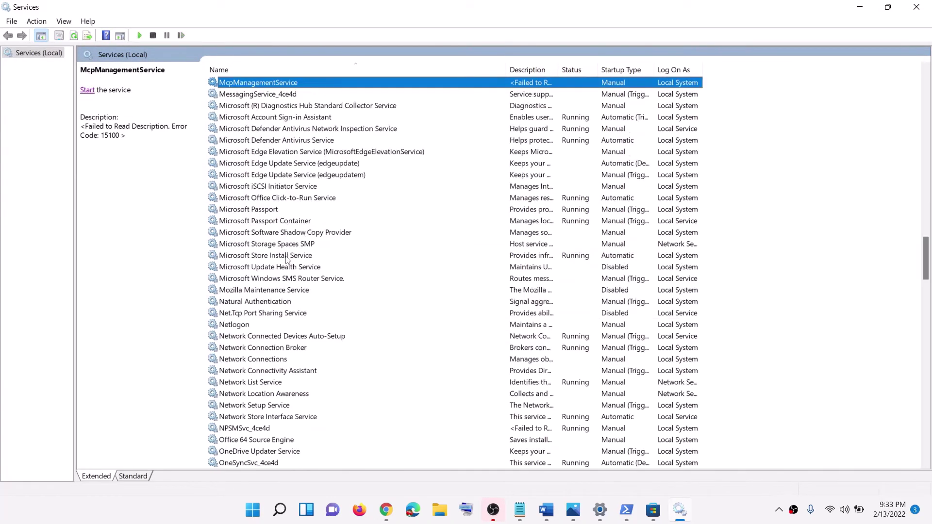
left_click(291, 256)
double_click(314, 257)
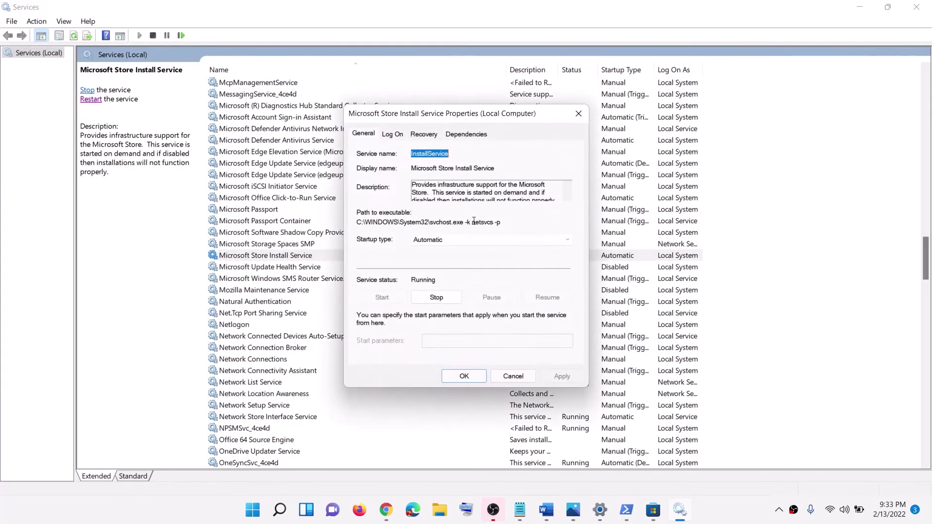
left_click(449, 240)
left_click(432, 249)
key("Tab")
key("Tab")
key("Tab")
key("Tab")
key("Tab")
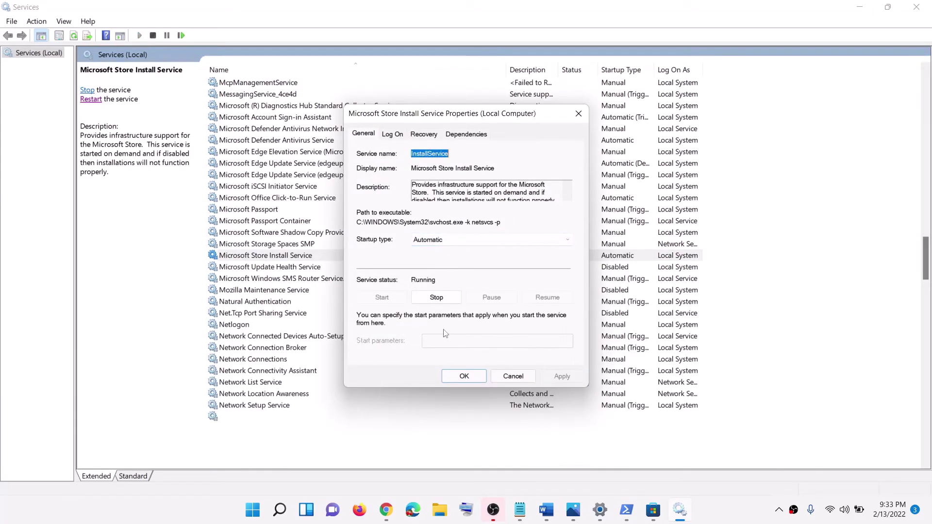
left_click(456, 373)
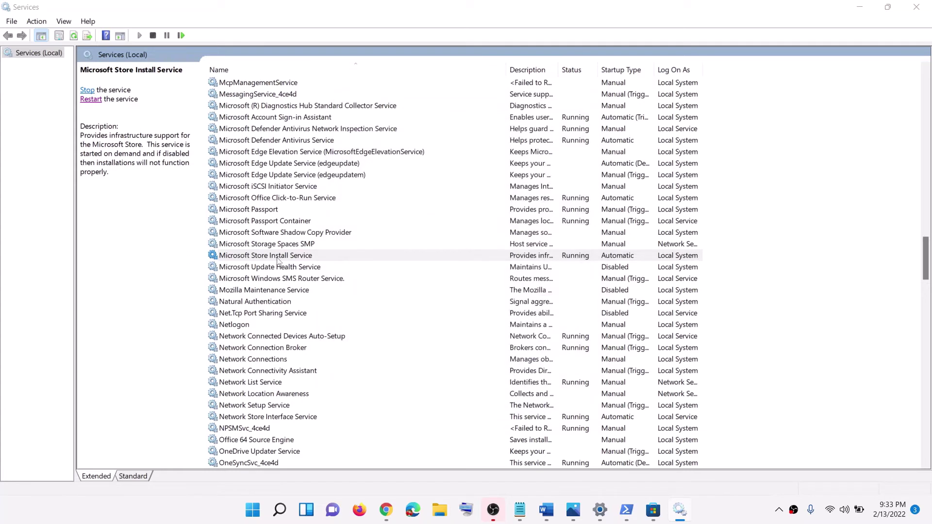
left_click(88, 90)
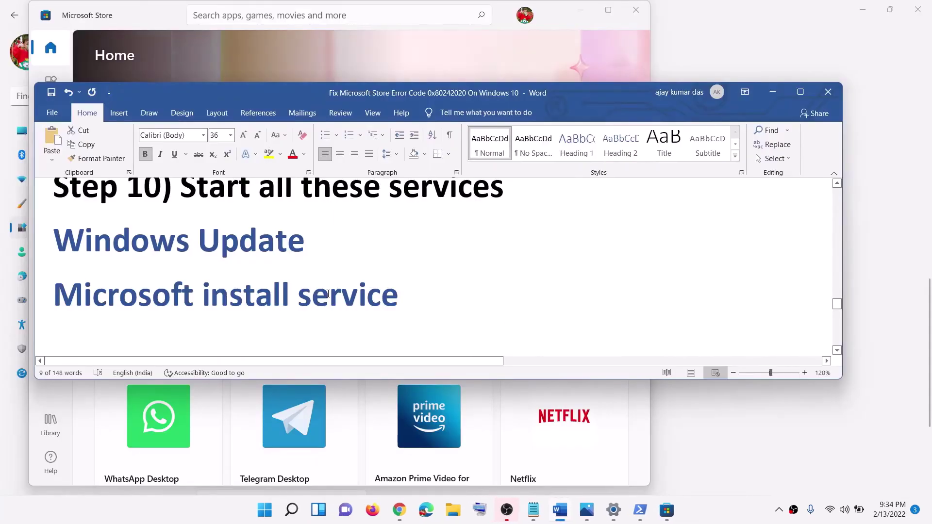
Go to step 11 on deleting Microsoft Store local cache files in the Word document, and open drive C in File Explorer
scroll(328, 294, "down", 5)
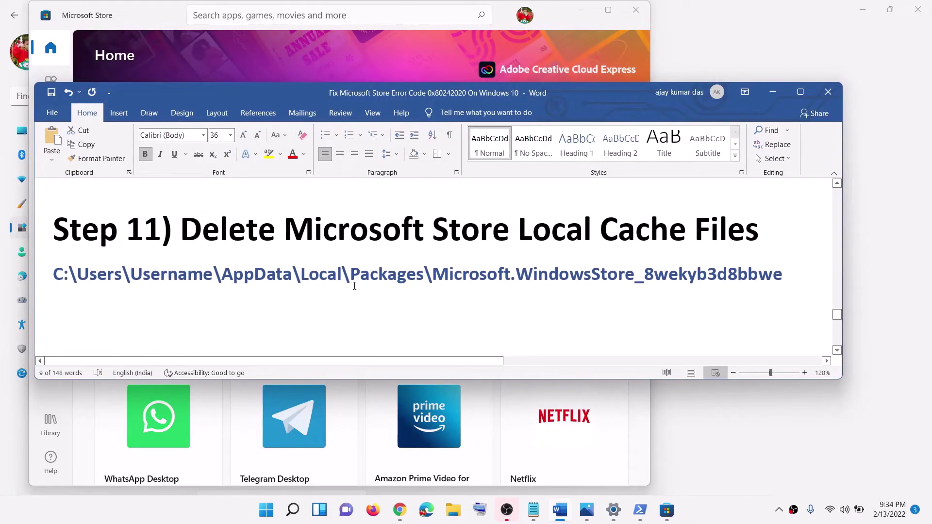
left_click_drag(301, 228, 758, 228)
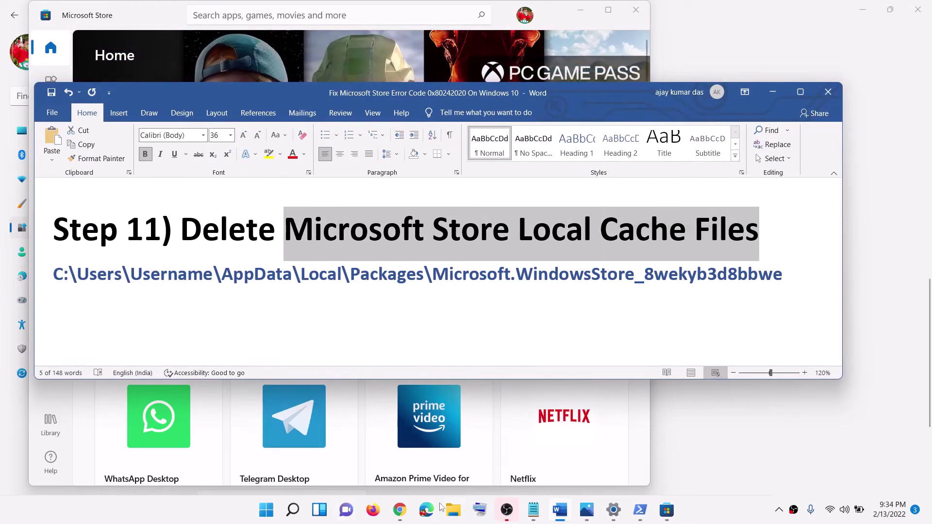
left_click(453, 510)
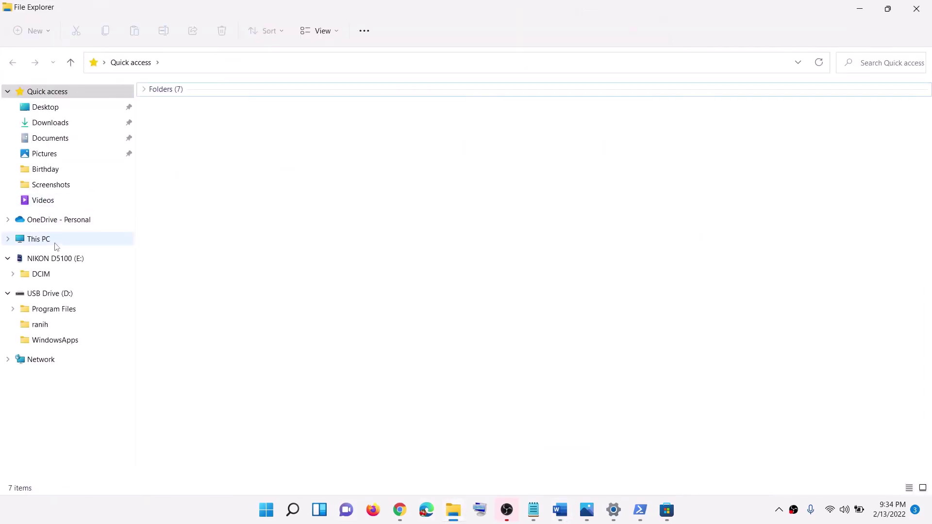
left_click(55, 242)
double_click(223, 202)
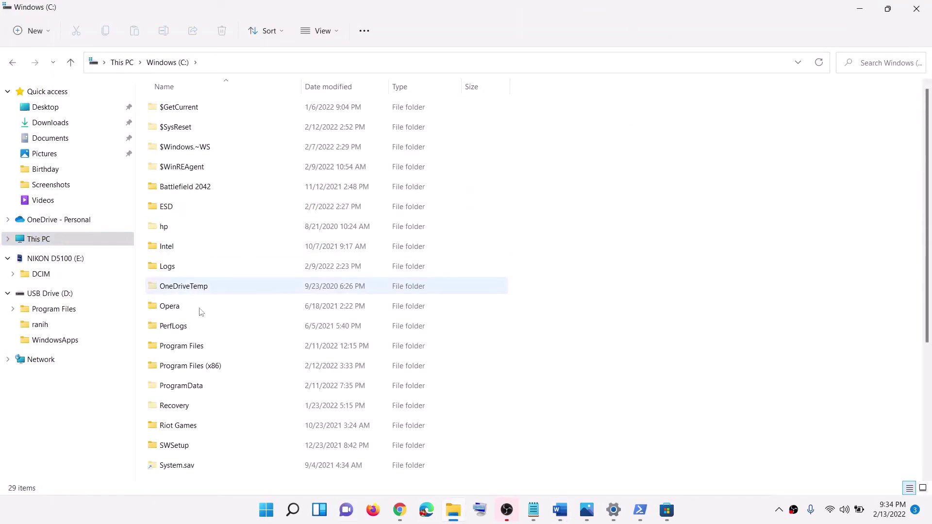
Open the Users folder on drive C and open the current user's profile folder
scroll(209, 354, "down", 3)
left_click(225, 352)
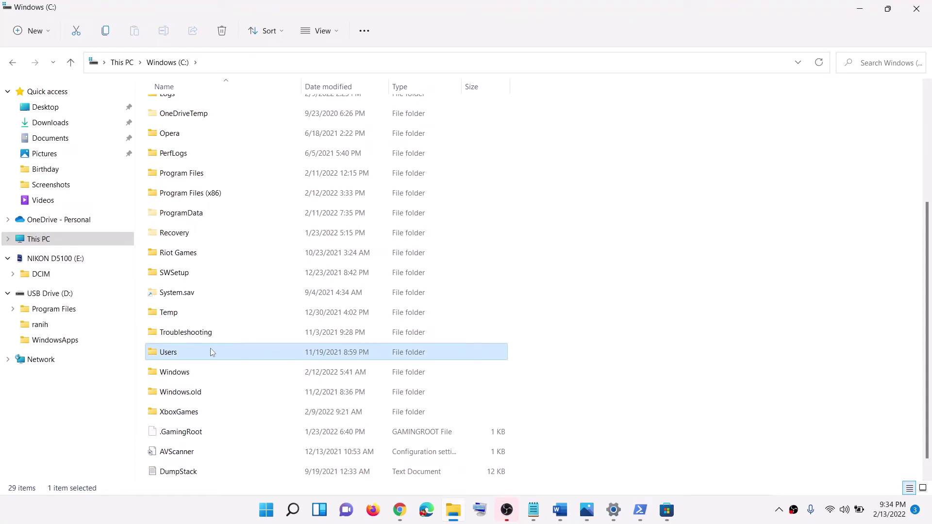
double_click(211, 352)
left_click(173, 191)
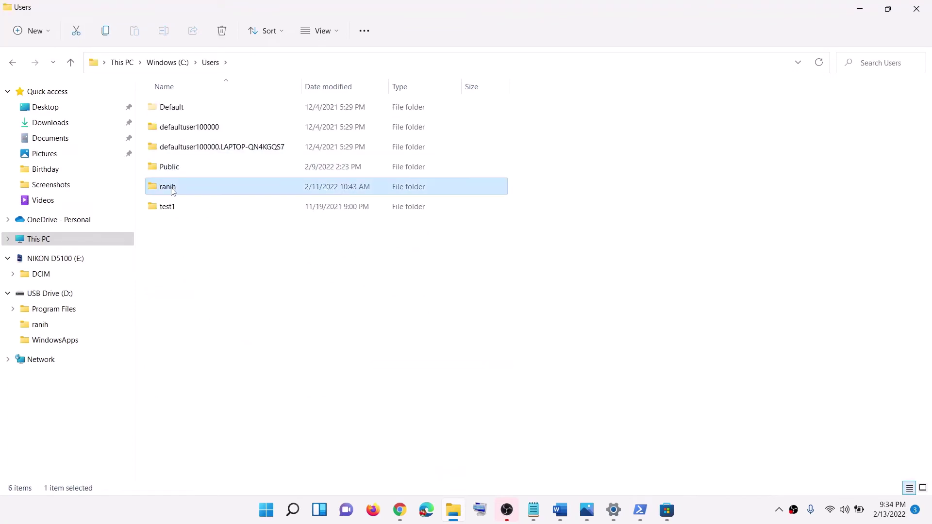
double_click(179, 191)
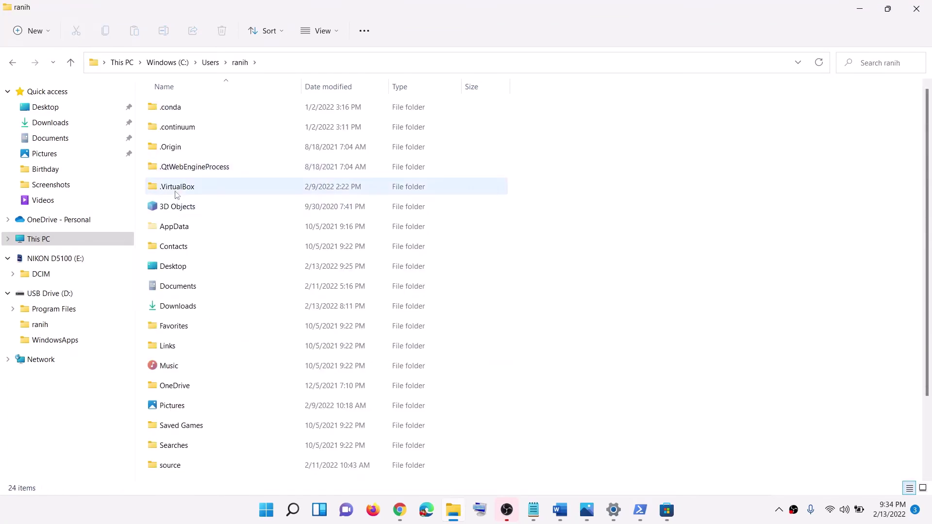
Check in the File Explorer display options whether hidden items are shown, so that the AppData folder is accessible
left_click(183, 228)
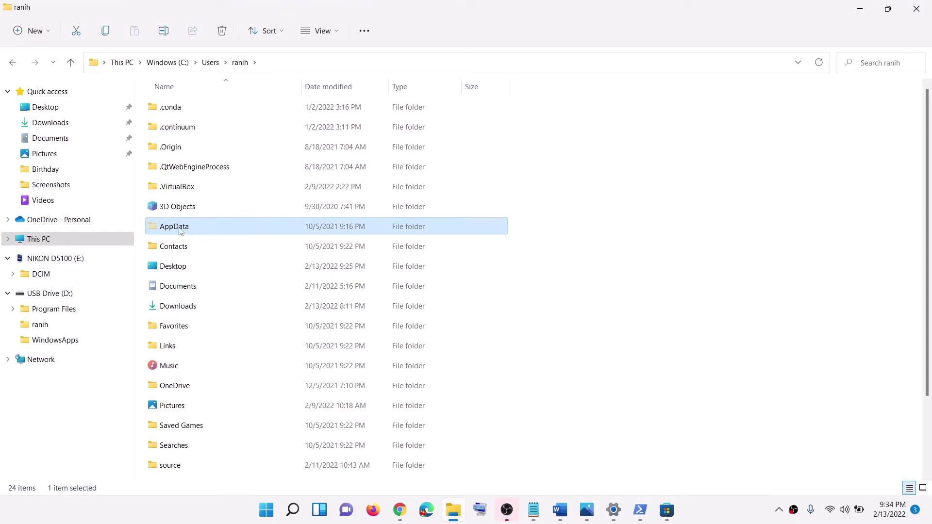
left_click(338, 35)
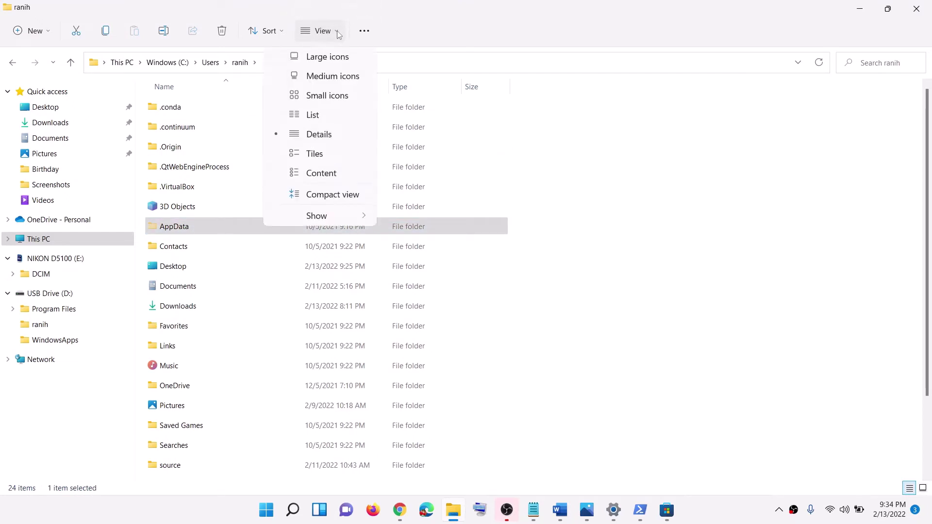
mouse_move(326, 240)
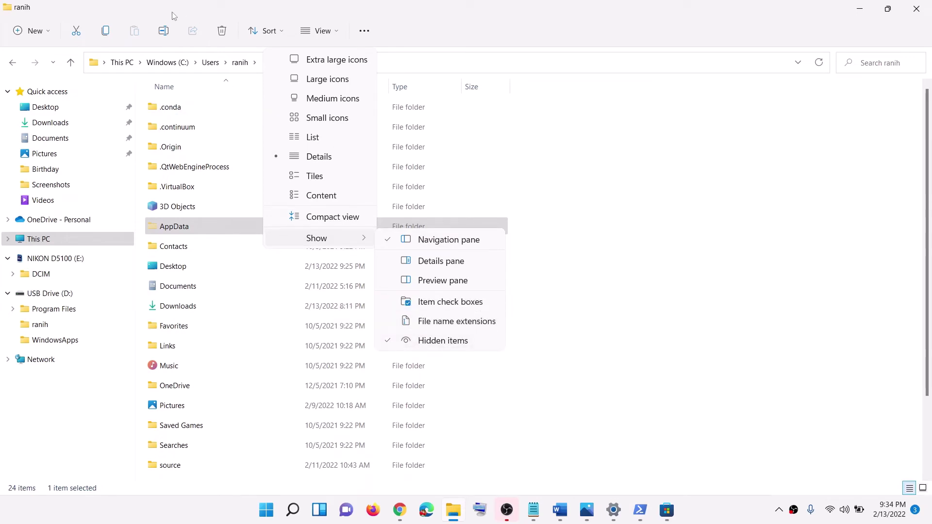
left_click(134, 9)
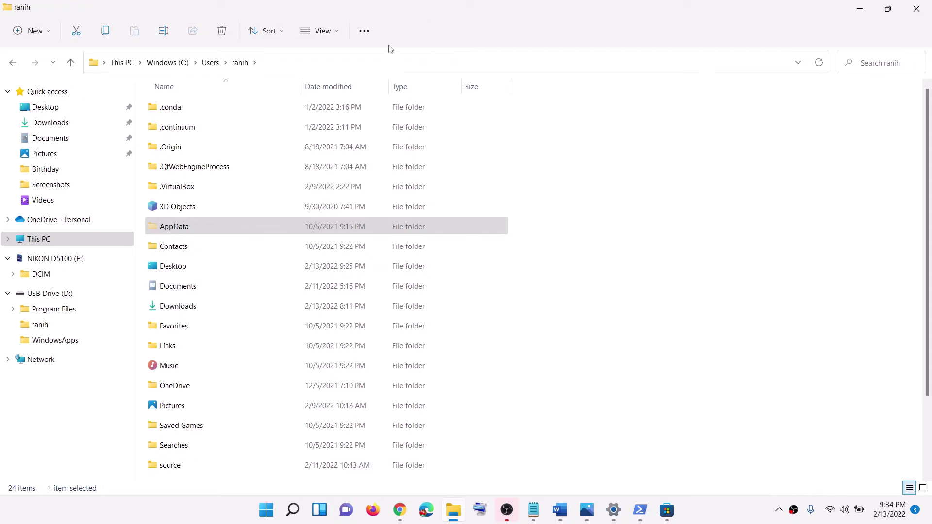
Open the AppData\Local\Packages folder inside the user's profile folder
left_click(179, 232)
double_click(218, 232)
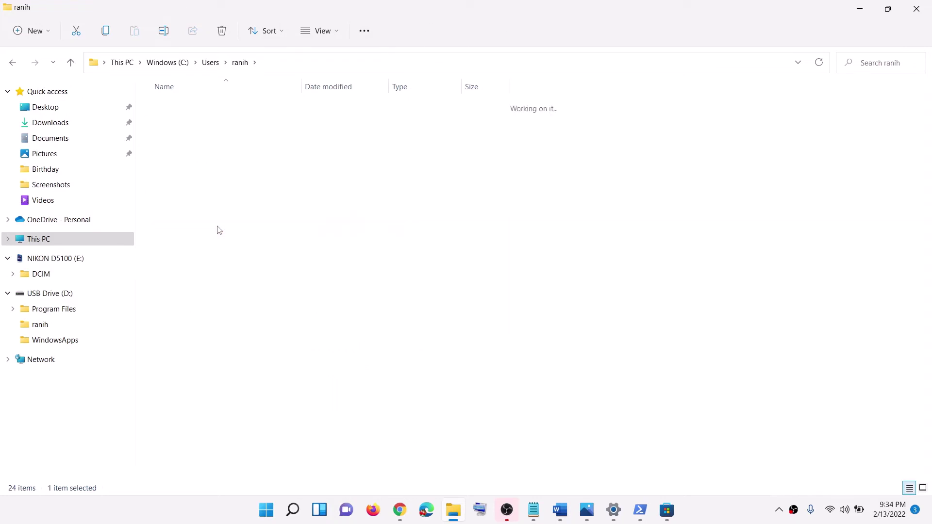
left_click(170, 113)
double_click(170, 115)
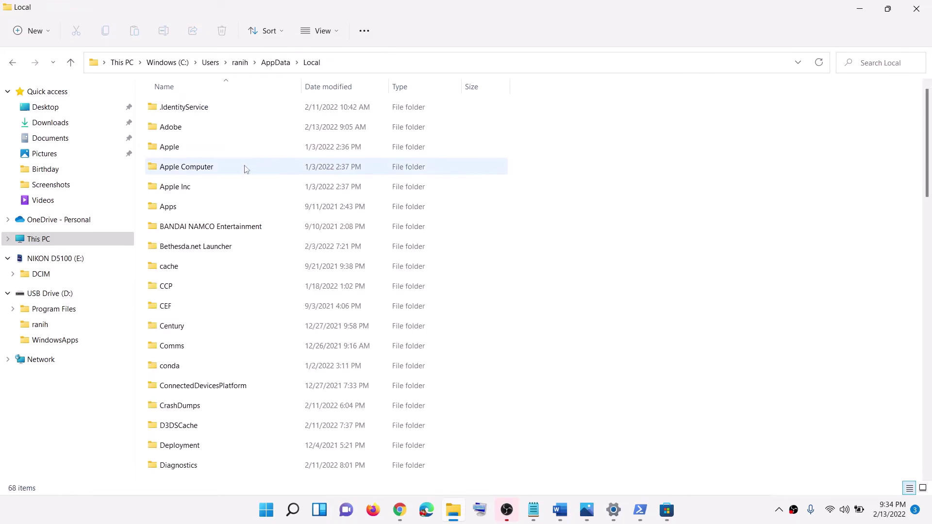
left_click(152, 190)
key("p")
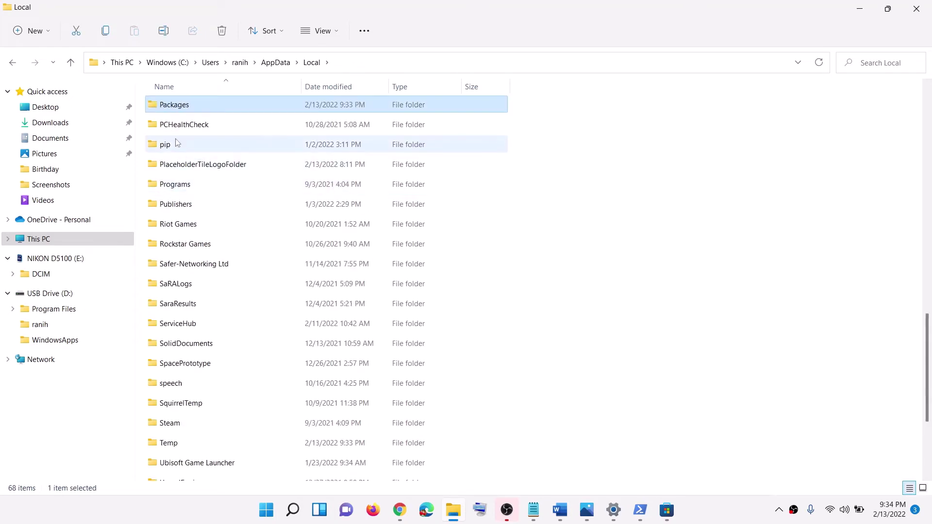
double_click(182, 110)
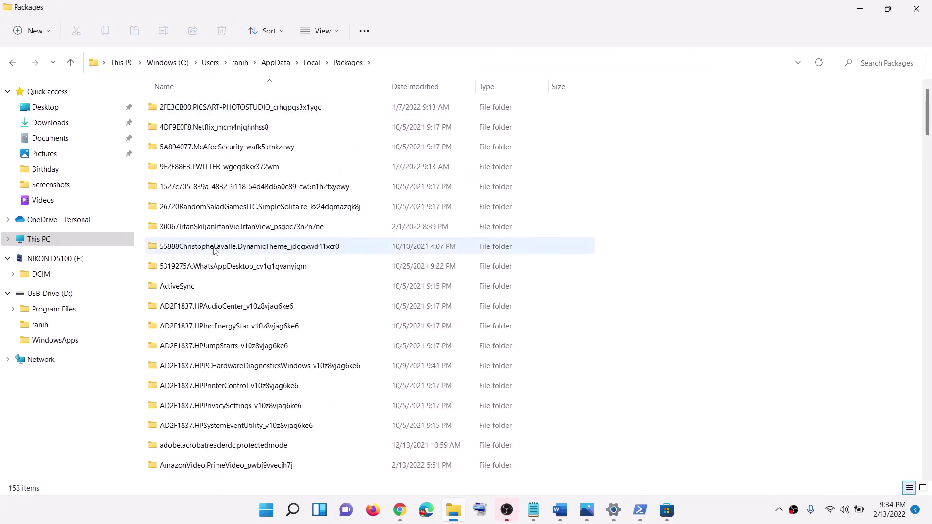
Find the Microsoft.WindowsStore_8wekyb3d8bbwe folder among the packages and open it
scroll(227, 308, "down", 15)
scroll(226, 308, "down", 10)
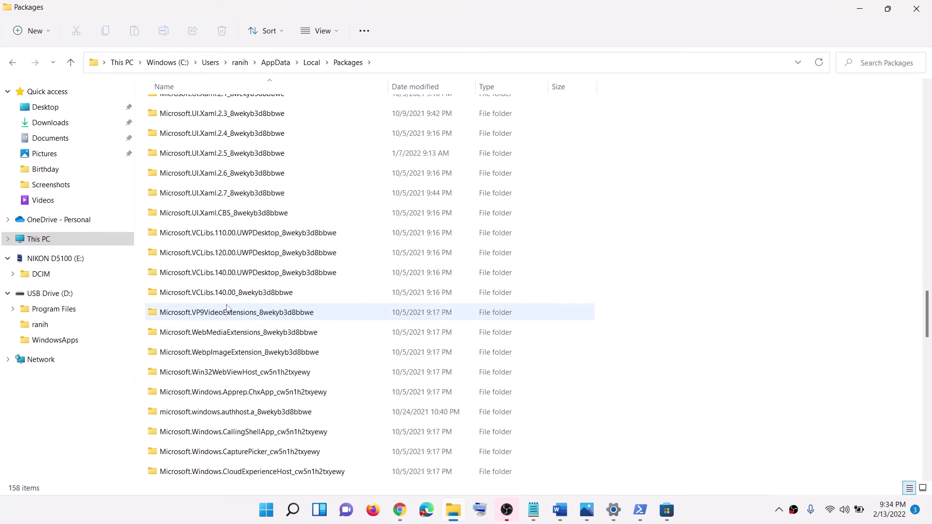
scroll(227, 308, "down", 5)
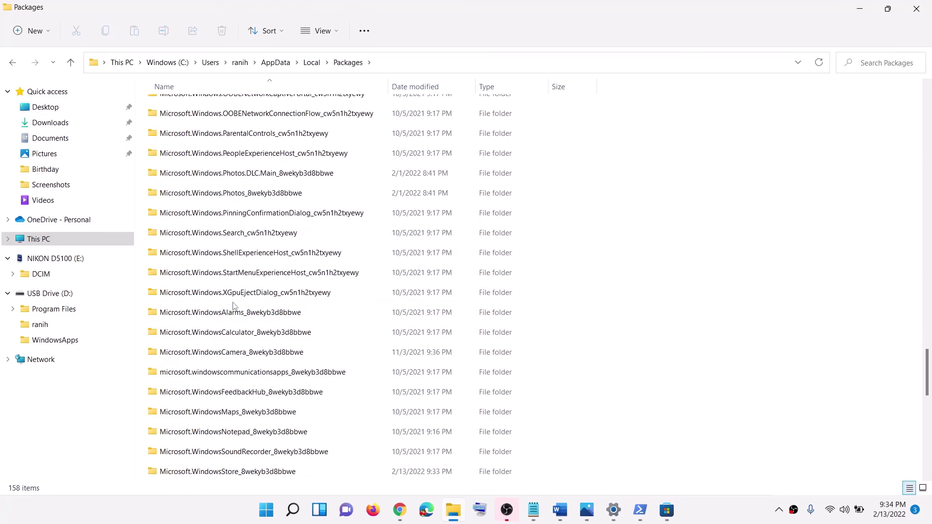
scroll(233, 304, "down", 6)
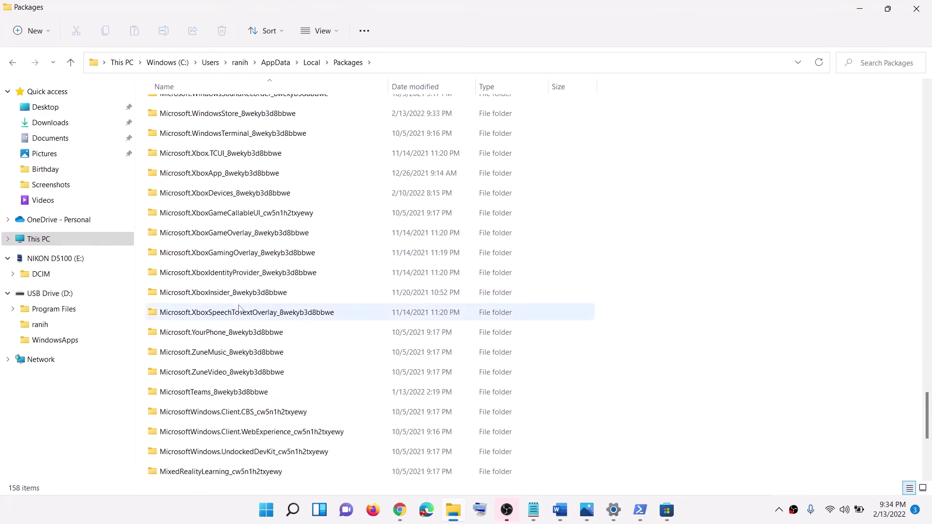
scroll(236, 263, "up", 3)
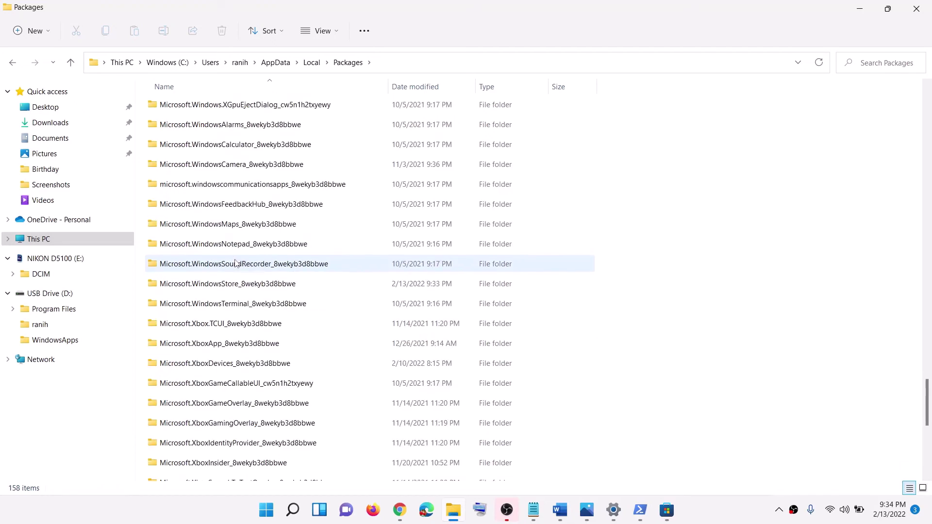
left_click(181, 290)
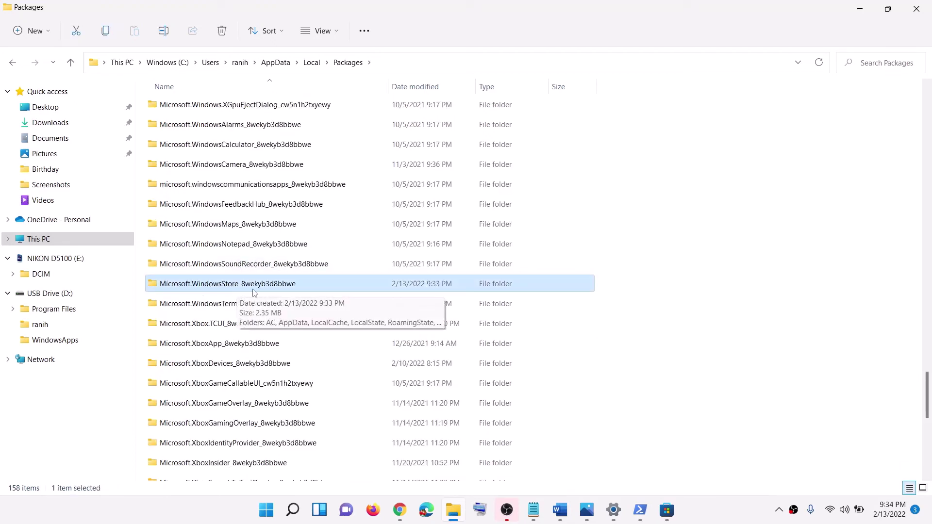
double_click(216, 286)
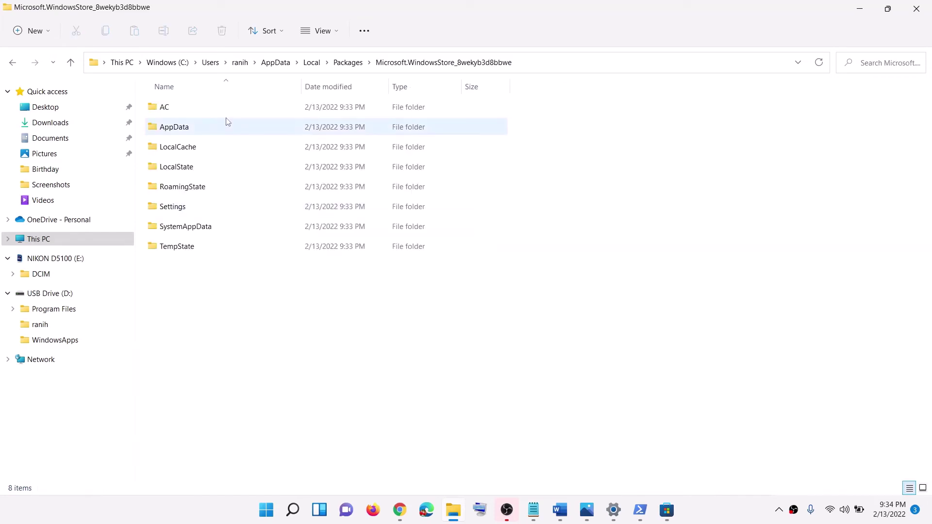
Select the LocalCache folder and bring up its available file actions, and close File Explorer
left_click(202, 154)
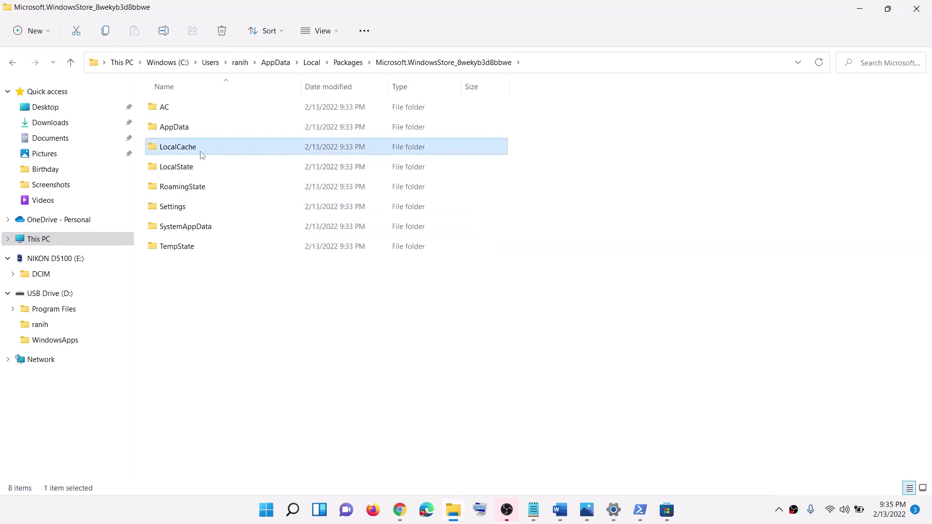
right_click(174, 150)
left_click(259, 162)
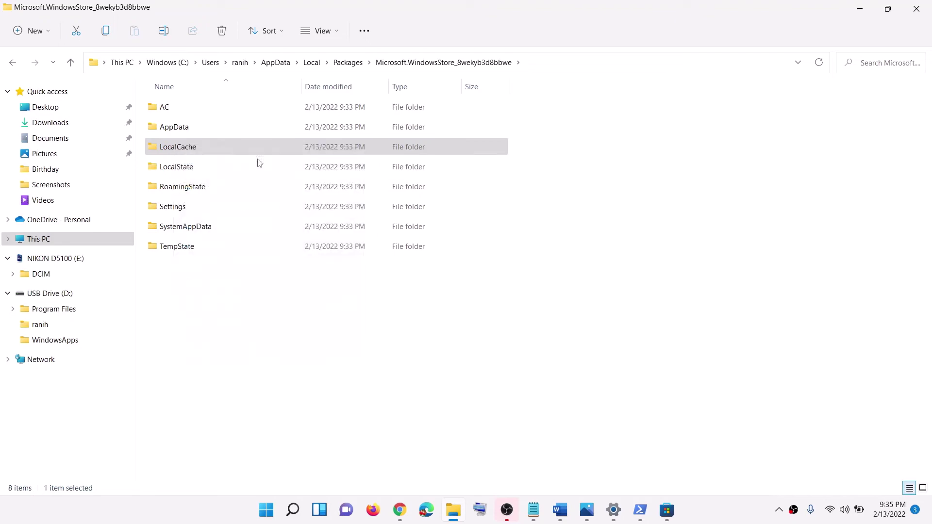
left_click(916, 9)
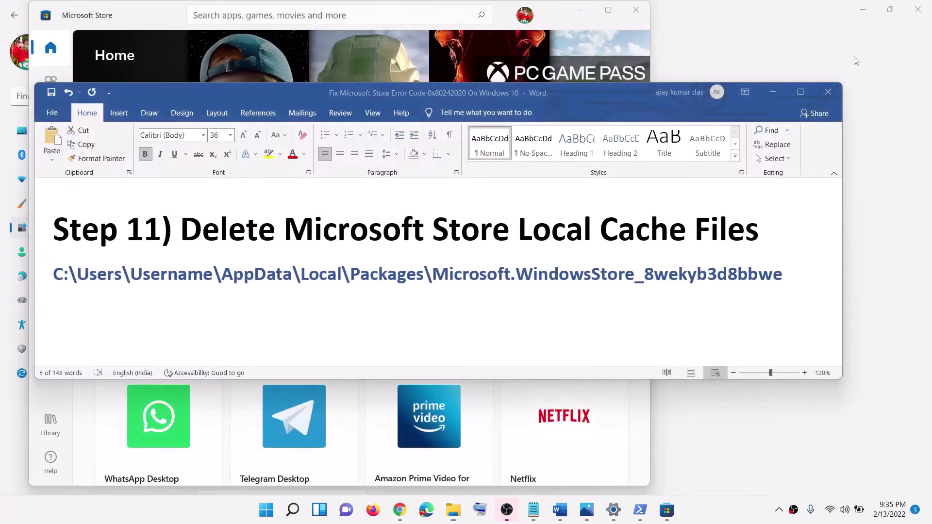
Go to step 12 about running the inetcpl.cpl command in the Word document
left_click(773, 94)
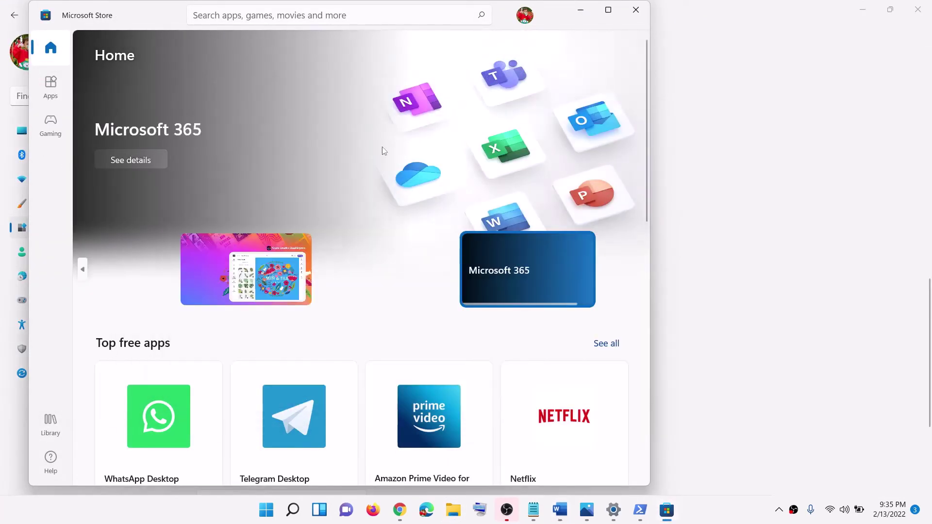
key("alt+Tab")
scroll(291, 257, "down", 2)
scroll(293, 267, "down", 2)
scroll(276, 272, "up", 1)
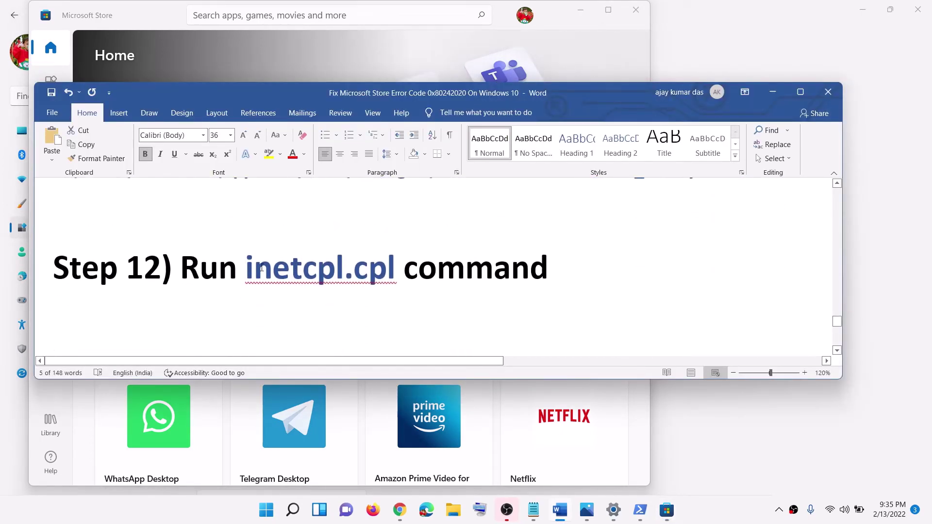
Copy inetcpl.cpl from the Word document, search Windows for it, and open the matching Control Panel item
left_click_drag(248, 264, 402, 268)
right_click(279, 290)
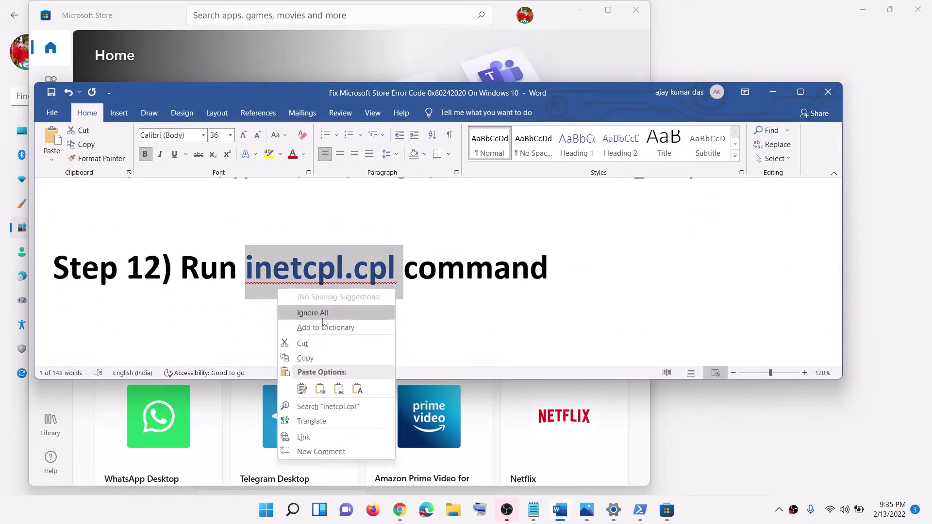
left_click(305, 358)
left_click(270, 517)
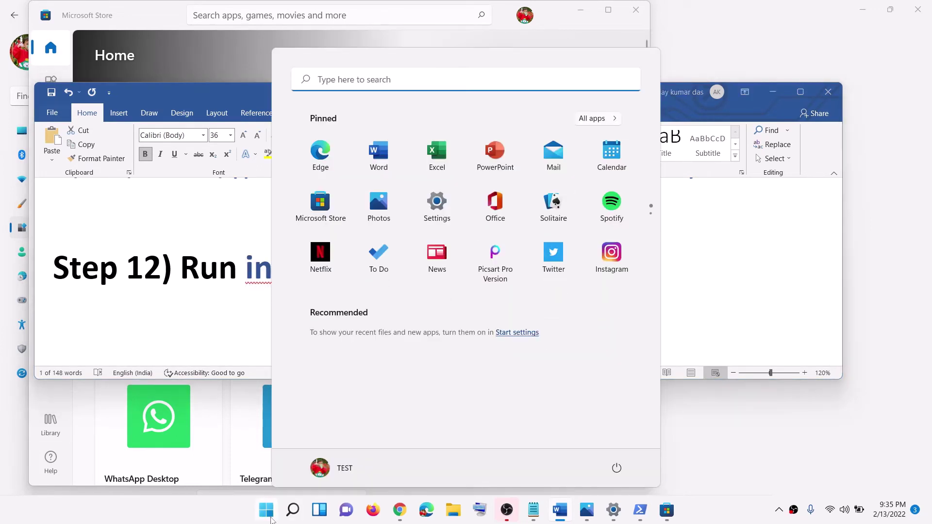
key("ctrl+v")
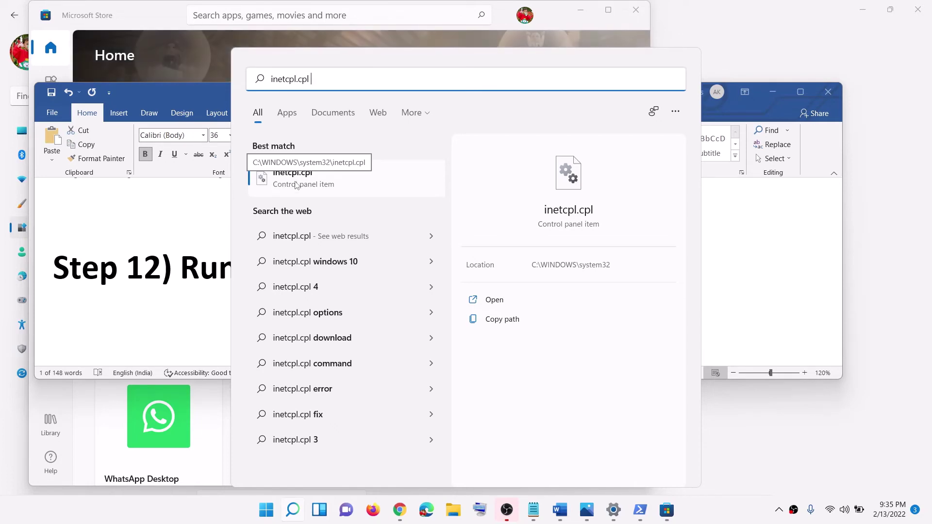
left_click(277, 185)
Review the SSL and TLS options in the advanced Internet Properties settings, and accept the dialog
left_click_drag(217, 68, 421, 138)
left_click(467, 150)
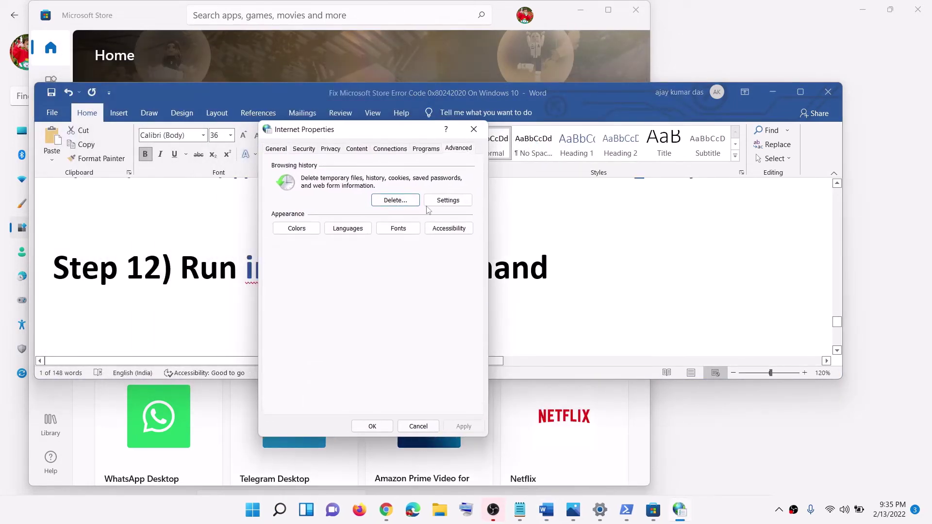
scroll(354, 300, "down", 15)
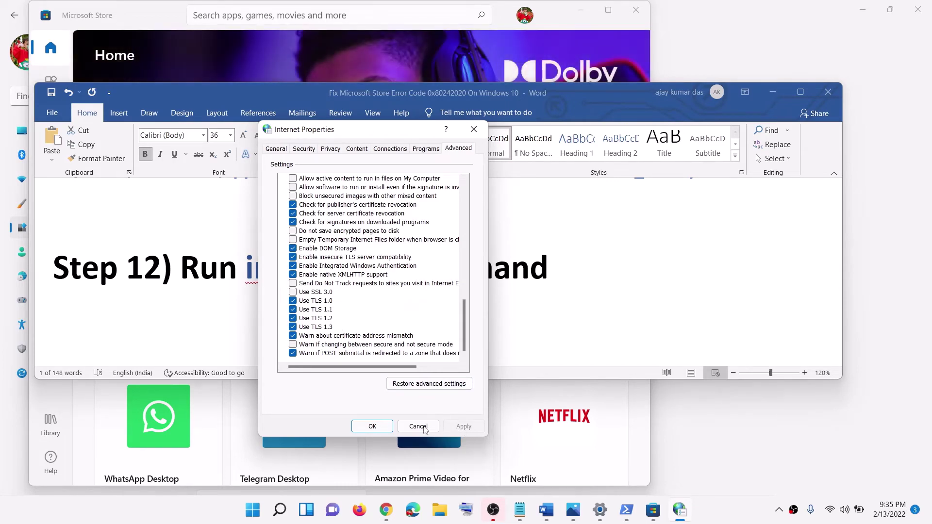
left_click(372, 426)
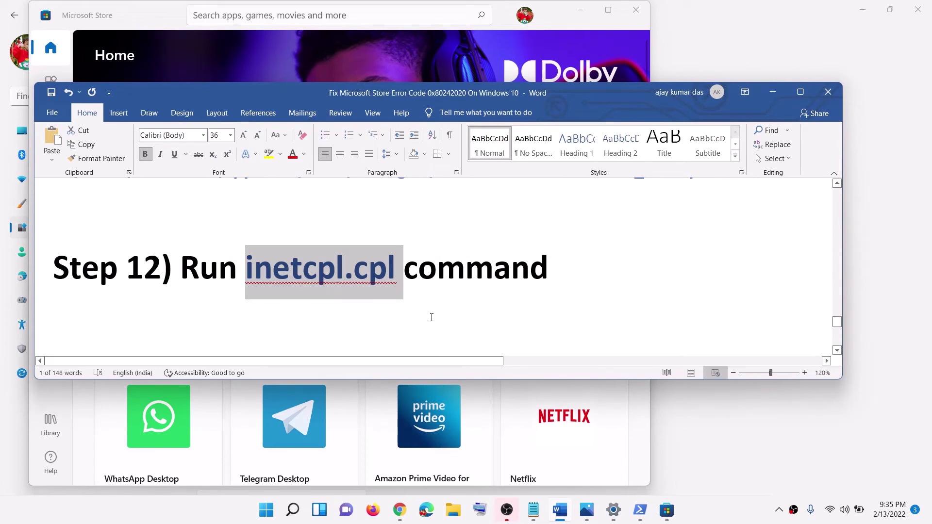
Go to step 13 on updating Windows with the media creation tool, and highlight the Windows 10 and Windows 11 download links
scroll(303, 300, "down", 5)
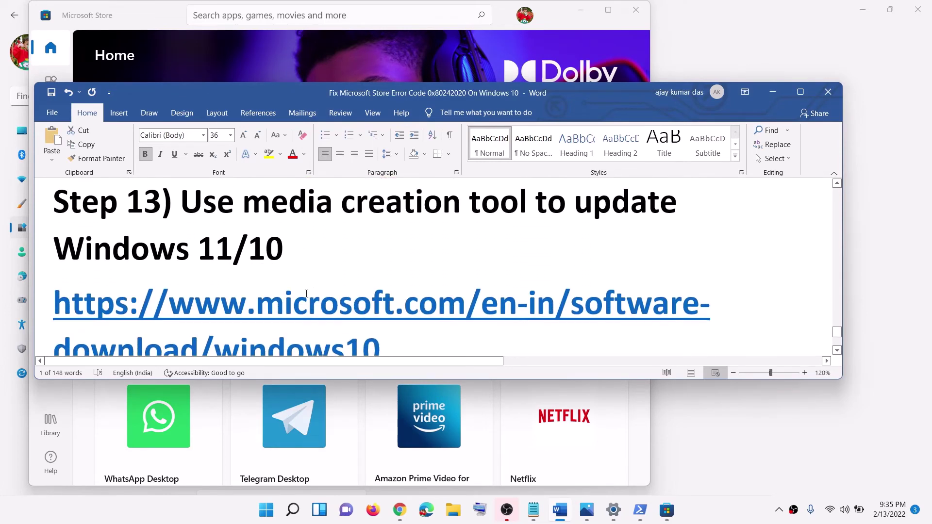
left_click_drag(189, 204, 514, 229)
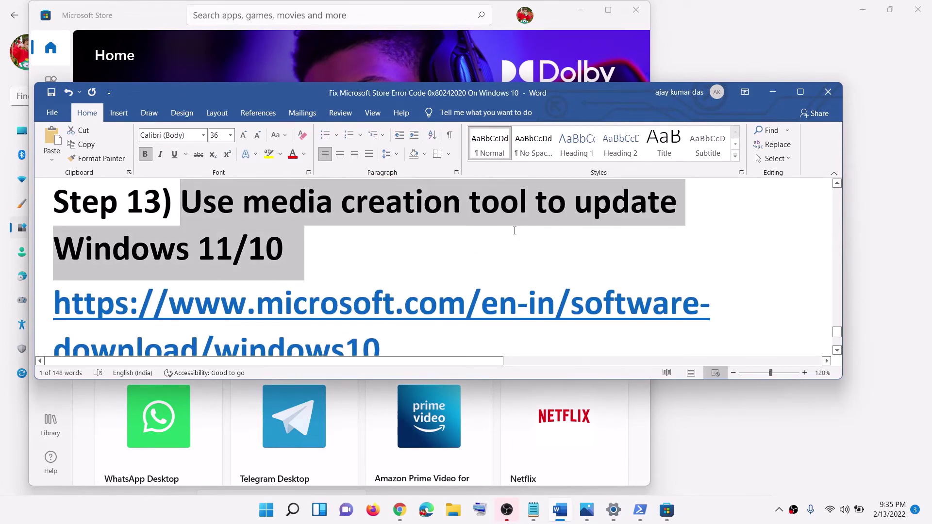
left_click(712, 519)
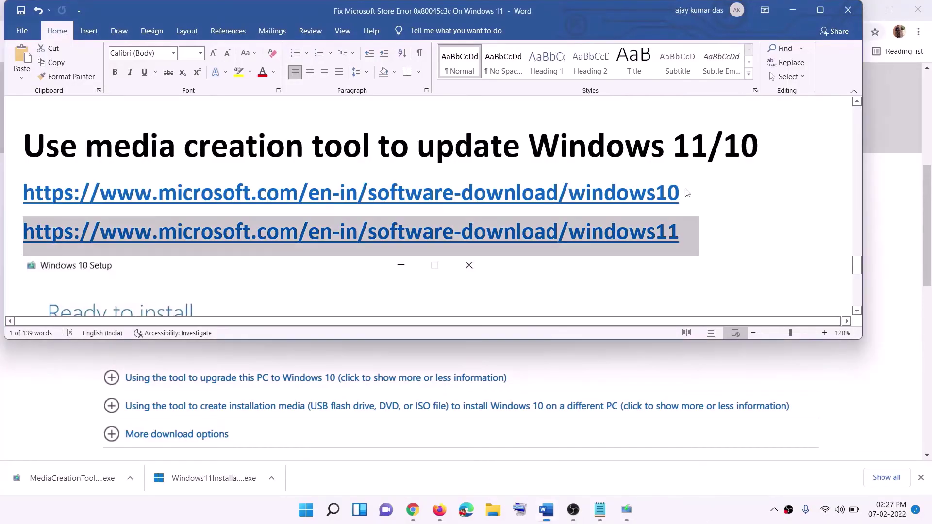
triple_click(692, 191)
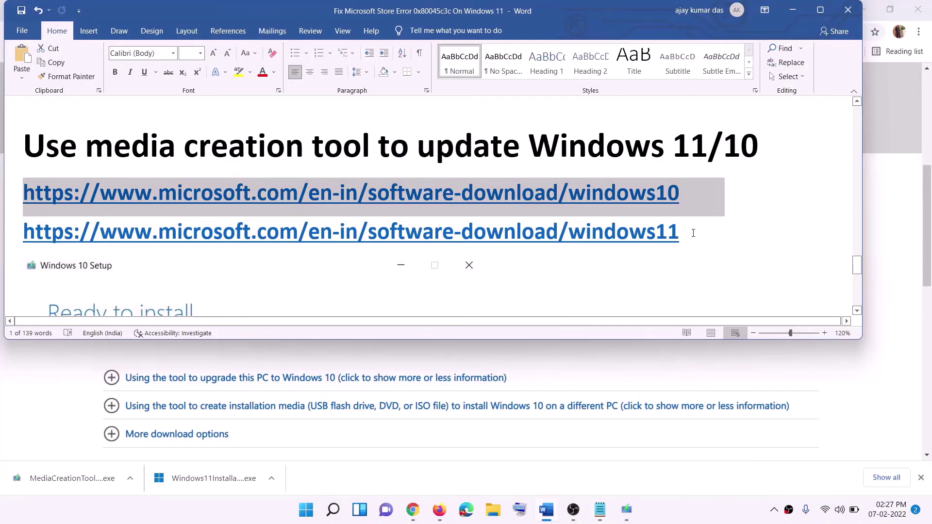
triple_click(693, 233)
Switch to the Download Windows 10 page in Chrome and find the media creation tool under Create Windows 10 installation media
left_click(793, 10)
scroll(394, 247, "up", 6)
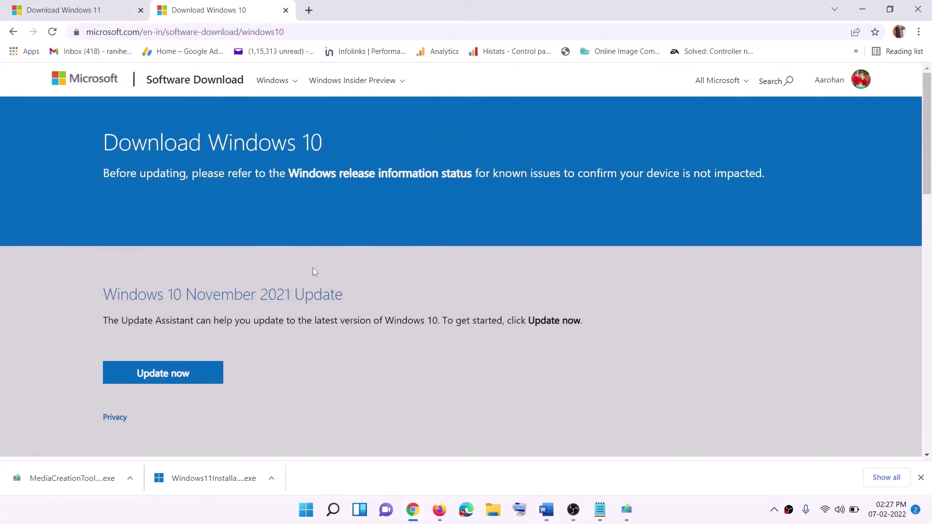
scroll(313, 271, "down", 5)
left_click_drag(111, 291, 209, 292)
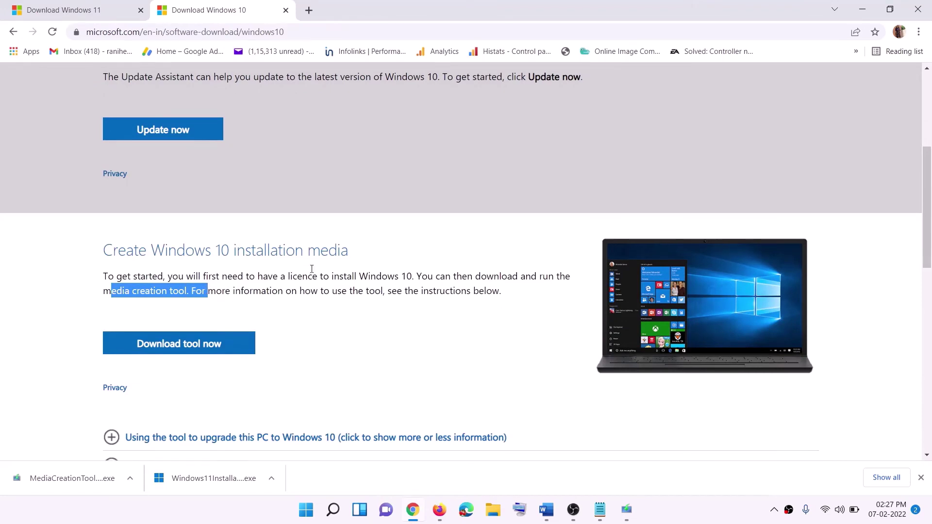
scroll(312, 272, "down", 2)
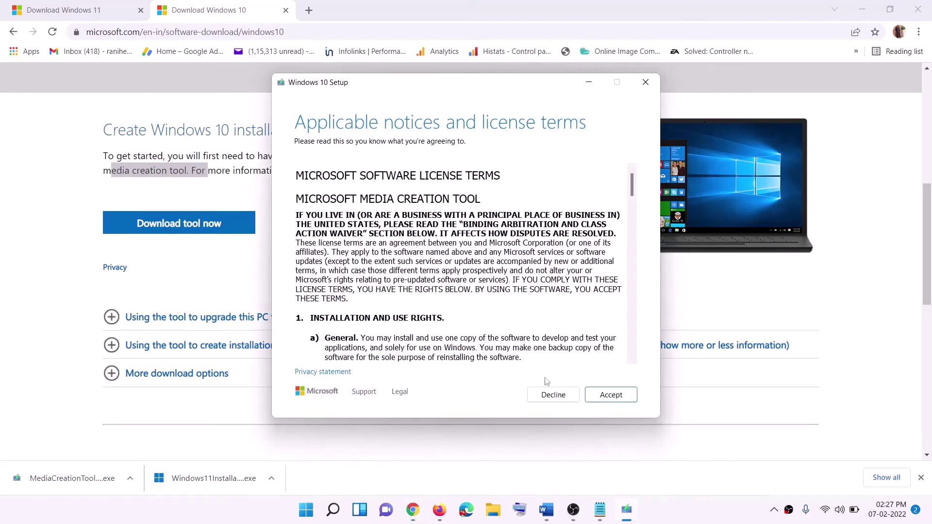
Accept the Windows 10 Setup license terms and proceed with Upgrade this PC now
left_click(606, 397)
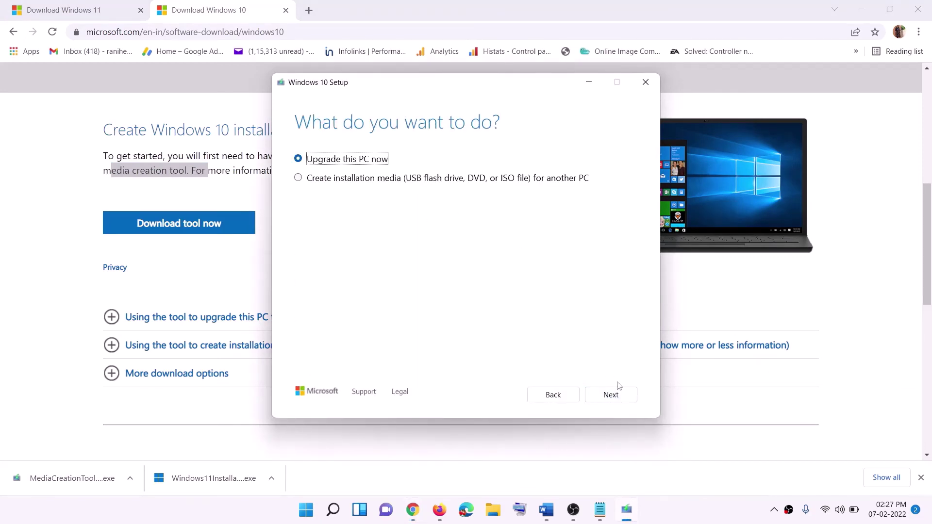
left_click(611, 395)
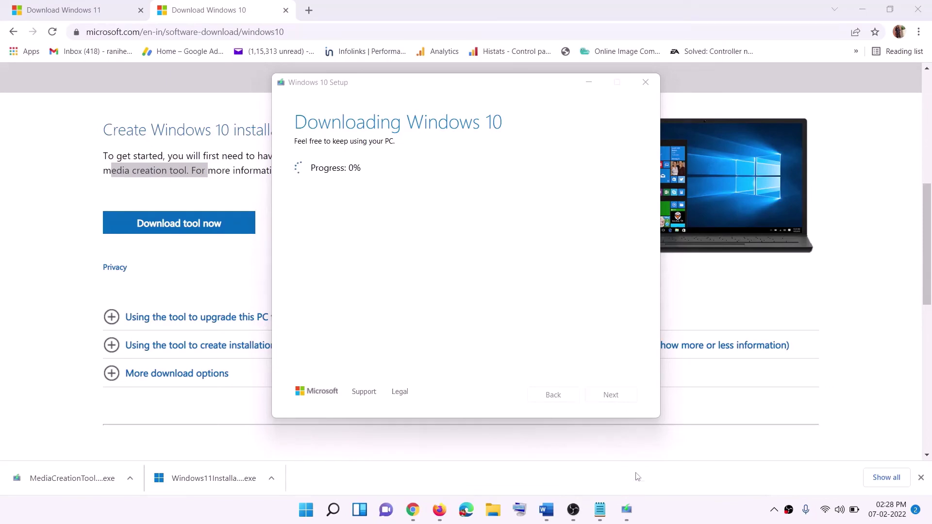
Switch to the Word document, maximize it, and review the Windows 10 Ready to install picture with its Keep personal files and apps choice
left_click(556, 515)
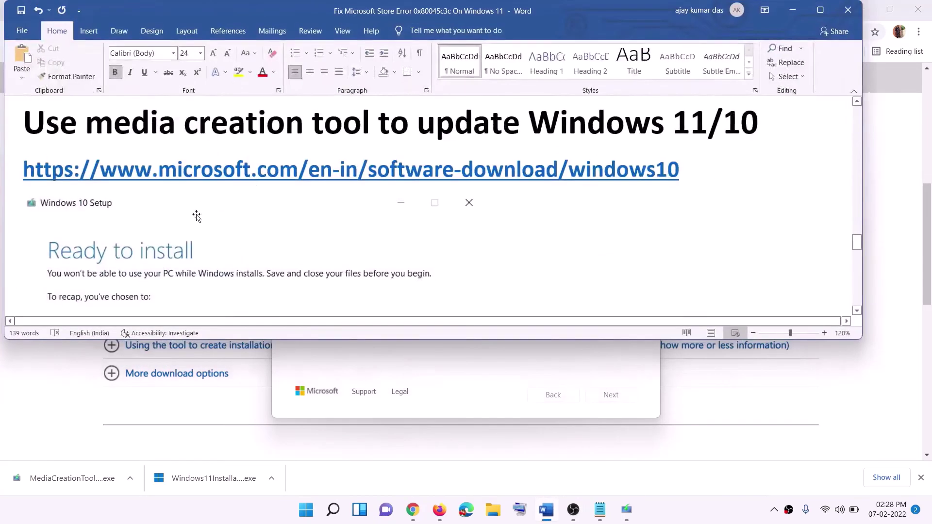
scroll(73, 233, "down", 1)
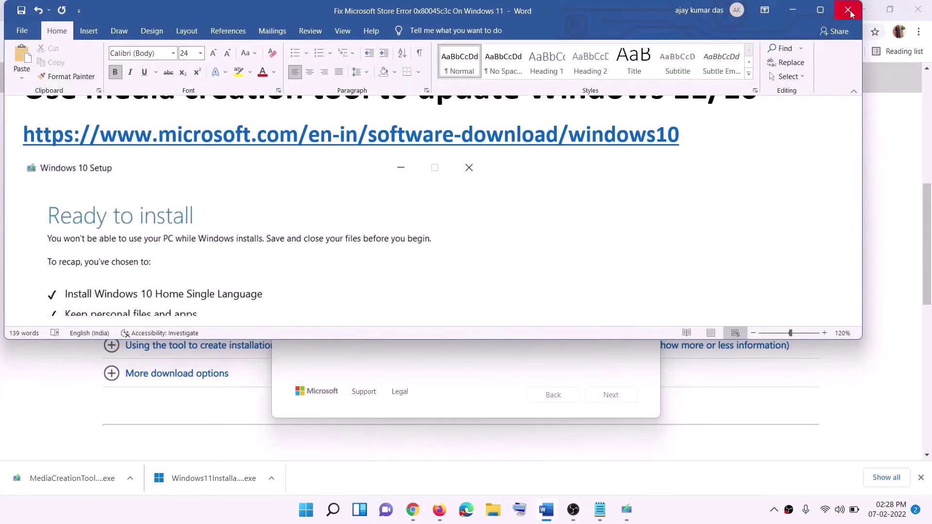
left_click(820, 10)
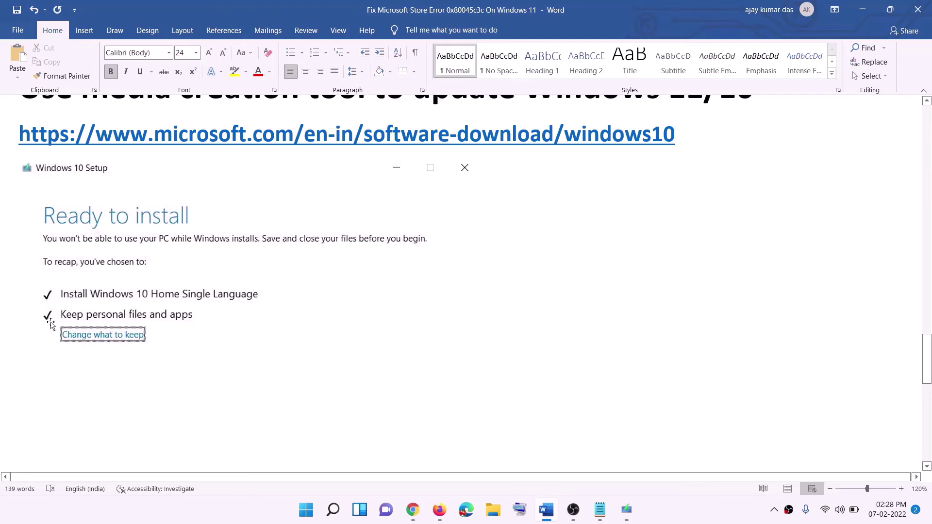
scroll(437, 335, "down", 3)
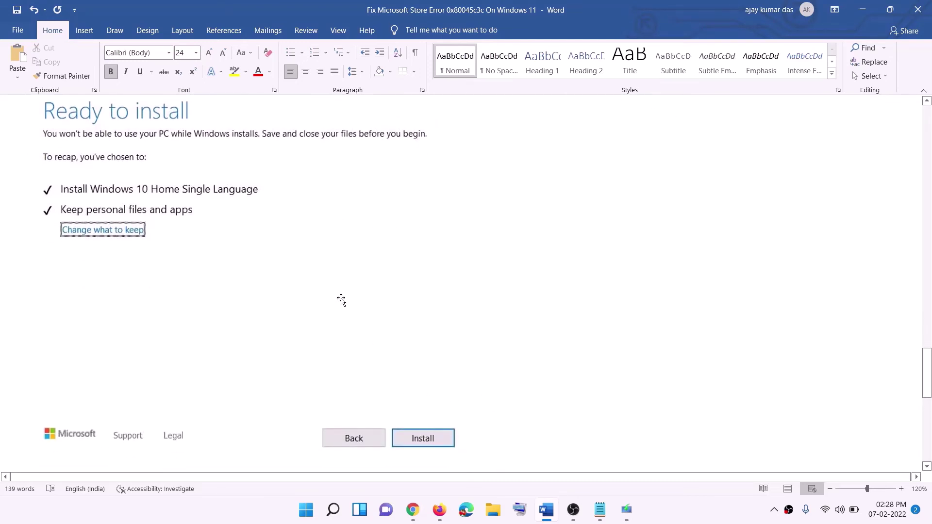
scroll(381, 300, "up", 1)
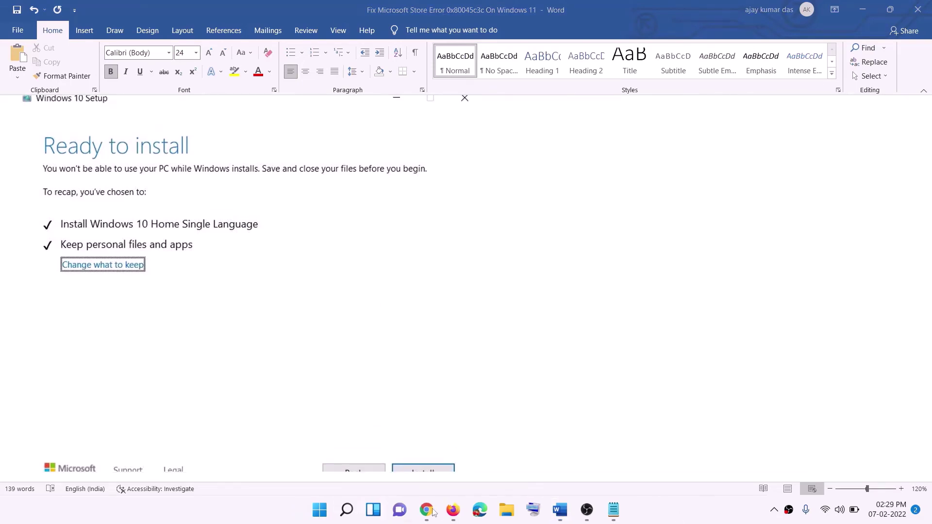
Switch to the Download Windows 11 page in Chrome and download the media creation tool under Create Windows 11 Installation Media
left_click(426, 510)
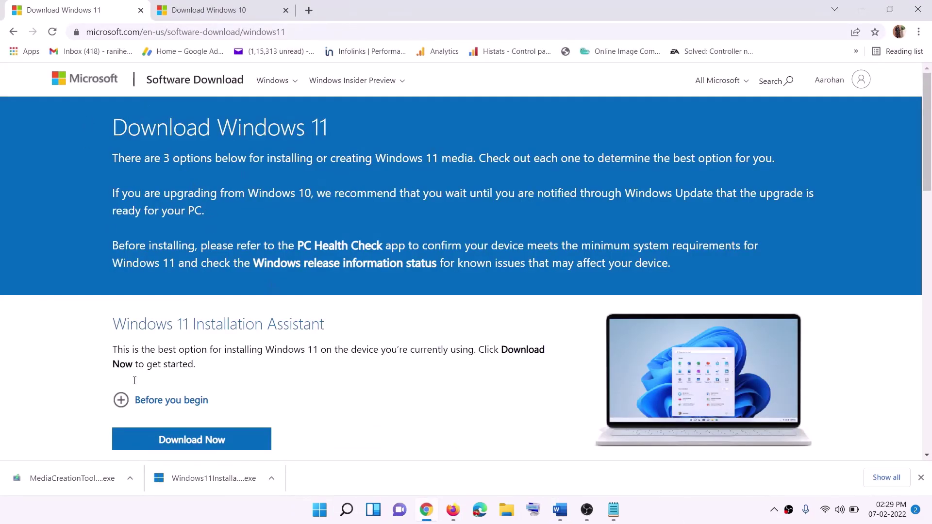
scroll(293, 329, "down", 4)
left_click_drag(174, 319, 256, 319)
scroll(289, 333, "down", 1)
left_click_drag(175, 288, 270, 287)
left_click(185, 370)
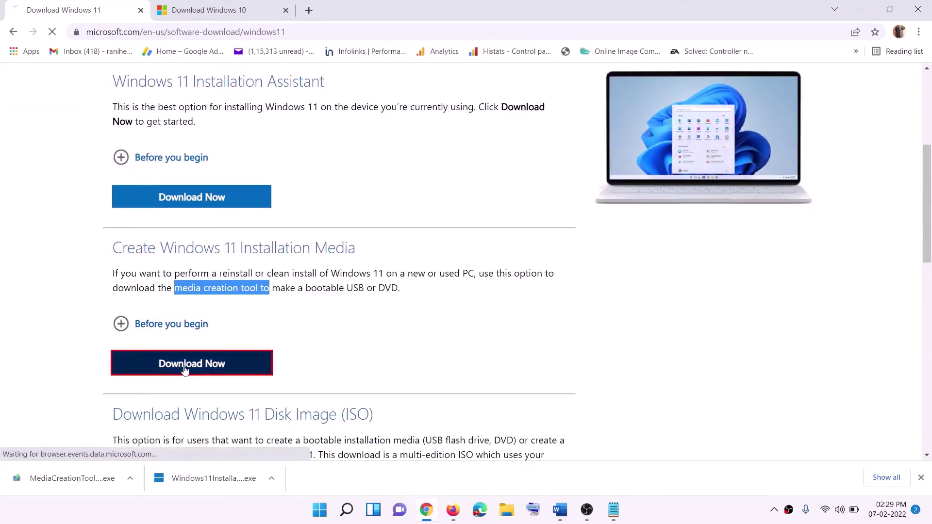
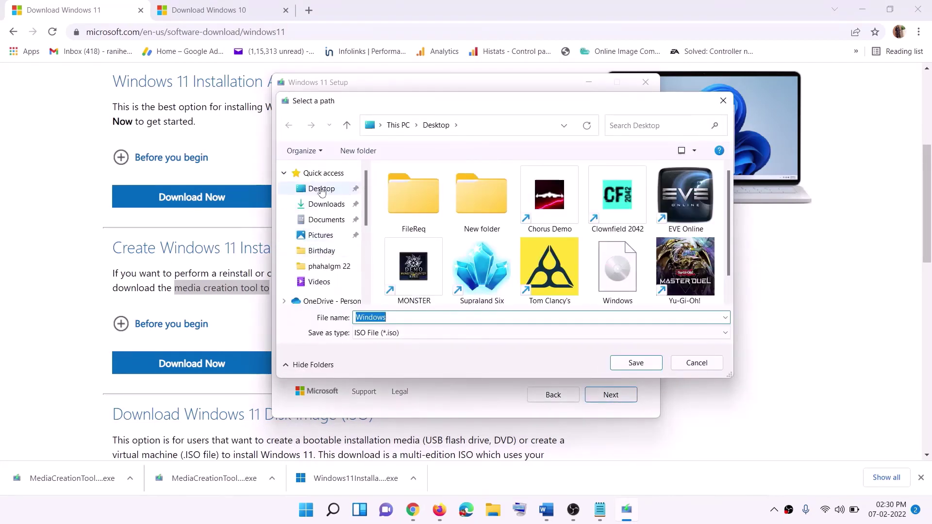
Save the Windows 11 ISO file to the Desktop with the file name Windows
left_click(347, 191)
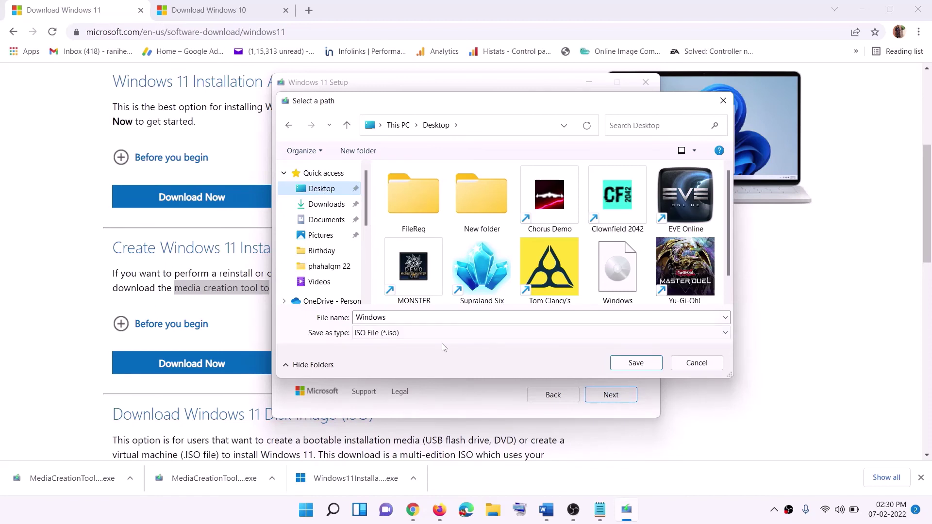
left_click(639, 365)
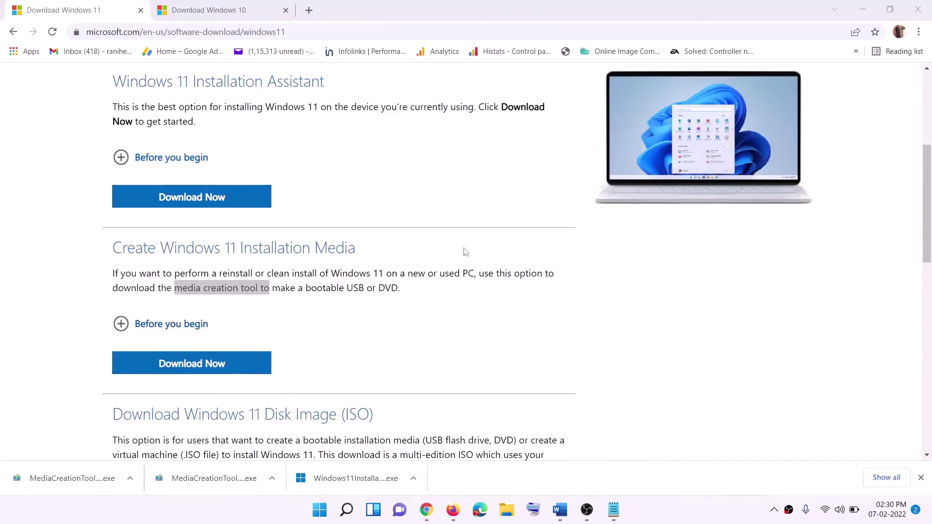
Show the desktop, move the Windows ISO file to a free spot among the icons, and open it as a drive
key("super+d")
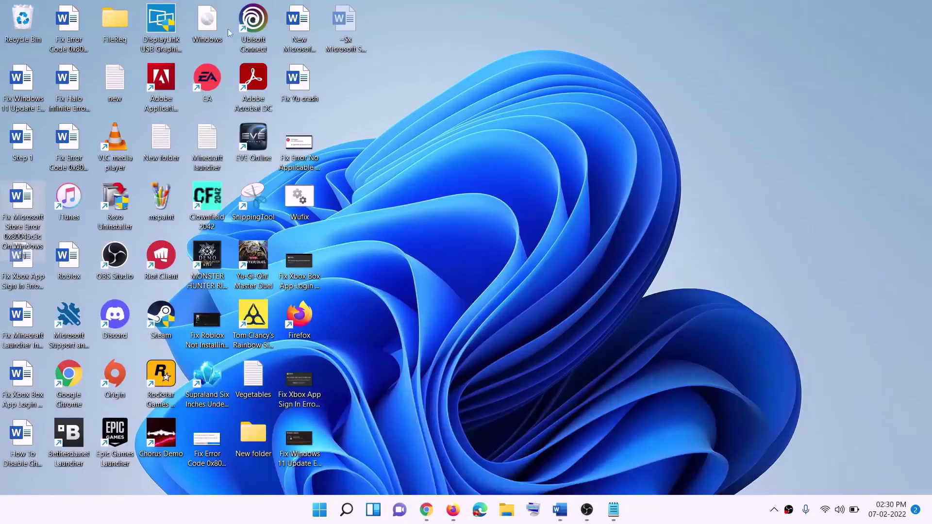
left_click_drag(229, 32, 372, 298)
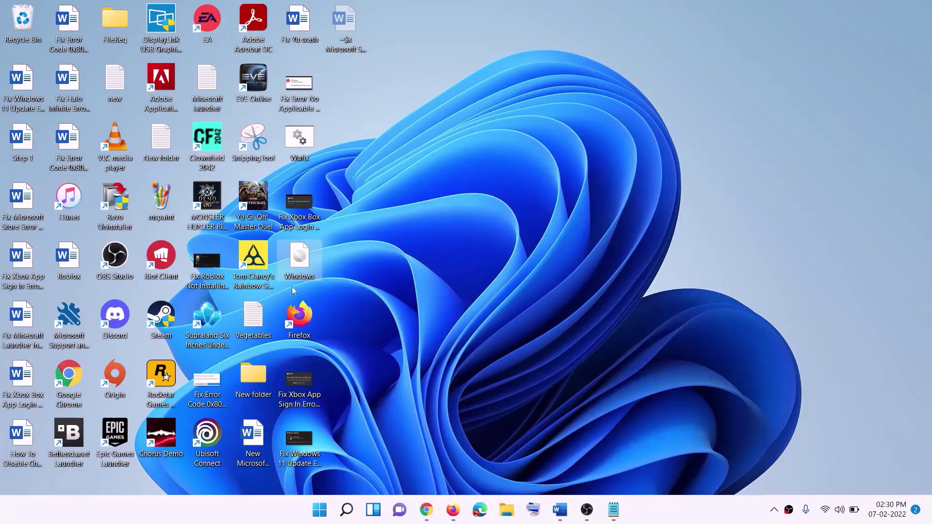
double_click(301, 264)
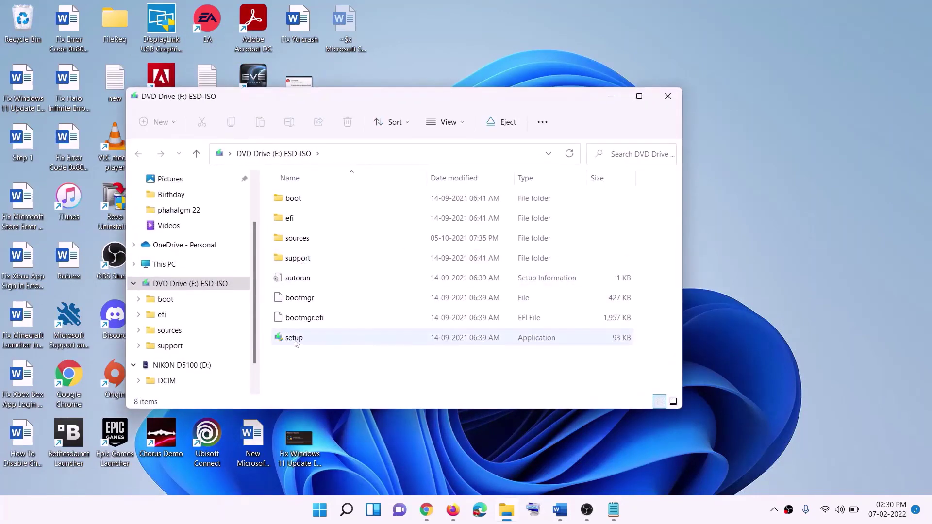
Run setup from the ESD-ISO drive, allow it to start, and continue past the Install Windows 11 page
left_click(295, 339)
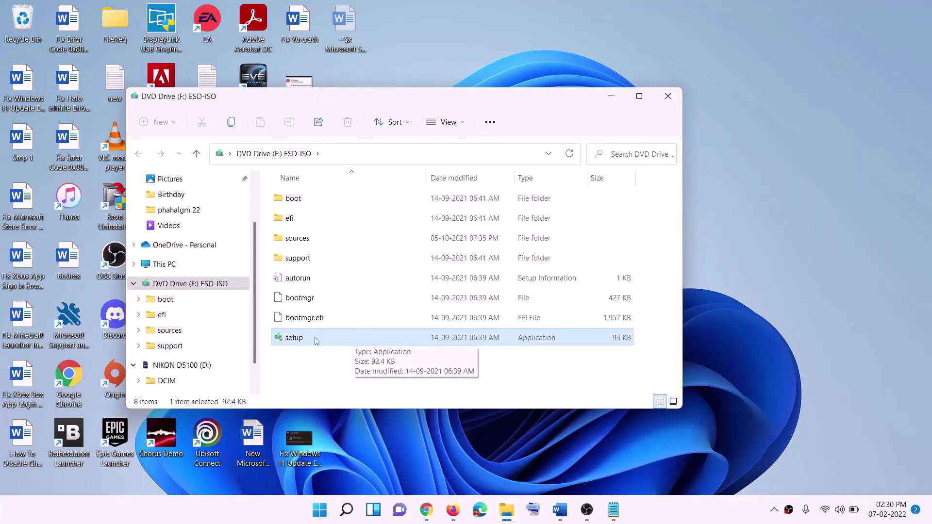
double_click(317, 337)
left_click(495, 379)
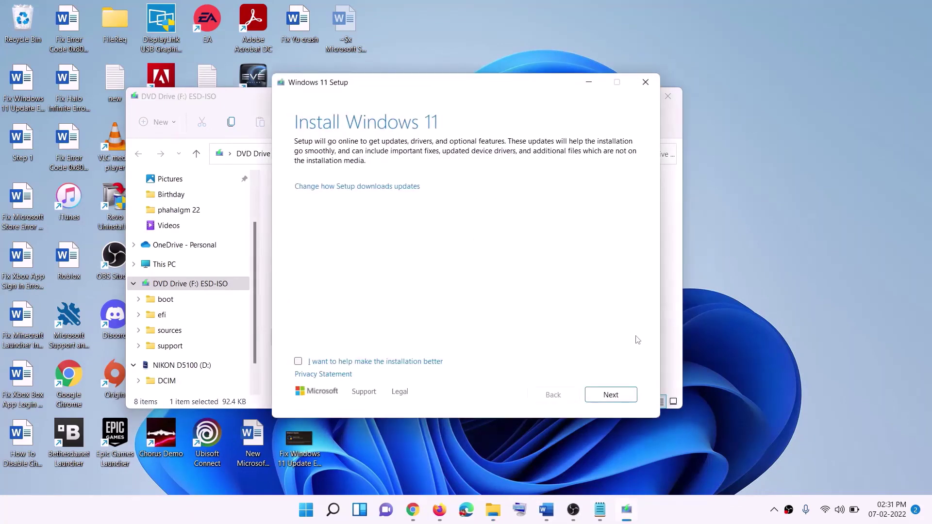
left_click(615, 396)
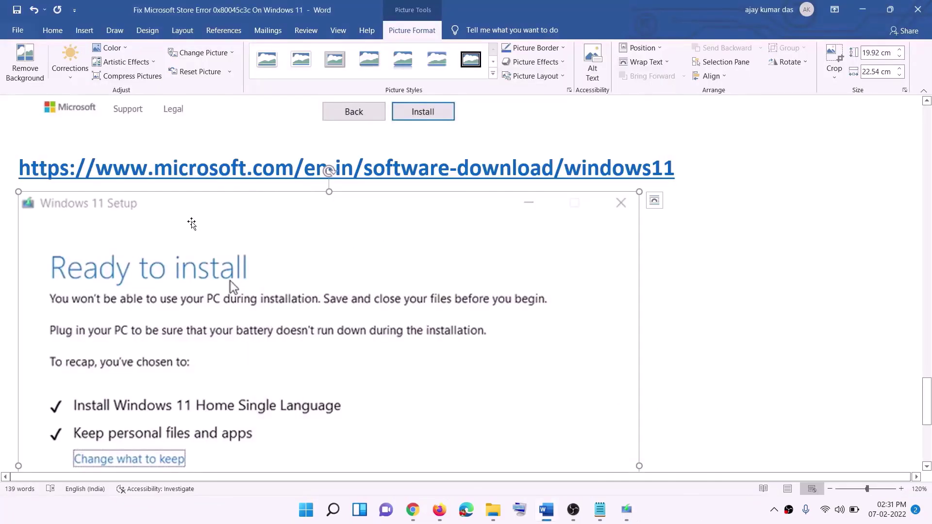
Review the Windows 11 Ready to install picture in the Word document, including the options to install Windows and keep personal files and apps
scroll(215, 235, "down", 3)
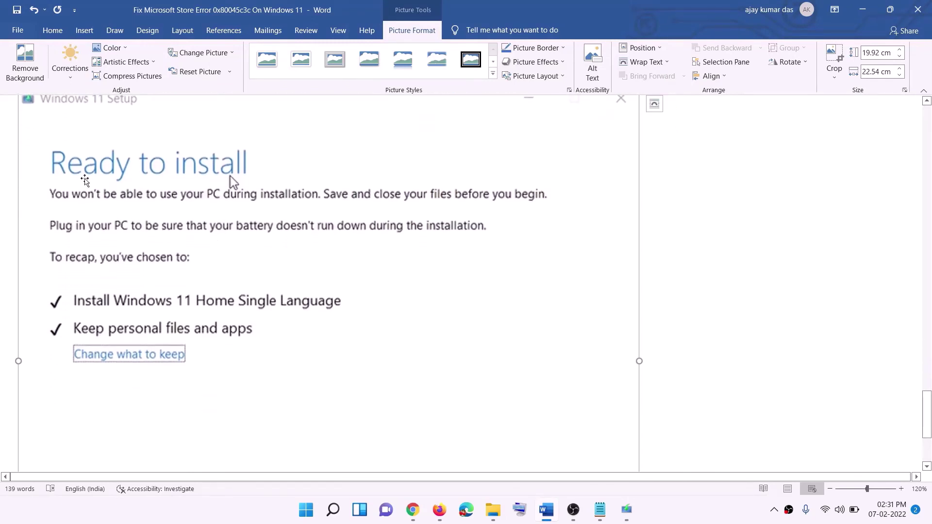
scroll(84, 180, "down", 1)
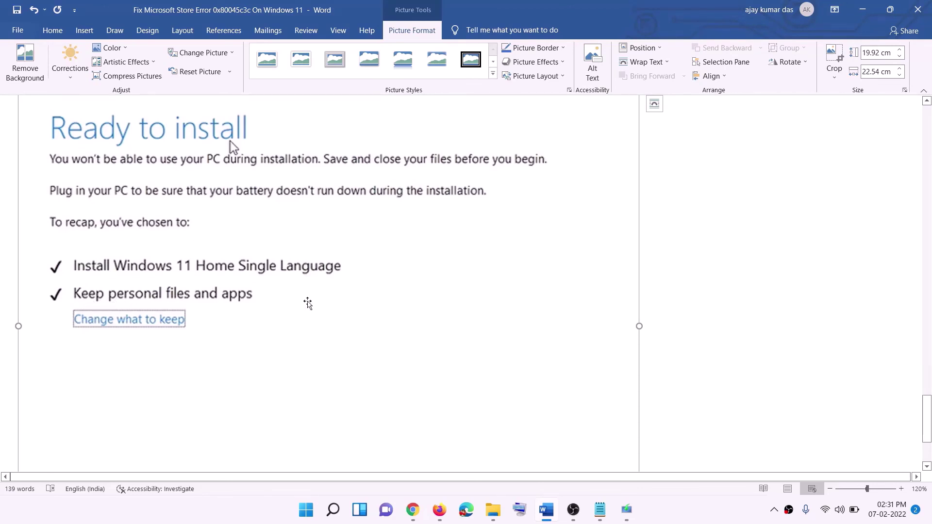
scroll(307, 303, "down", 3)
scroll(495, 363, "up", 4)
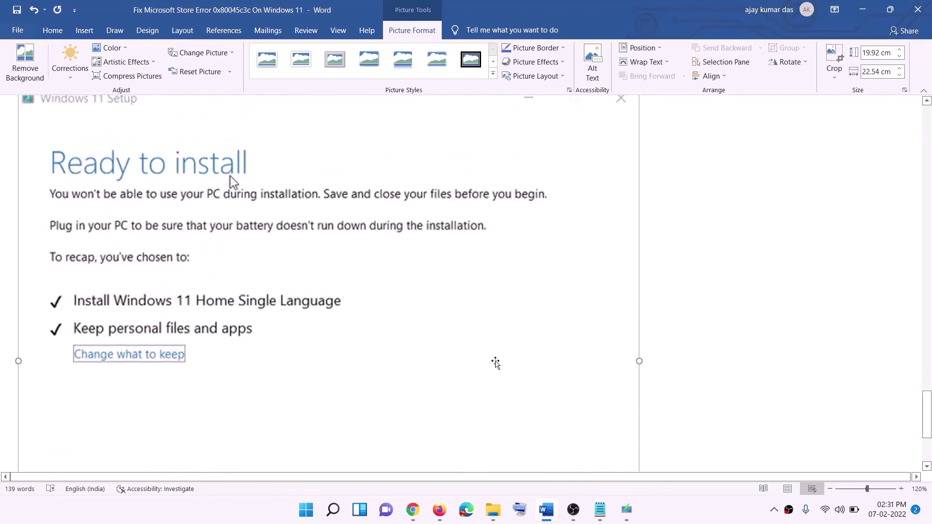
scroll(495, 363, "up", 3)
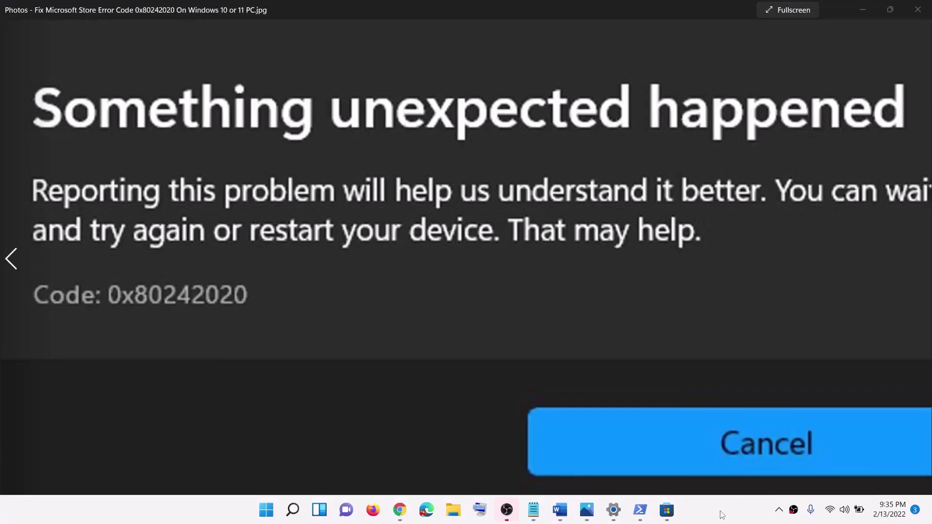